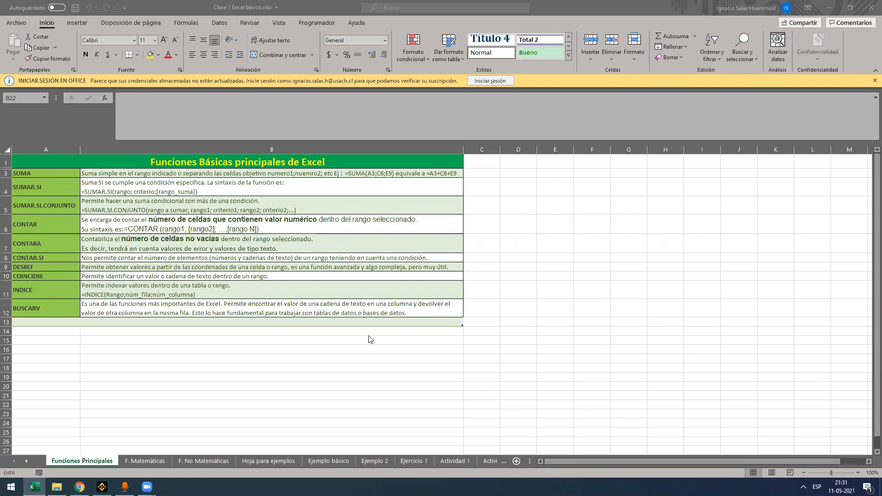
{"action": "left_click", "coordinate": [125, 487]}
{"action": "left_click", "coordinate": [125, 487]}
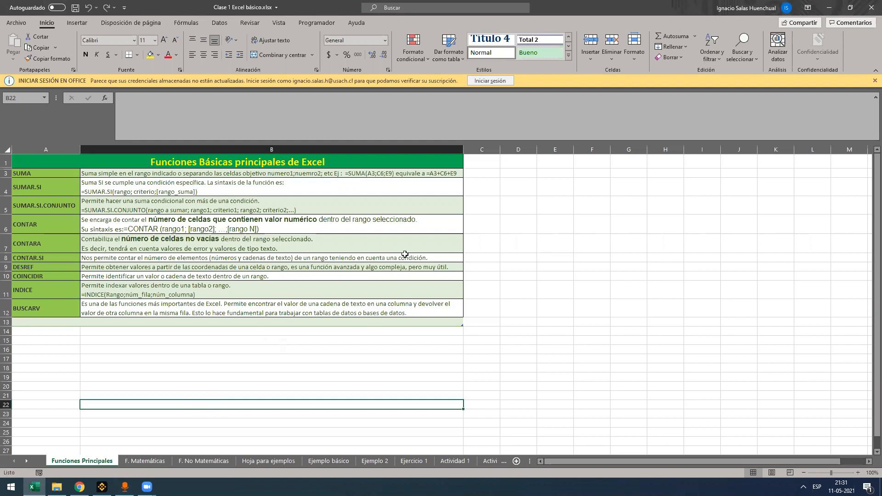
{"action": "key", "text": "Up"}
{"action": "key", "text": "Up"}
{"action": "key", "text": "Up"}
{"action": "key", "text": "Up"}
{"action": "key", "text": "Up"}
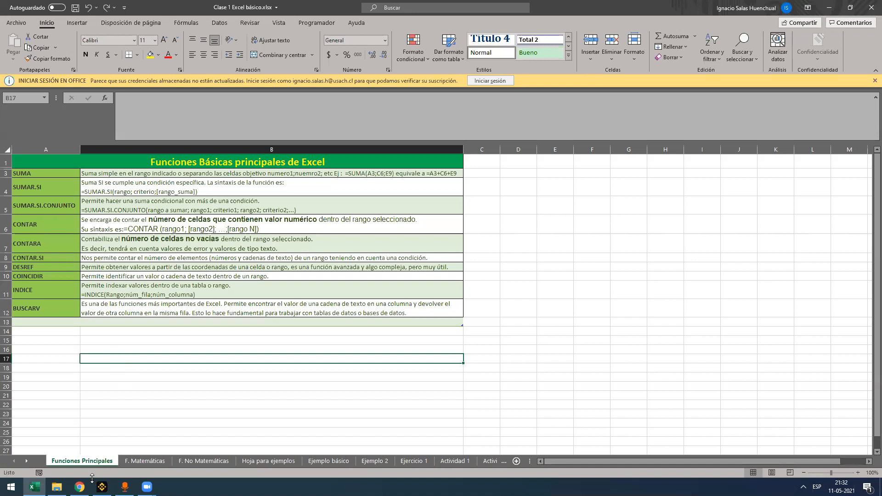
{"action": "mouse_move", "coordinate": [79, 487]}
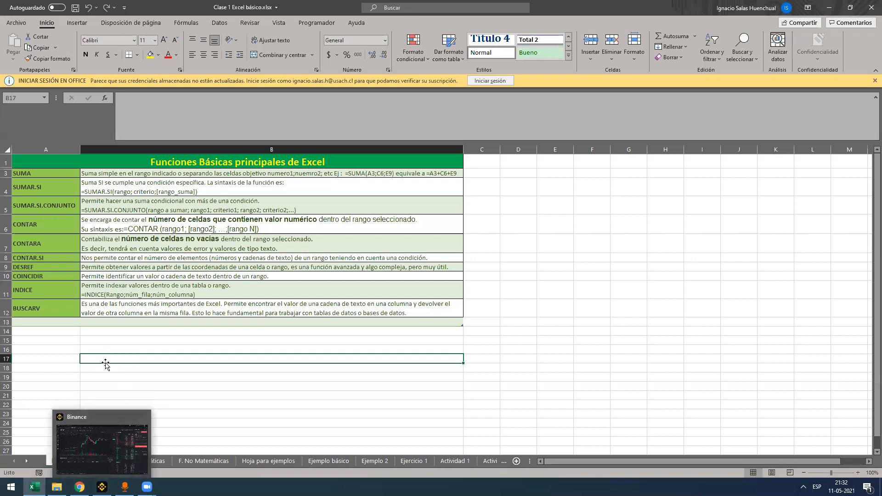
{"action": "left_click", "coordinate": [117, 350]}
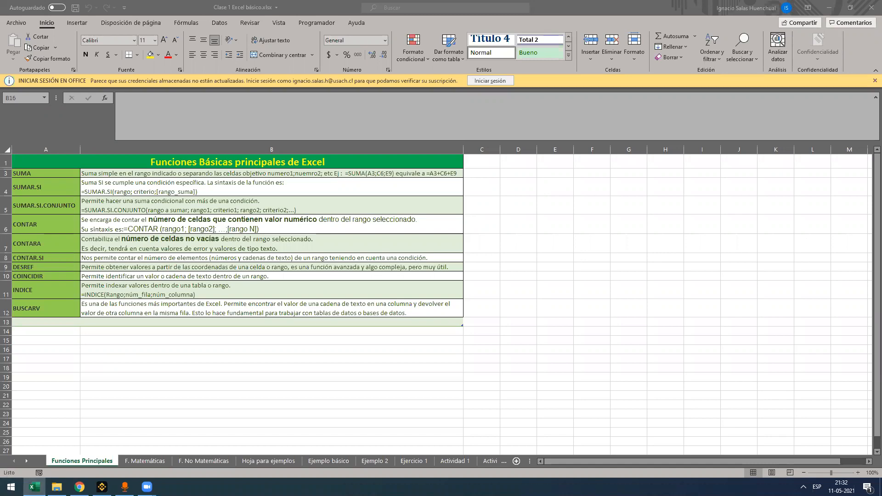
Switch to Gmail in Chrome, check the recipient details of the sent email "Link y archivo clase", and return to the Excel workbook
{"action": "left_click", "coordinate": [79, 486]}
{"action": "left_click", "coordinate": [9, 1]}
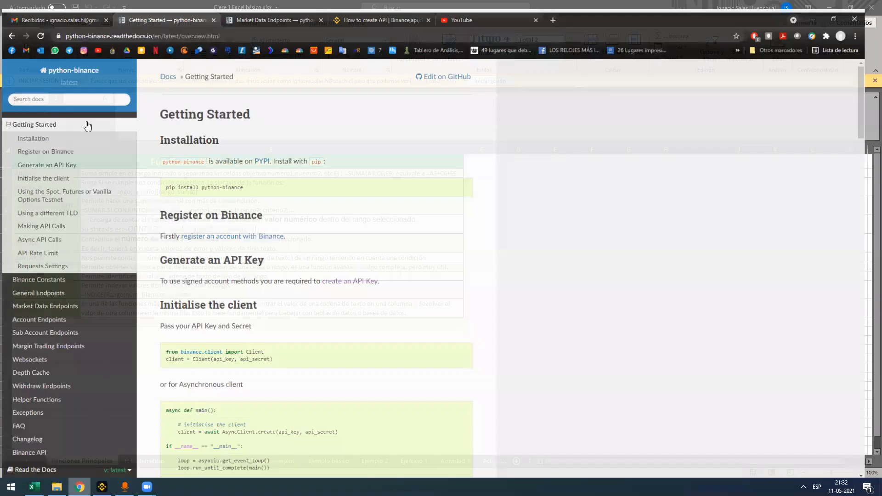
{"action": "left_click", "coordinate": [61, 180]}
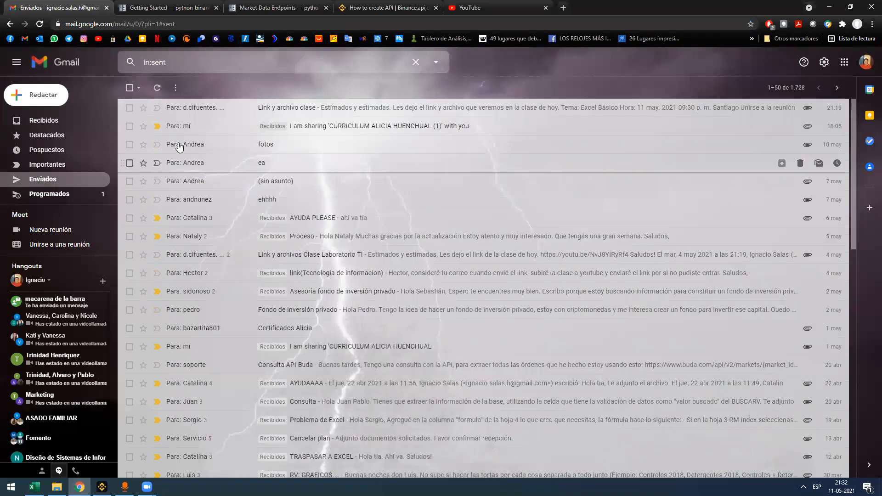
{"action": "left_click", "coordinate": [190, 110]}
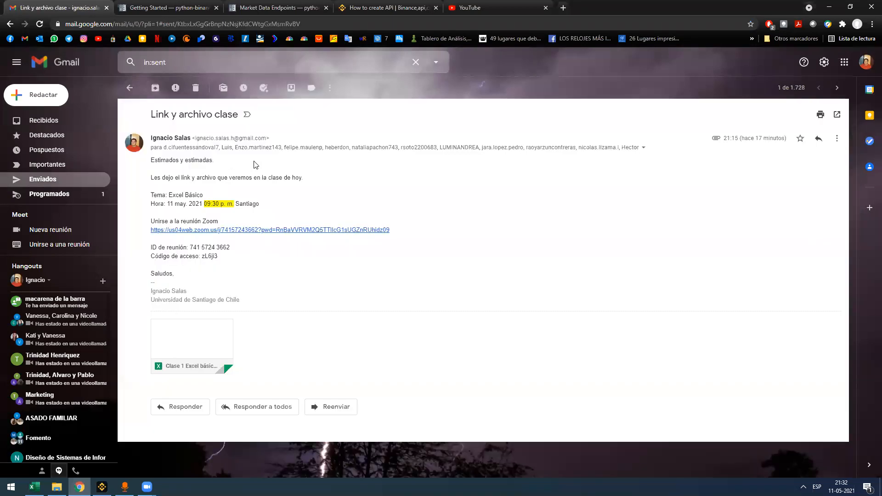
{"action": "left_click", "coordinate": [642, 148]}
{"action": "left_click", "coordinate": [563, 183]}
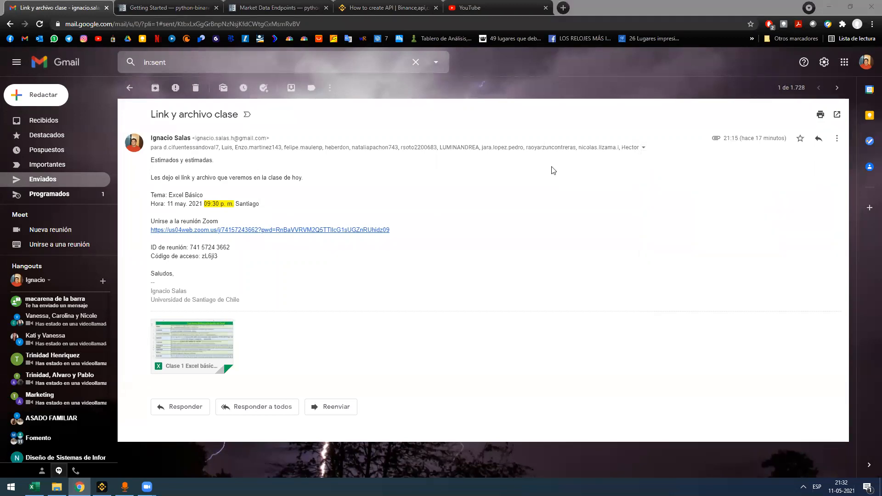
{"action": "left_click", "coordinate": [643, 148]}
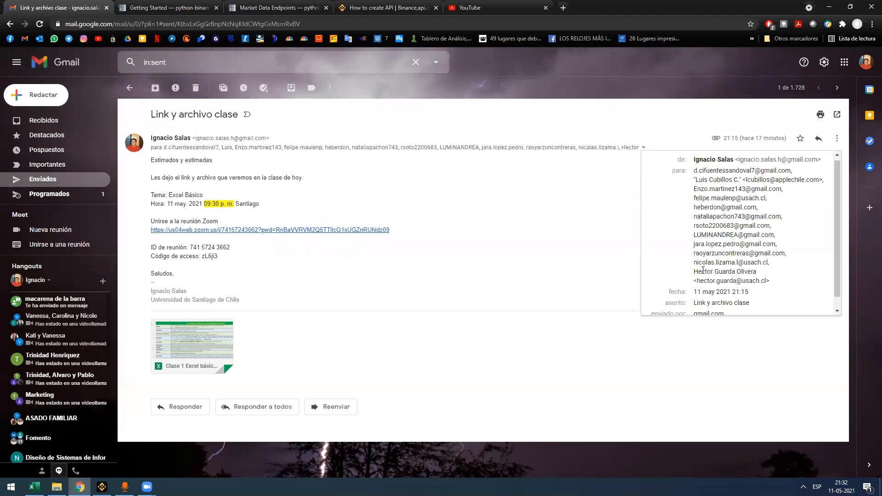
{"action": "left_click", "coordinate": [484, 72]}
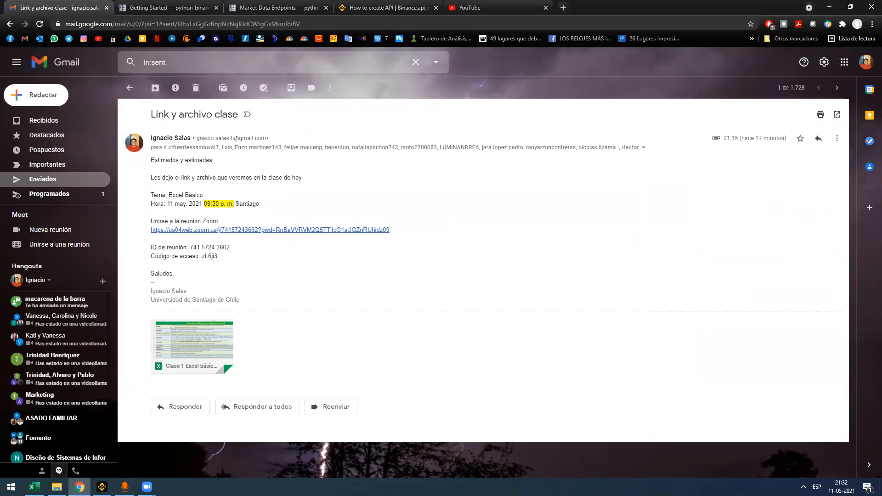
{"action": "left_click", "coordinate": [34, 486]}
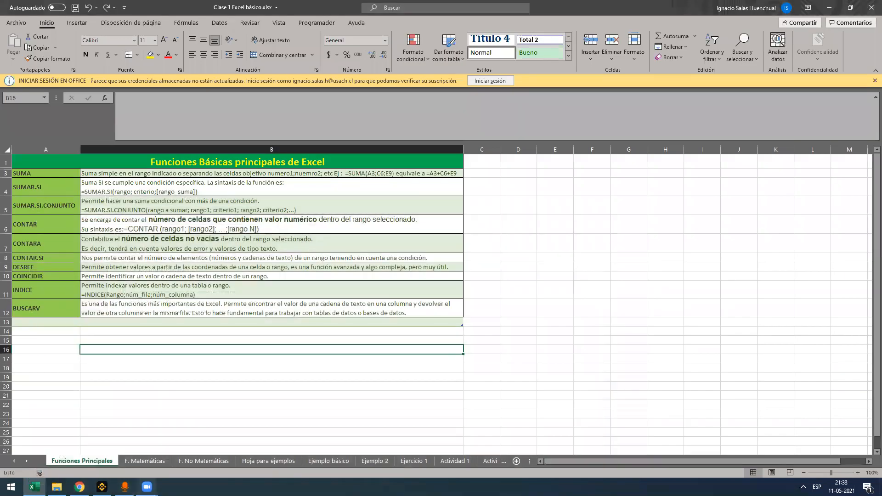
{"action": "mouse_move", "coordinate": [146, 486]}
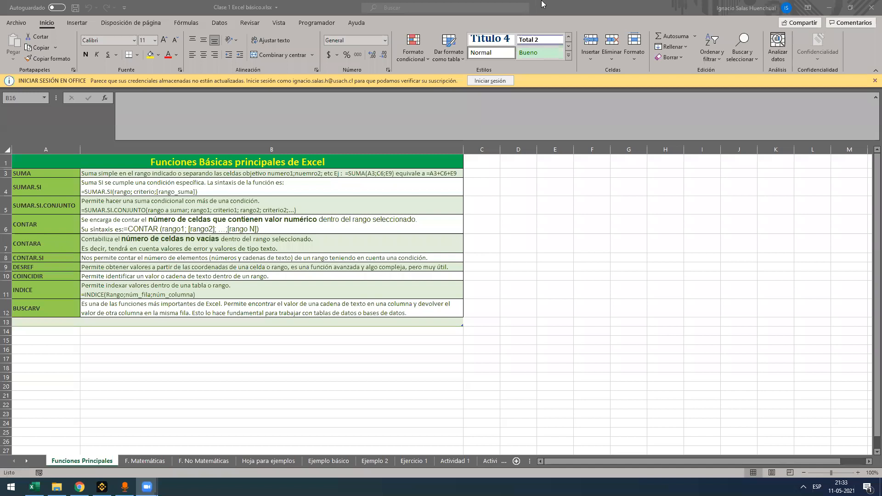
{"action": "left_click", "coordinate": [556, 4]}
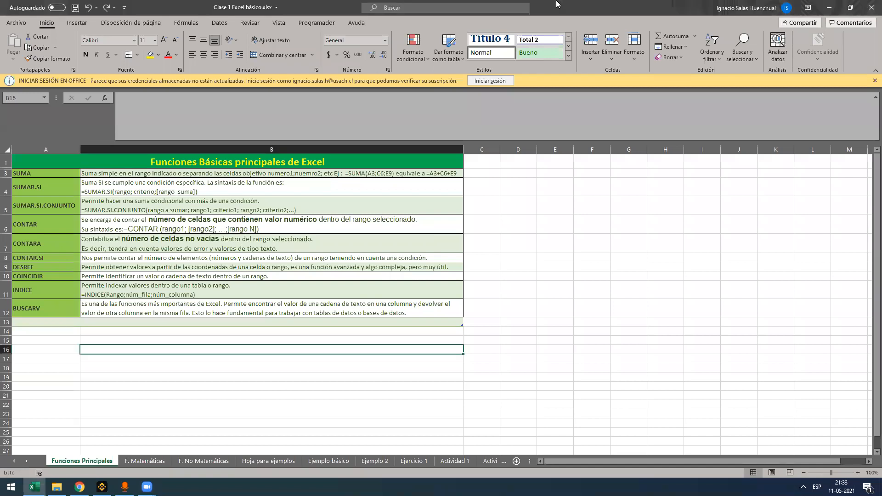
{"action": "left_click", "coordinate": [278, 396]}
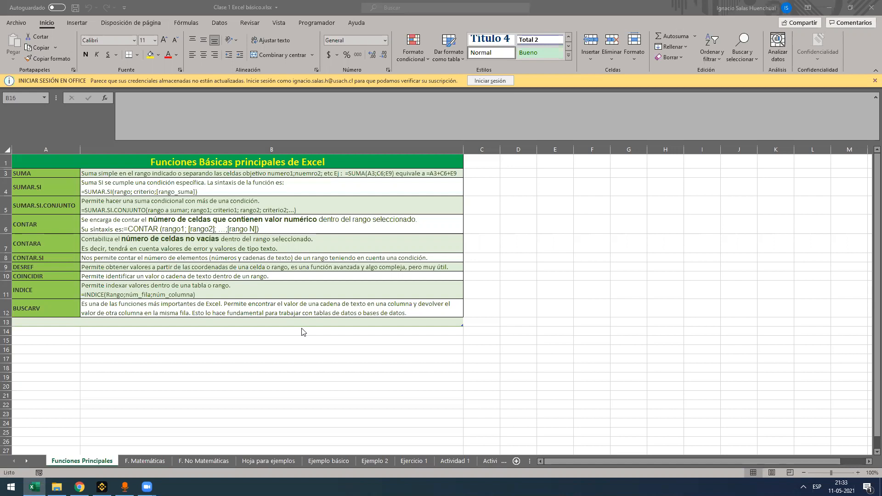
Switch to Gmail and copy the YouTube link address from the sent email "Link y archivos Clase Laboratorio TI"
{"action": "left_click", "coordinate": [79, 487]}
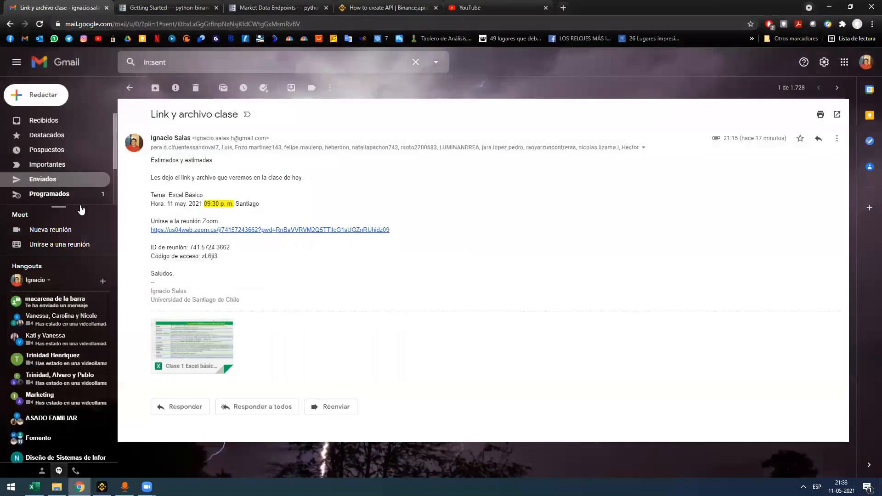
{"action": "left_click", "coordinate": [69, 178]}
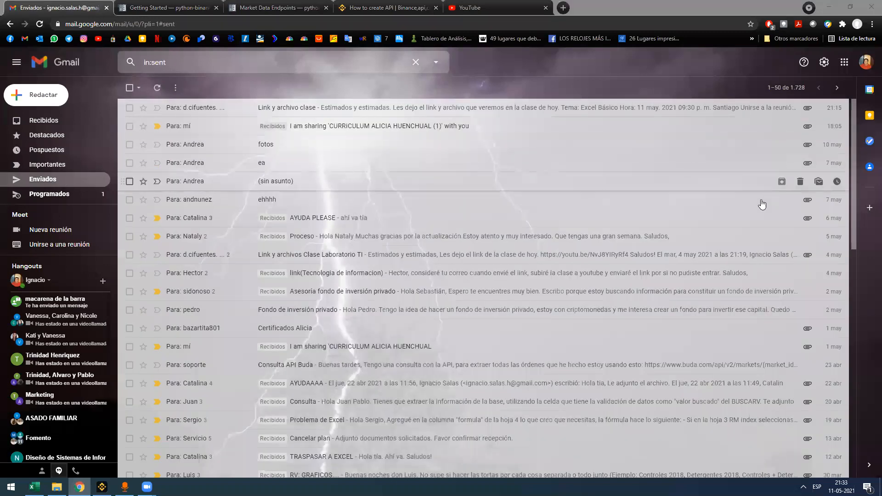
{"action": "left_click", "coordinate": [250, 261]}
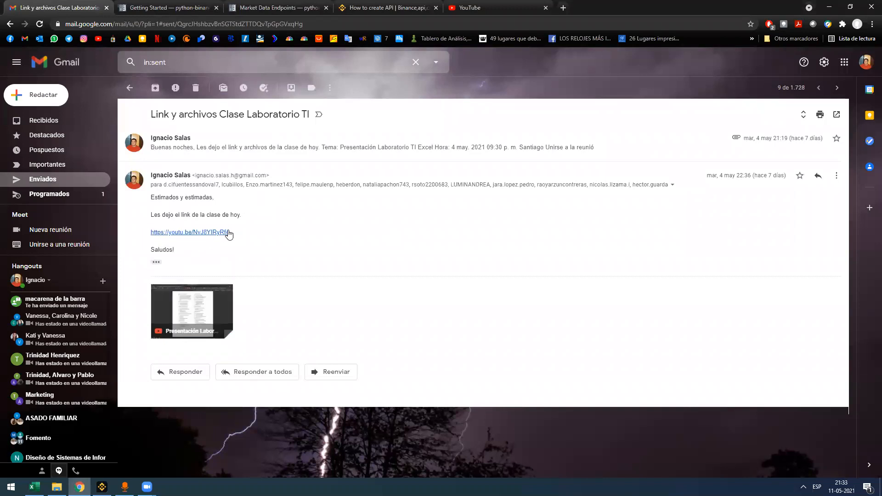
{"action": "right_click", "coordinate": [214, 234]}
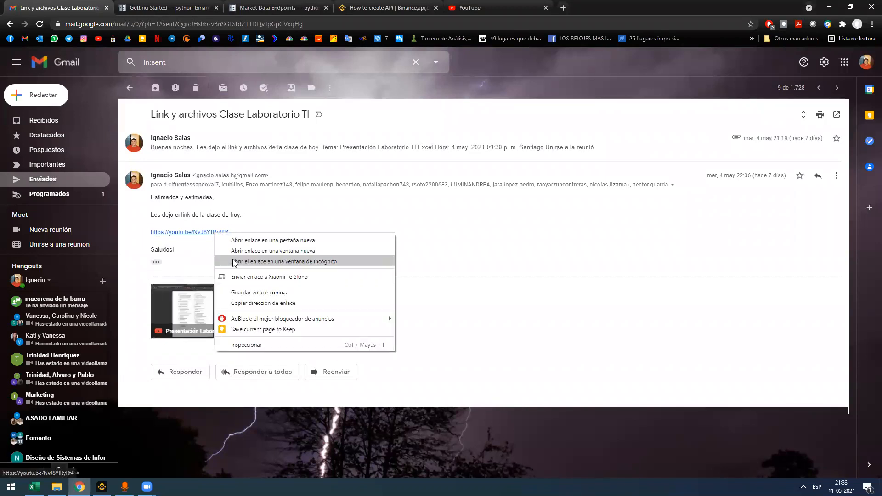
{"action": "left_click", "coordinate": [255, 303]}
{"action": "left_click", "coordinate": [124, 486]}
{"action": "left_click", "coordinate": [124, 487]}
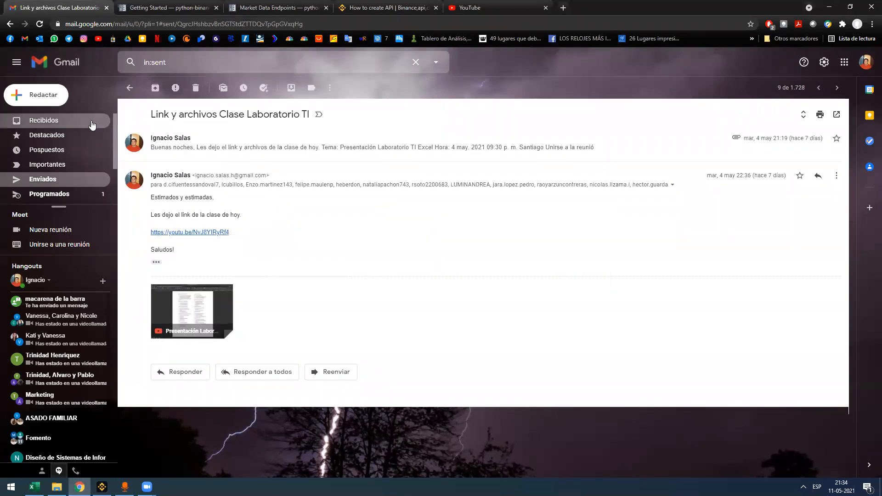
Return Gmail to the Recibidos inbox and switch back to the Excel workbook
{"action": "left_click", "coordinate": [65, 121]}
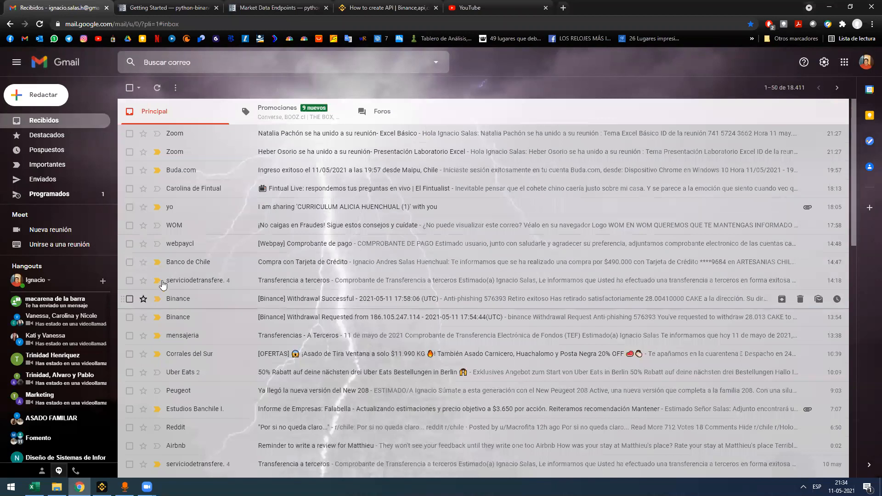
{"action": "key", "text": "alt+Tab"}
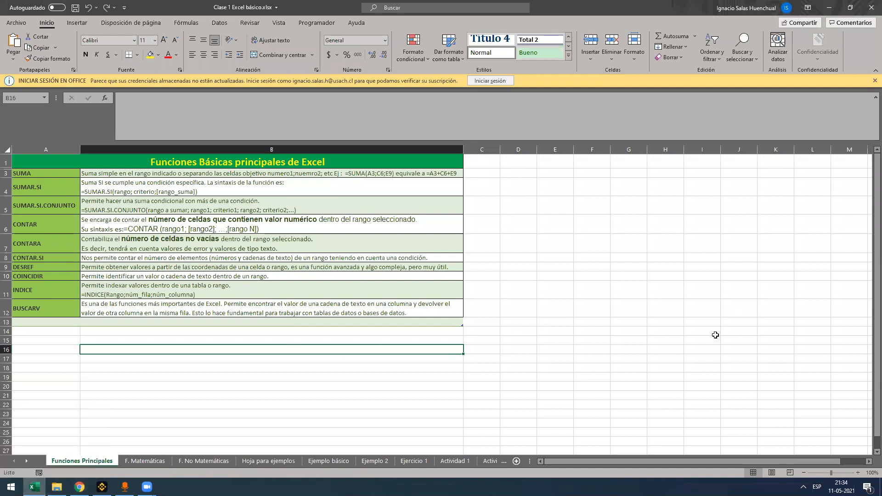
{"action": "left_click", "coordinate": [95, 389]}
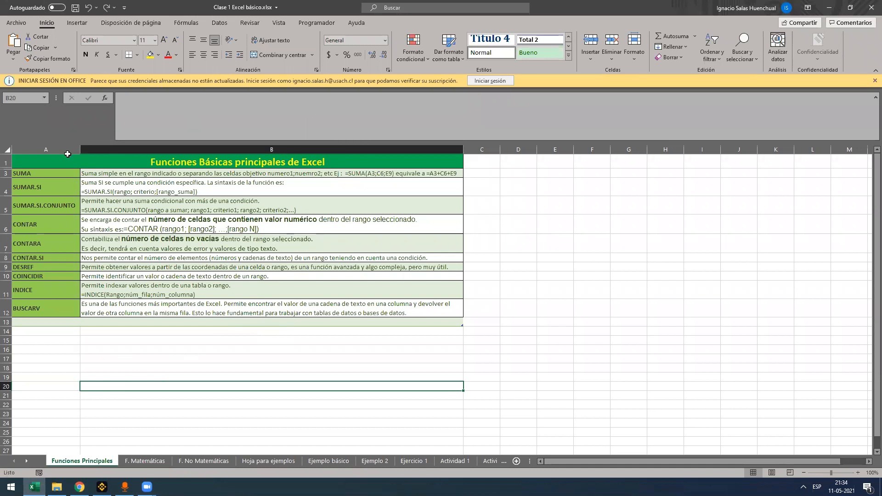
Review the SUMA, SUMAR.SI and SUMAR.SI.CONJUNTO entries in the Funciones Principales list
{"action": "left_click", "coordinate": [57, 175]}
{"action": "left_click", "coordinate": [54, 189]}
{"action": "left_click", "coordinate": [49, 207]}
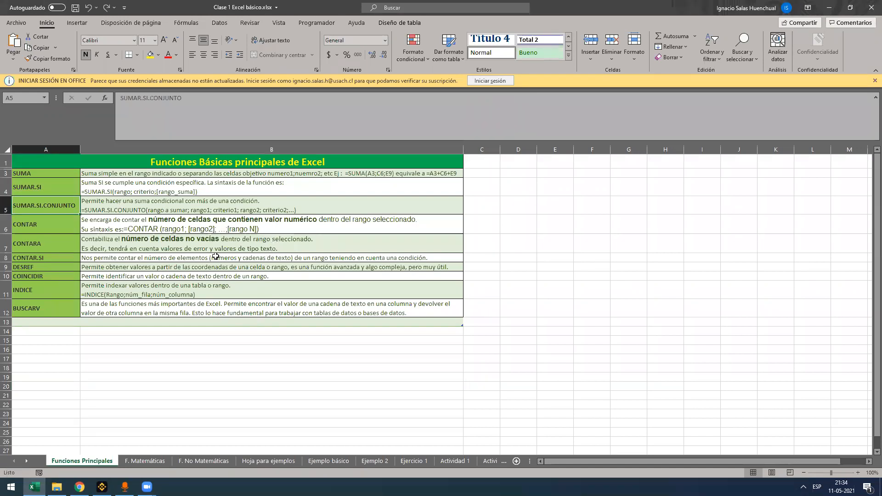
Start a formula with =sumar in cell A16 to view the suggested functions, and discard the entry
{"action": "left_click", "coordinate": [131, 357]}
{"action": "left_click", "coordinate": [75, 354]}
{"action": "left_click", "coordinate": [57, 352]}
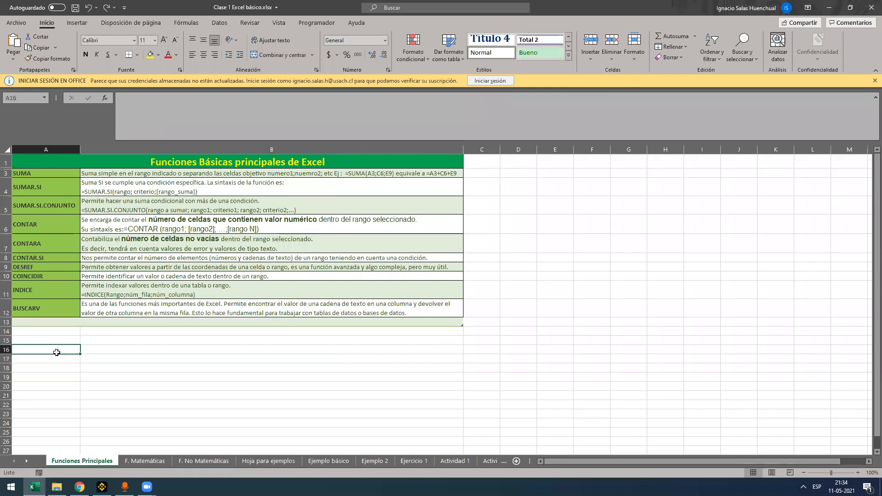
{"action": "type", "text": "=sumar"}
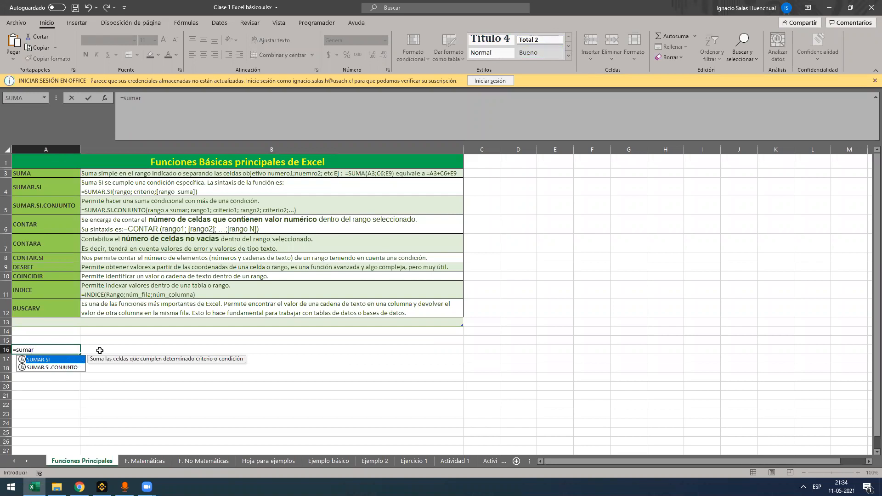
{"action": "key", "text": "Escape"}
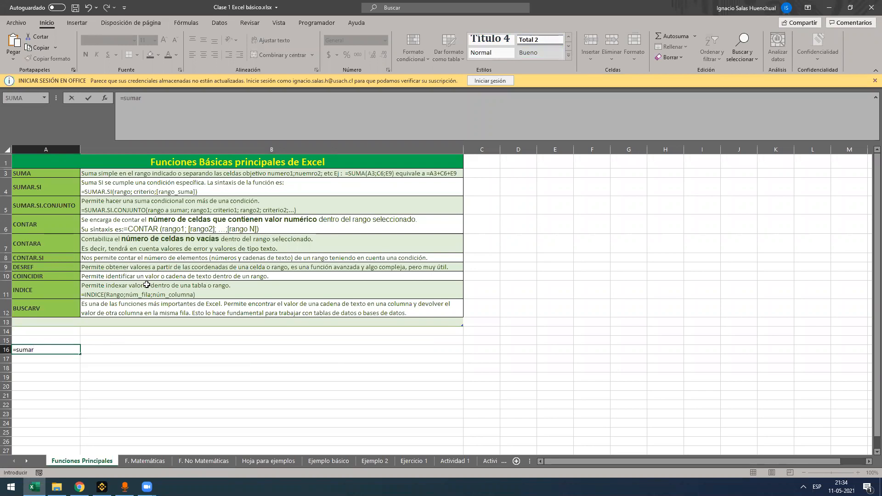
{"action": "key", "text": "Escape"}
Look through the function indexes on the F. Matemáticas and F. No Matemáticas sheets, including the text, lookup and date functions
{"action": "key", "text": "ctrl+Page_Down"}
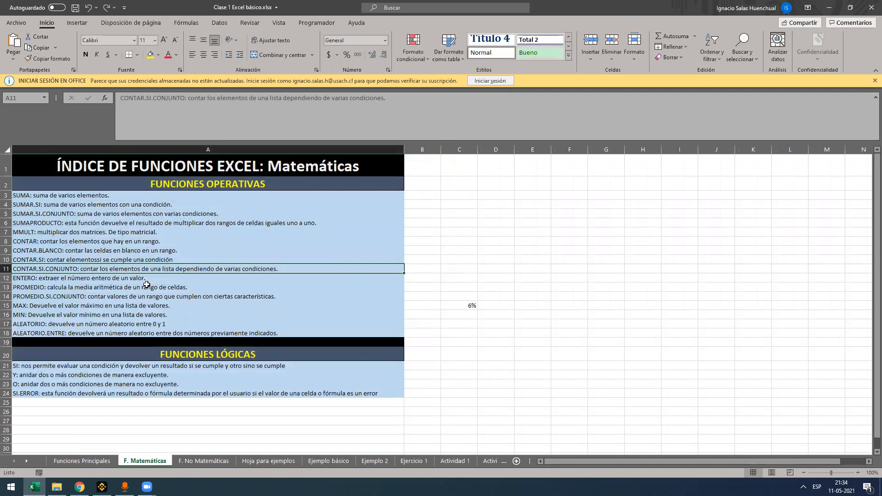
{"action": "key", "text": "ctrl+Page_Down"}
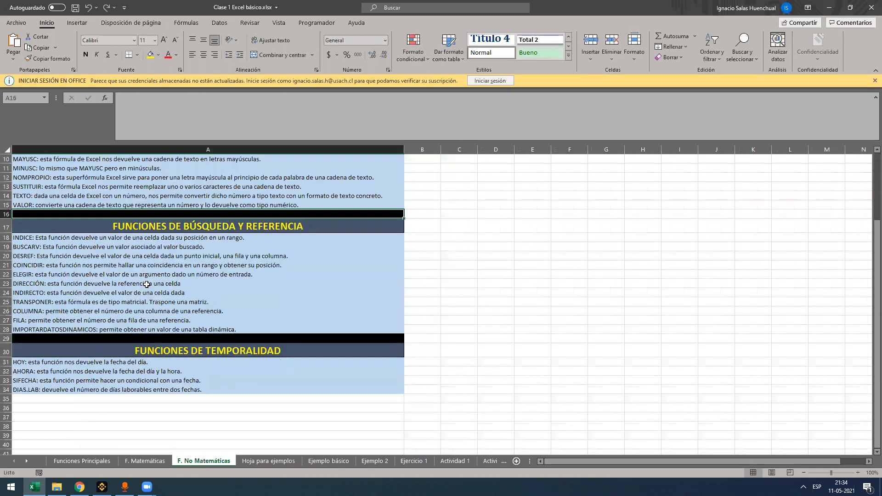
{"action": "scroll", "coordinate": [148, 285], "scroll_direction": "up", "scroll_amount": 3}
{"action": "scroll", "coordinate": [148, 285], "scroll_direction": "down", "scroll_amount": 3}
{"action": "scroll", "coordinate": [148, 285], "scroll_direction": "up", "scroll_amount": 3}
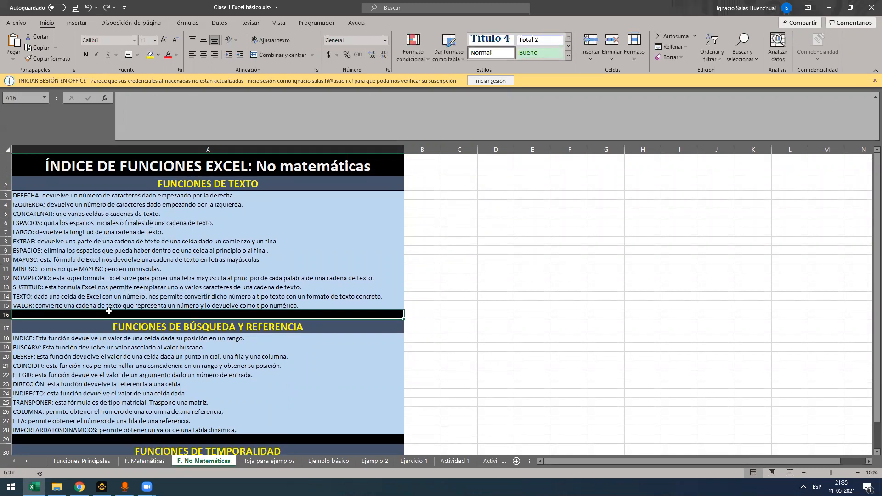
{"action": "scroll", "coordinate": [170, 350], "scroll_direction": "down", "scroll_amount": 1}
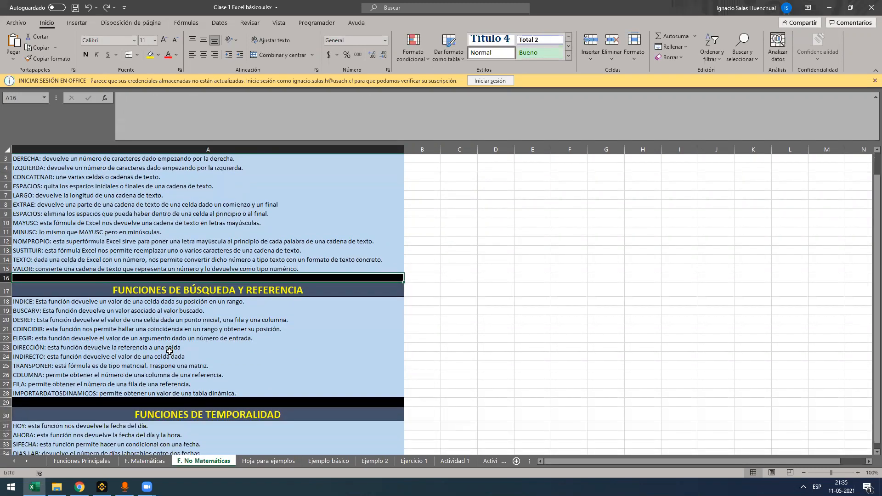
{"action": "scroll", "coordinate": [170, 351], "scroll_direction": "up", "scroll_amount": 1}
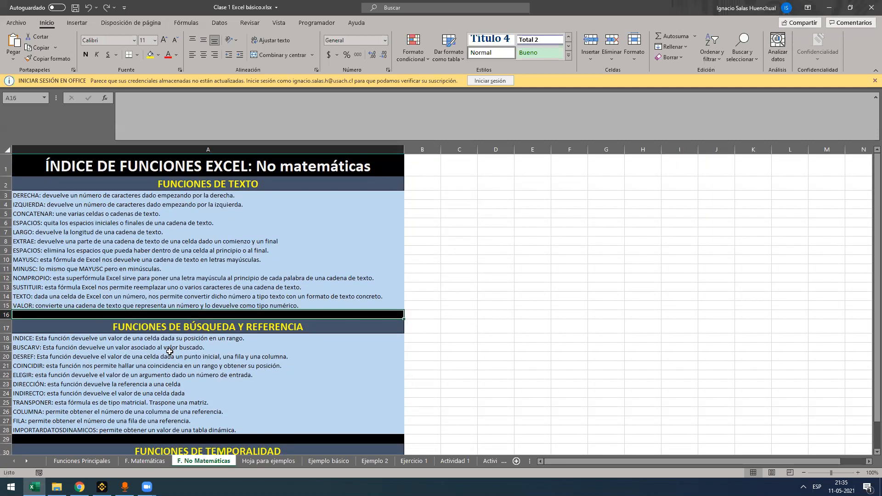
{"action": "scroll", "coordinate": [169, 350], "scroll_direction": "down", "scroll_amount": 1}
{"action": "scroll", "coordinate": [175, 349], "scroll_direction": "up", "scroll_amount": 1}
Open the Hoja para ejemplos sheet and look over its sample values in column A and the Comparar block
{"action": "key", "text": "ctrl+Page_Down"}
{"action": "scroll", "coordinate": [175, 349], "scroll_direction": "down", "scroll_amount": 2}
{"action": "scroll", "coordinate": [189, 332], "scroll_direction": "up", "scroll_amount": 2}
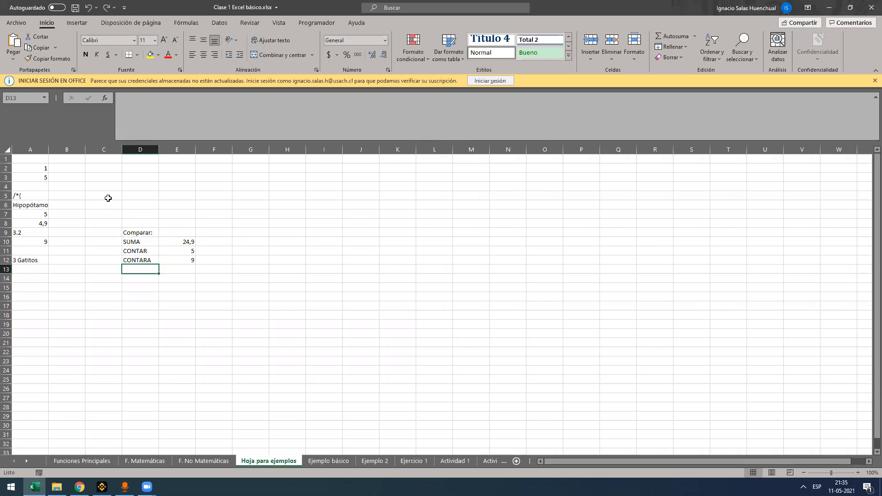
{"action": "left_click", "coordinate": [102, 223]}
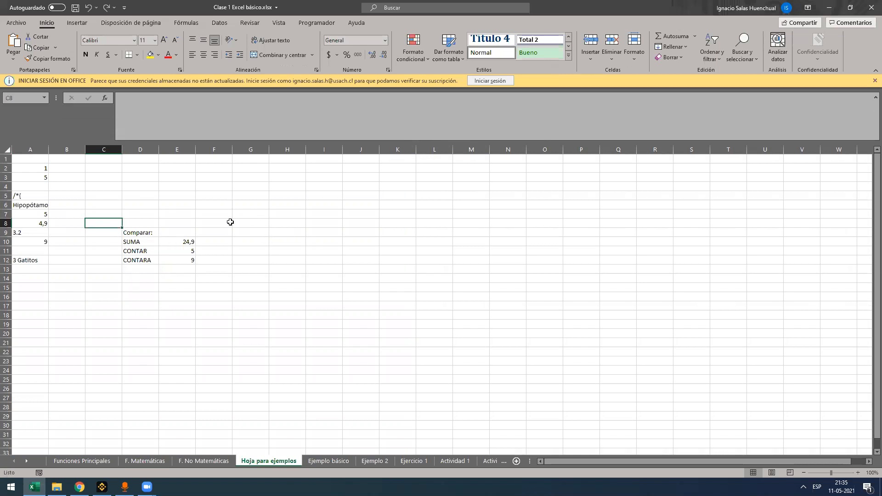
{"action": "left_click", "coordinate": [258, 226]}
{"action": "left_click", "coordinate": [256, 232]}
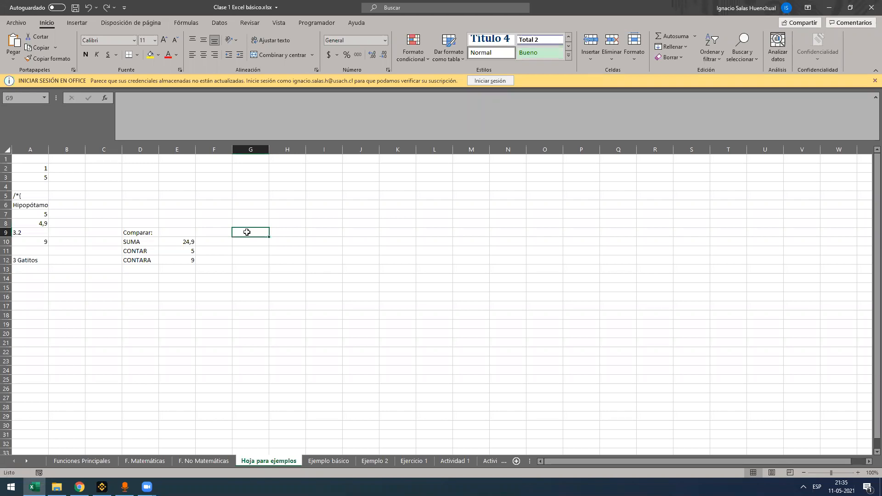
Inspect the Comparar block, checking the CONTARA formula in E12 and the CONTAR formula in E11
{"action": "left_click_drag", "start_coordinate": [247, 232], "coordinate": [147, 289]}
{"action": "left_click", "coordinate": [147, 232]}
{"action": "left_click_drag", "start_coordinate": [147, 232], "coordinate": [249, 307]}
{"action": "left_click", "coordinate": [178, 263]}
{"action": "left_click_drag", "start_coordinate": [179, 259], "coordinate": [340, 354]}
{"action": "left_click", "coordinate": [180, 253]}
{"action": "left_click_drag", "start_coordinate": [180, 253], "coordinate": [181, 253]}
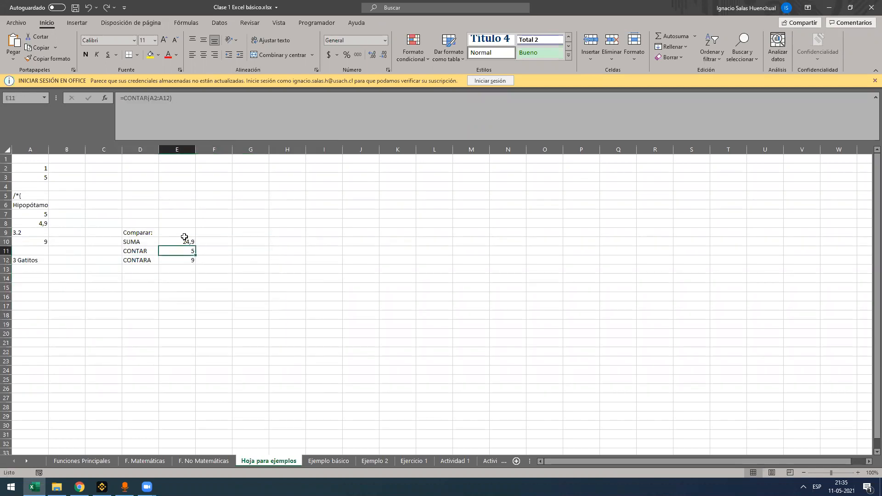
Move the SUMA formula from E10 to I10 and undo the move
{"action": "left_click", "coordinate": [215, 245]}
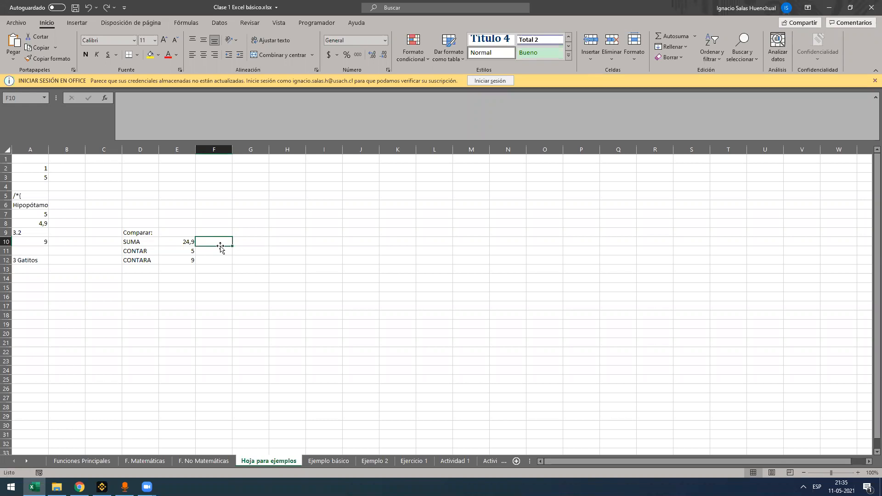
{"action": "left_click", "coordinate": [188, 243]}
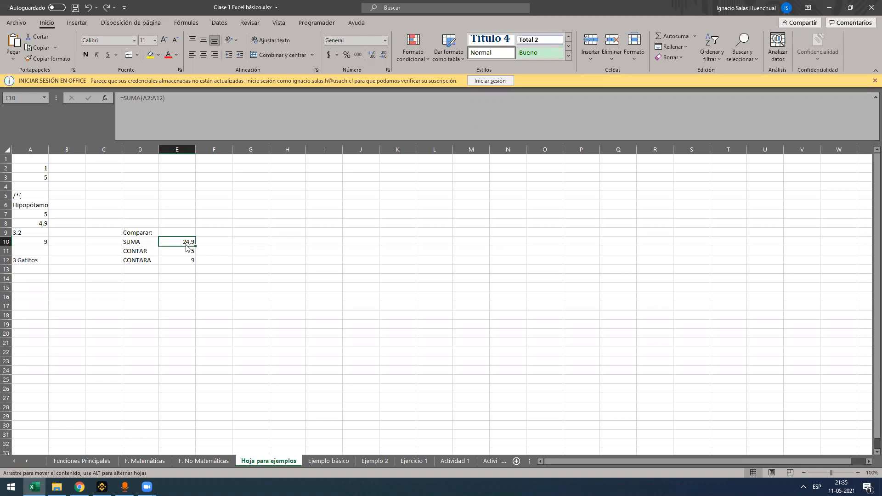
{"action": "left_click_drag", "start_coordinate": [186, 249], "coordinate": [333, 248]}
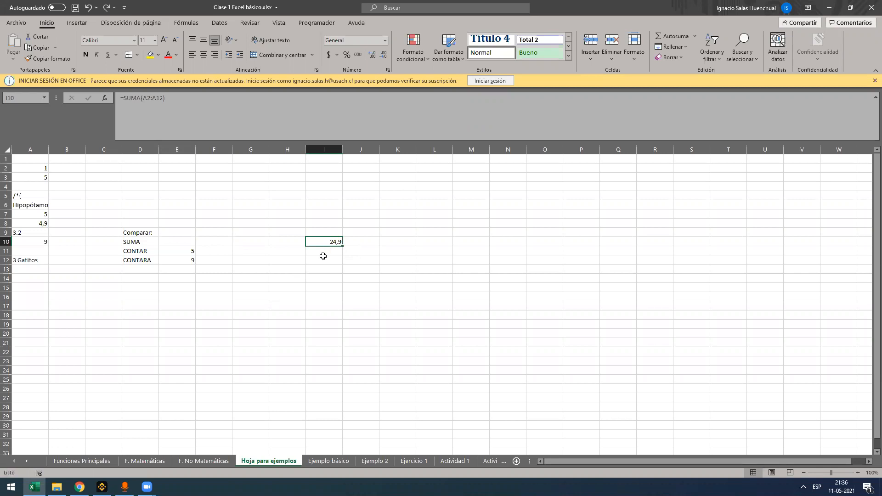
{"action": "key", "text": "ctrl+z"}
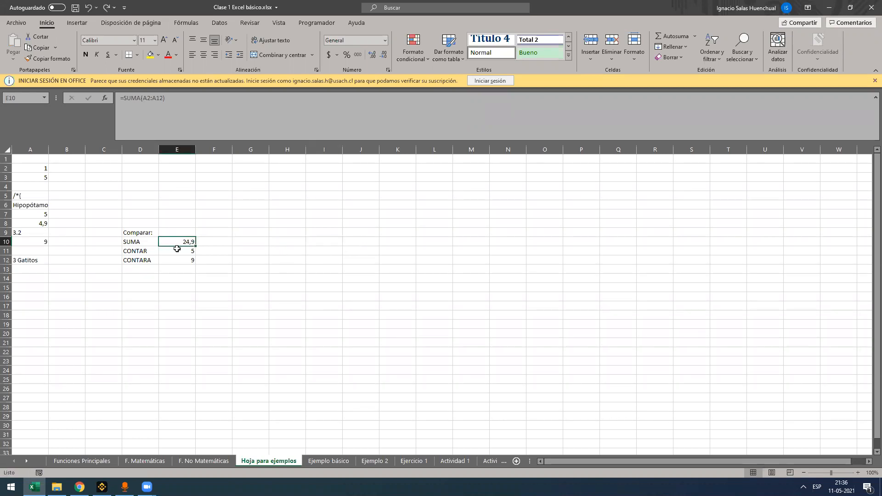
{"action": "mouse_move", "coordinate": [175, 247]}
{"action": "left_mouse_down"}
{"action": "mouse_move", "coordinate": [267, 248]}
{"action": "mouse_move", "coordinate": [189, 242]}
{"action": "left_mouse_up"}
Fill the 3 Gatitos entry in A12 down as a series to A24, and undo the fill
{"action": "left_click", "coordinate": [40, 260]}
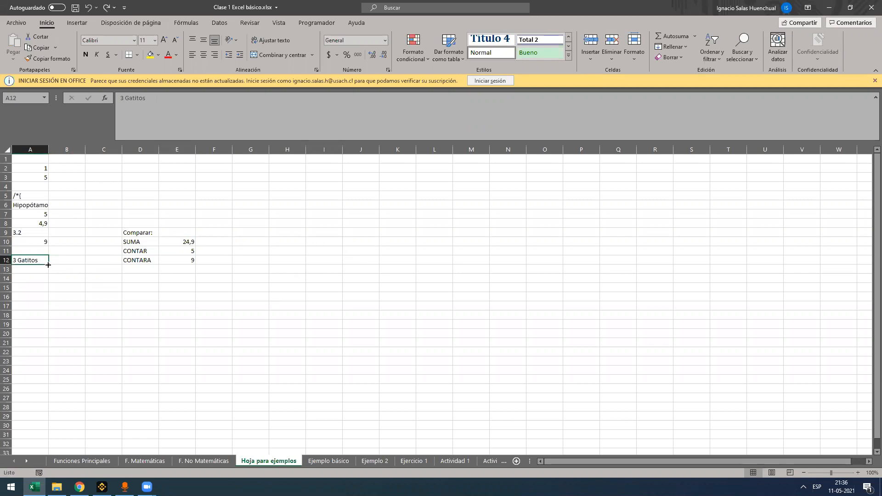
{"action": "left_click_drag", "start_coordinate": [48, 265], "coordinate": [29, 372]}
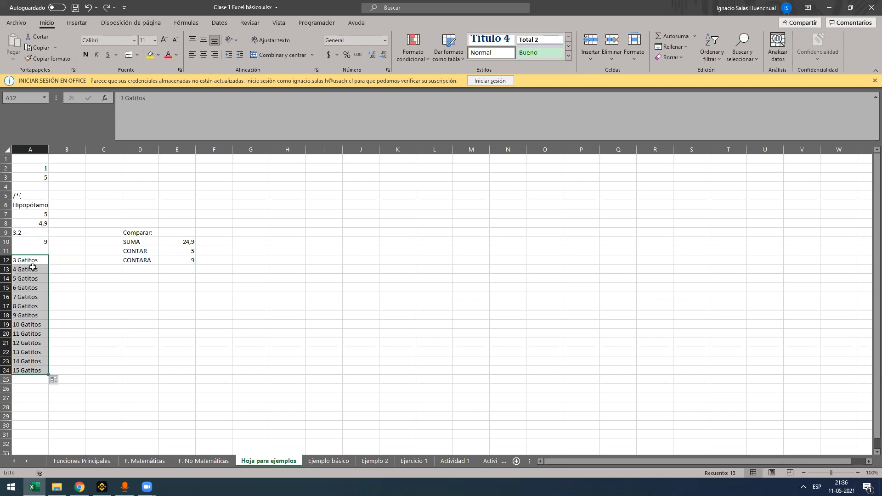
{"action": "key", "text": "shift+Up"}
{"action": "key", "text": "shift+Up"}
{"action": "key", "text": "shift+Up"}
{"action": "key", "text": "shift+Up"}
{"action": "key", "text": "shift+Up"}
{"action": "key", "text": "shift+Up"}
{"action": "key", "text": "shift+Up"}
{"action": "left_click", "coordinate": [21, 261]}
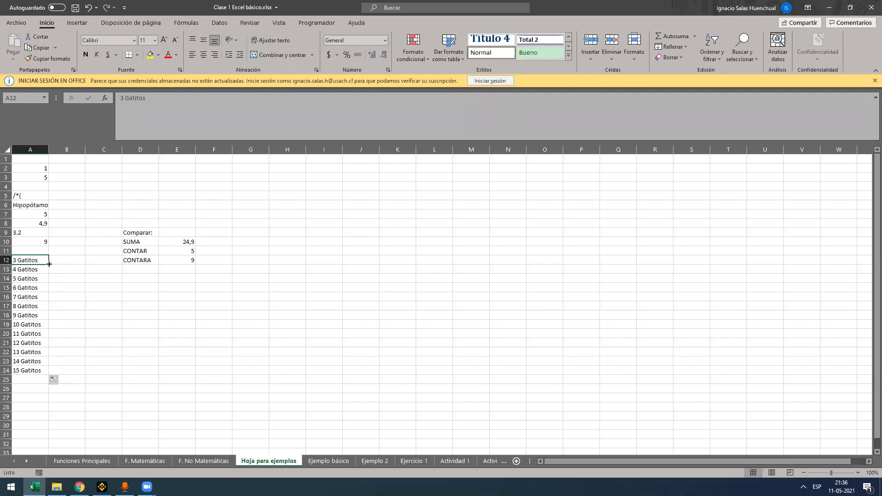
{"action": "key", "text": "ctrl+z"}
Copy 3 Gatitos from A12 into A13, fill both cells down to A29, and undo that fill
{"action": "key", "text": "ctrl+c"}
{"action": "left_click", "coordinate": [33, 269]}
{"action": "key", "text": "ctrl+v"}
{"action": "left_click", "coordinate": [35, 259]}
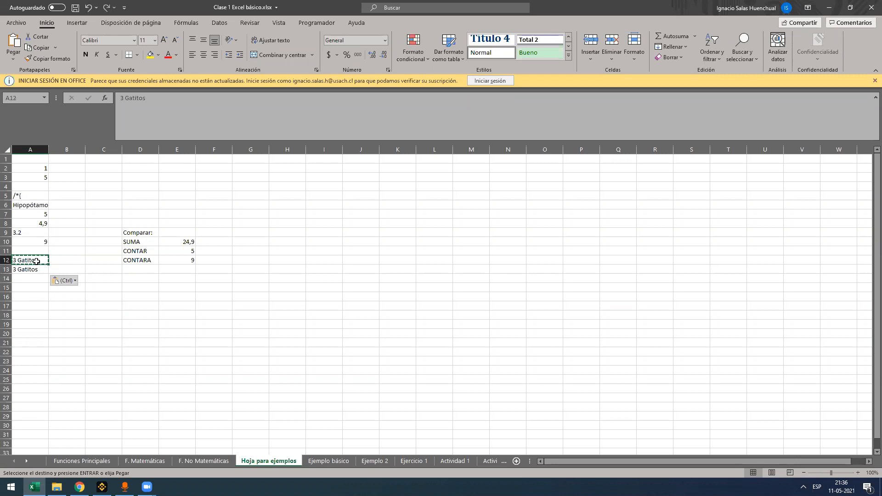
{"action": "left_click_drag", "start_coordinate": [35, 259], "coordinate": [47, 418]}
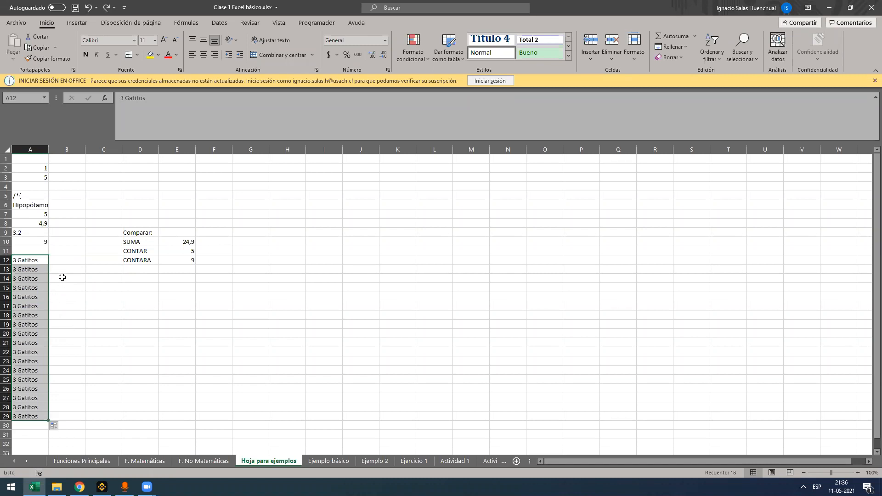
{"action": "key", "text": "ctrl+z"}
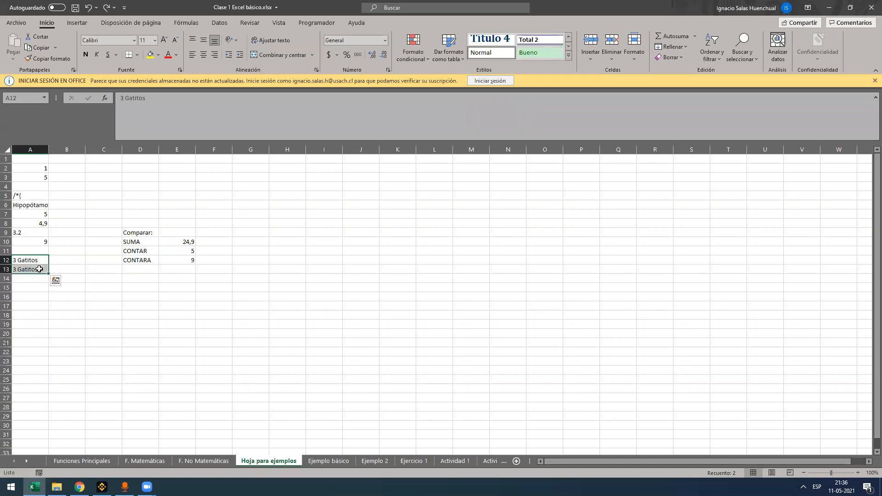
Clear the copied text from A13 and narrow column A slightly
{"action": "left_click", "coordinate": [40, 269]}
{"action": "key", "text": "Delete"}
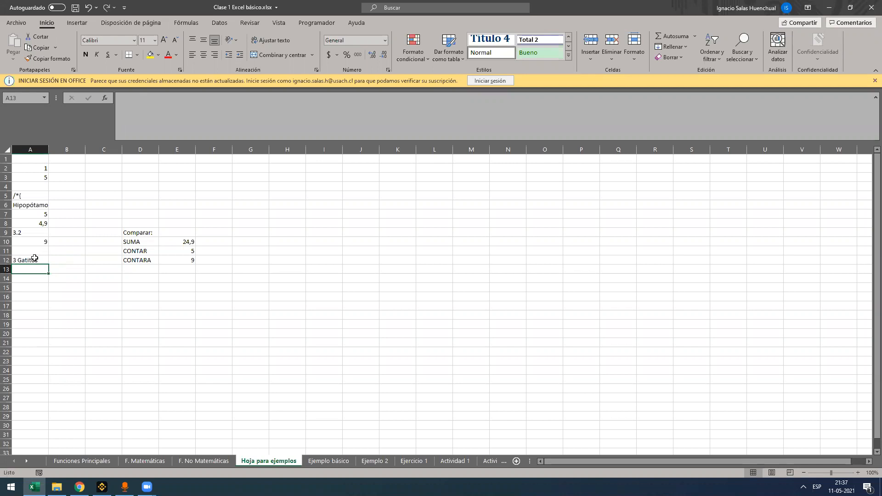
{"action": "left_click", "coordinate": [35, 258]}
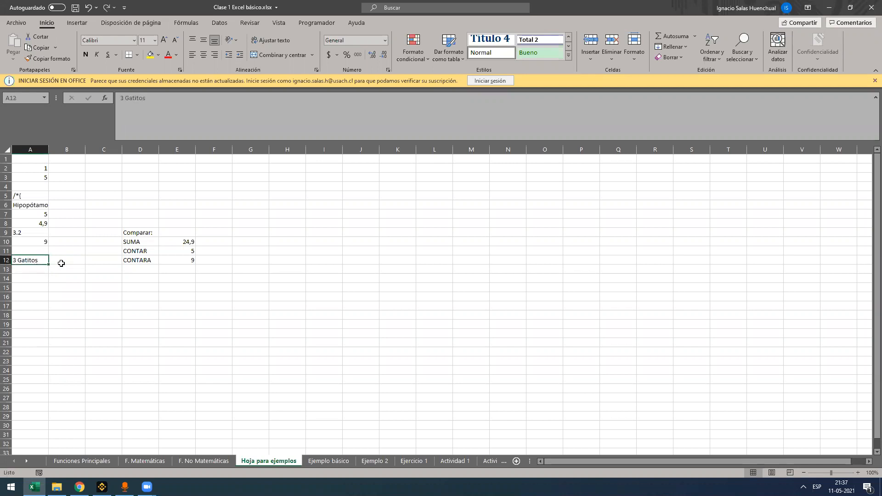
{"action": "left_click_drag", "start_coordinate": [49, 148], "coordinate": [49, 149]}
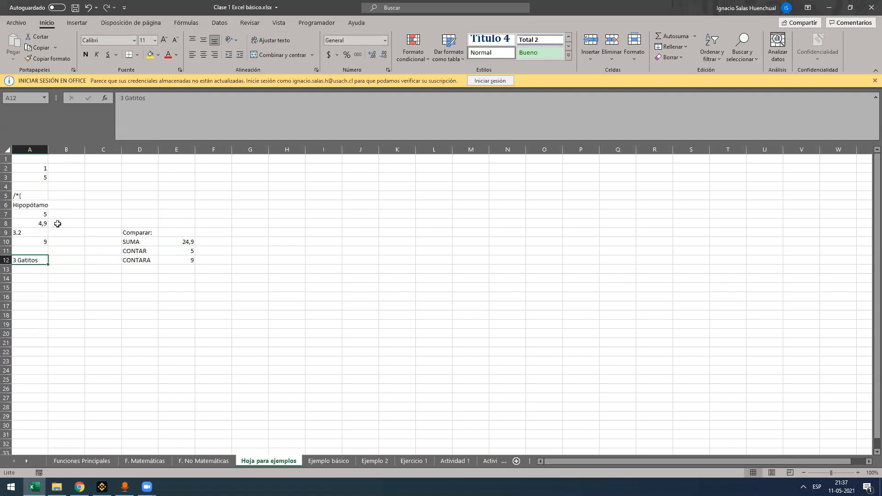
Compare the alignment of the values in A7, A8 and A9 to distinguish numbers from text
{"action": "left_click", "coordinate": [42, 211]}
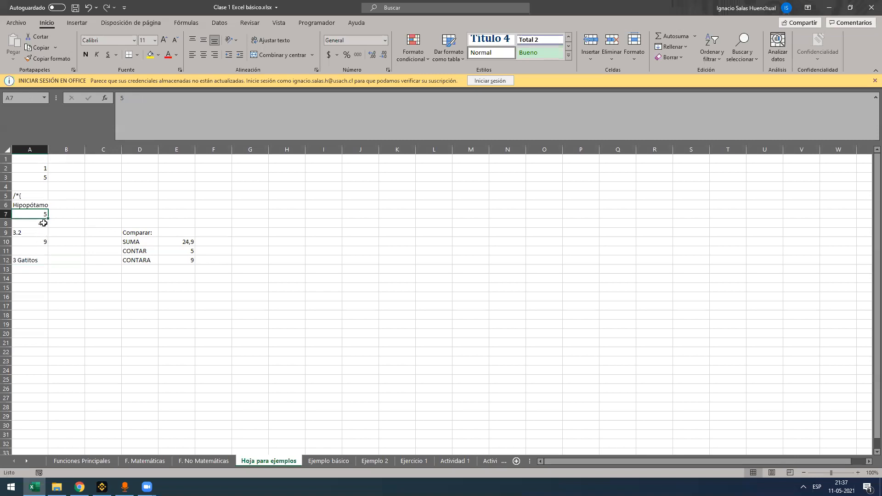
{"action": "left_click_drag", "start_coordinate": [38, 212], "coordinate": [37, 222]}
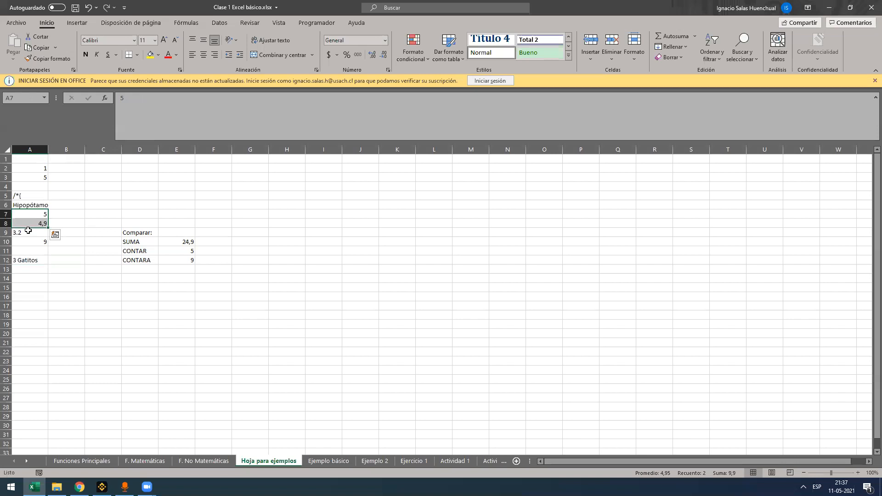
{"action": "left_click", "coordinate": [28, 230]}
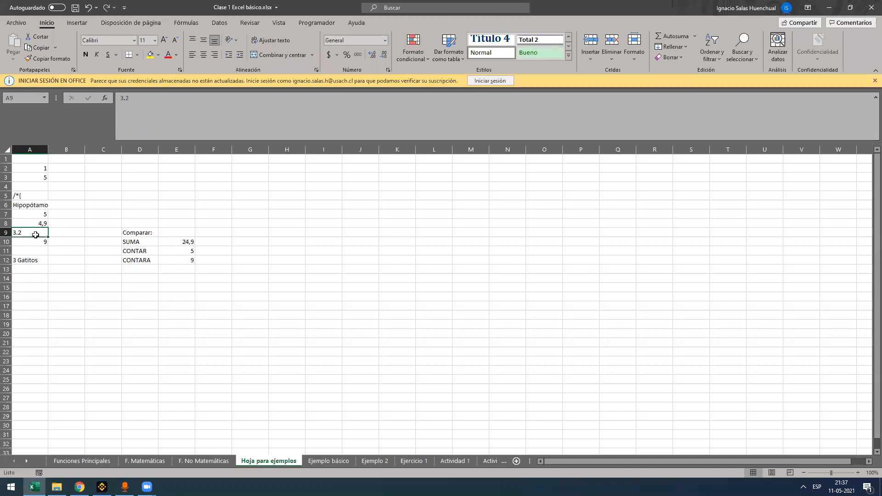
{"action": "left_click", "coordinate": [45, 221]}
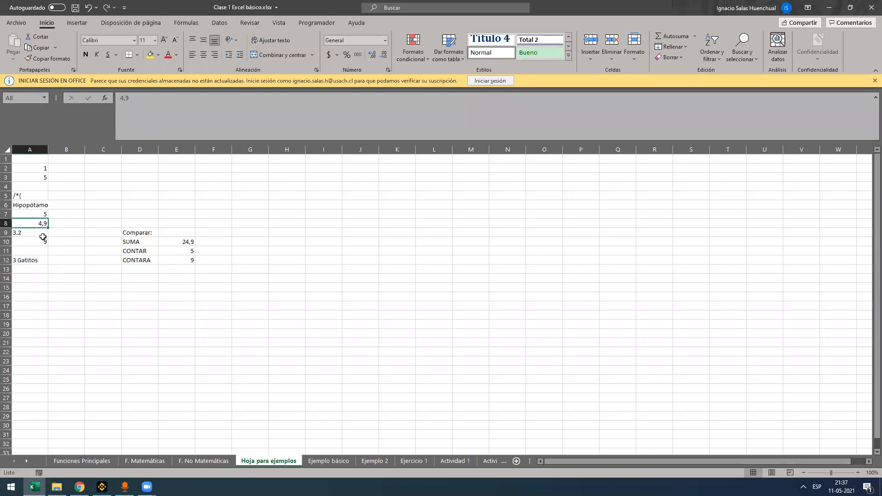
{"action": "left_click", "coordinate": [37, 234]}
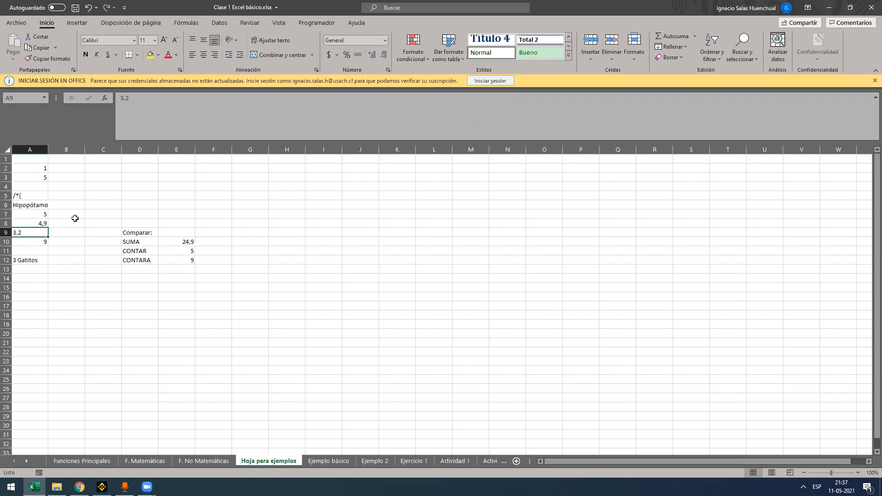
{"action": "left_click_drag", "start_coordinate": [73, 218], "coordinate": [75, 241]}
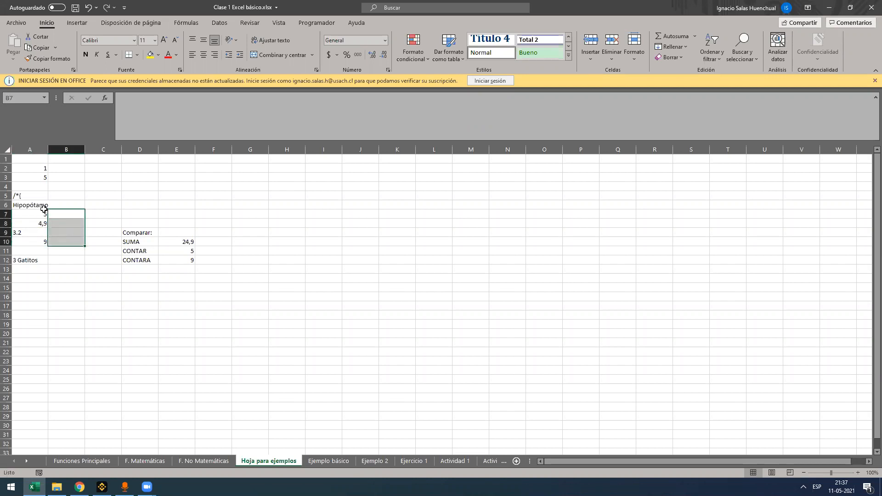
Copy the 3.2 from A9 into D7 and try right, centre and left alignment on it
{"action": "left_click", "coordinate": [36, 233]}
{"action": "key", "text": "ctrl+c"}
{"action": "left_click", "coordinate": [148, 213]}
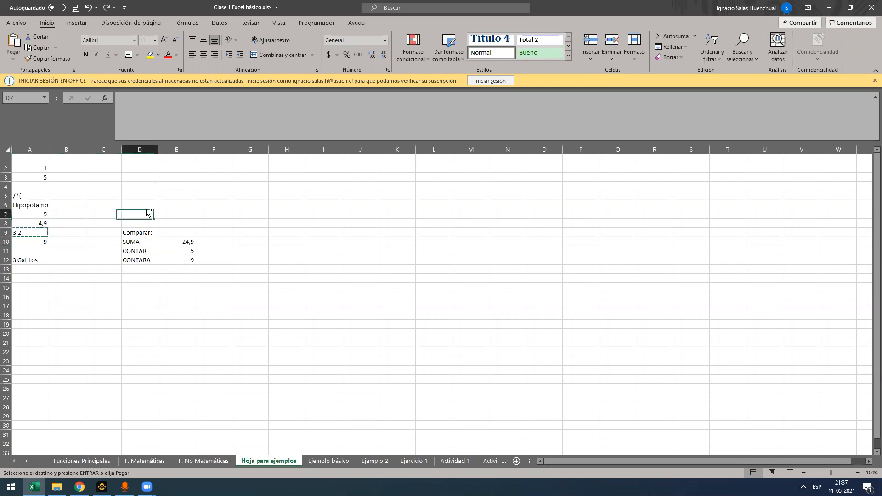
{"action": "key", "text": "ctrl+v"}
{"action": "left_click", "coordinate": [214, 55]}
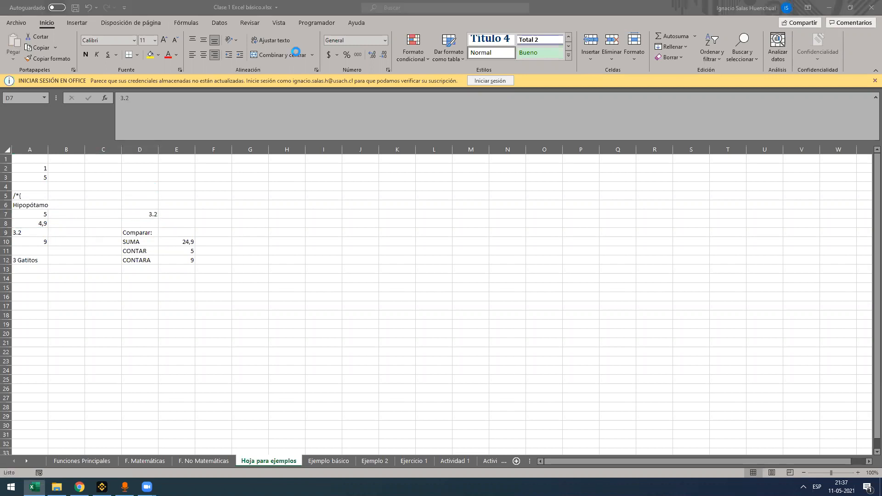
{"action": "left_click", "coordinate": [206, 54]}
{"action": "left_click", "coordinate": [193, 56]}
{"action": "left_click", "coordinate": [216, 57]}
{"action": "left_click", "coordinate": [194, 56]}
Clear the copied 3.2 from D7 and recheck the entries in A9 and A8
{"action": "left_click_drag", "start_coordinate": [149, 244], "coordinate": [146, 233]}
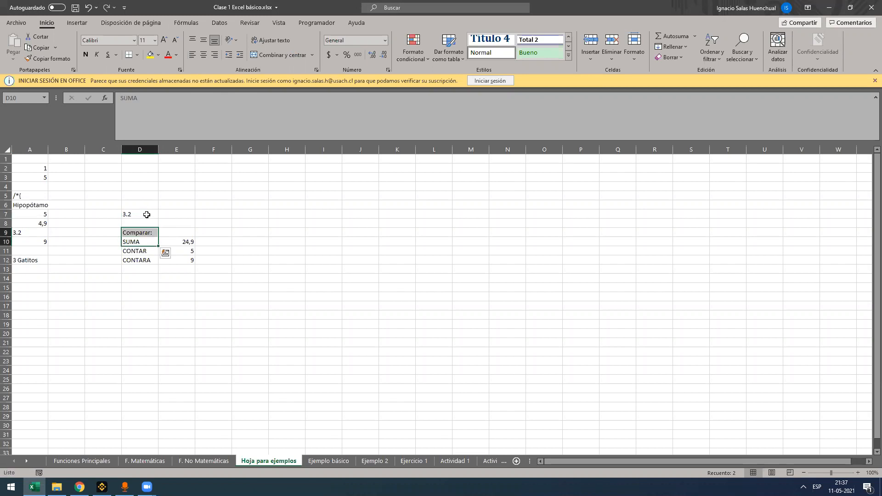
{"action": "left_click", "coordinate": [147, 214]}
{"action": "key", "text": "Delete"}
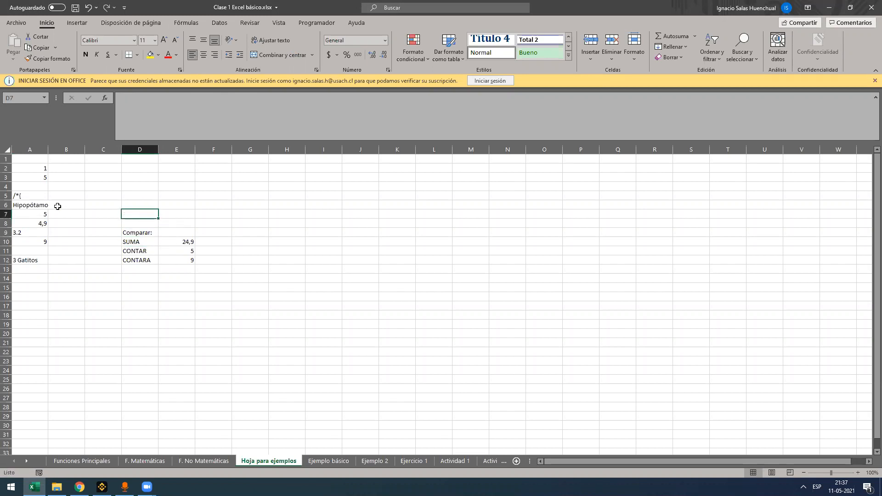
{"action": "left_click", "coordinate": [29, 231]}
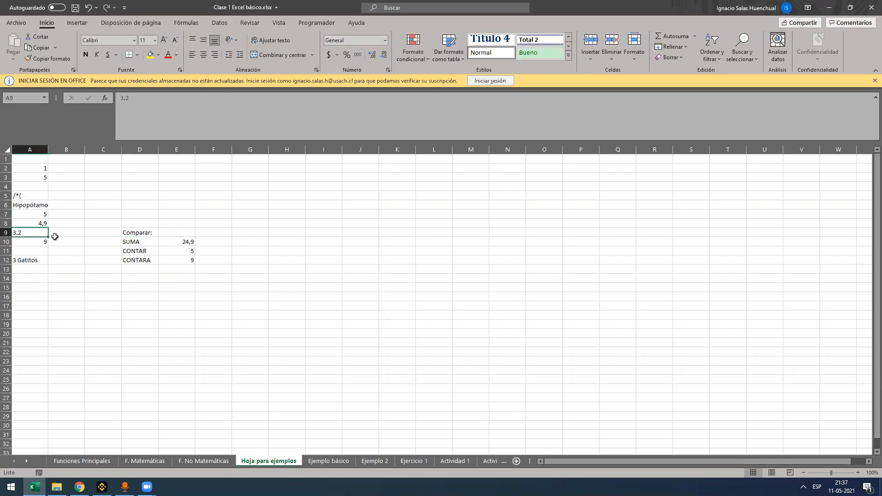
{"action": "left_click", "coordinate": [39, 221]}
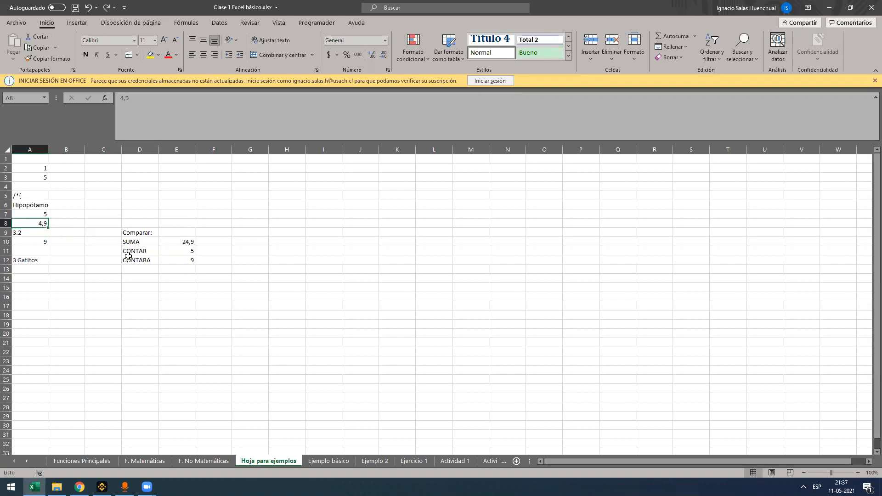
Clear the SUMA, CONTAR and CONTARA formulas from E10:E12
{"action": "left_click", "coordinate": [176, 244]}
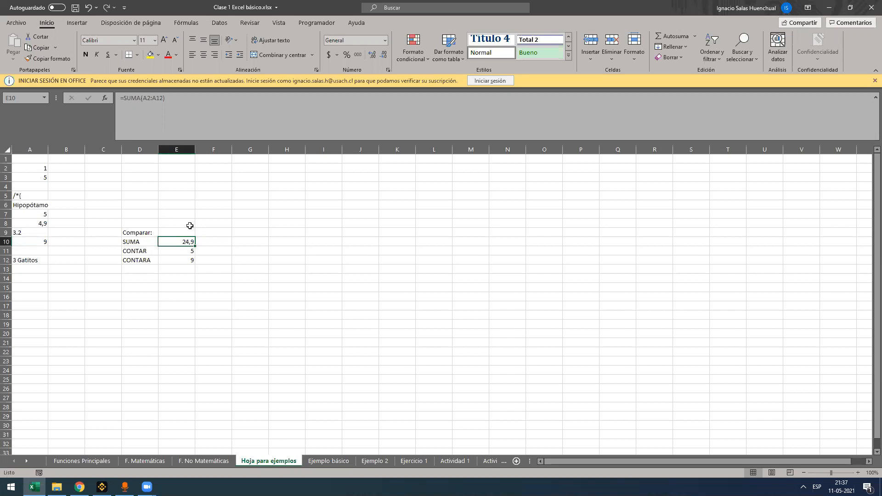
{"action": "key", "text": "Delete"}
{"action": "key", "text": "Down"}
{"action": "key", "text": "Delete"}
{"action": "key", "text": "Down"}
{"action": "key", "text": "Down"}
{"action": "key", "text": "Up"}
{"action": "key", "text": "Delete"}
{"action": "key", "text": "Up"}
{"action": "key", "text": "Up"}
Enter the formula +A2+A3 in cell B2 to add the first two values of column A
{"action": "left_click", "coordinate": [68, 170]}
{"action": "type", "text": "+"}
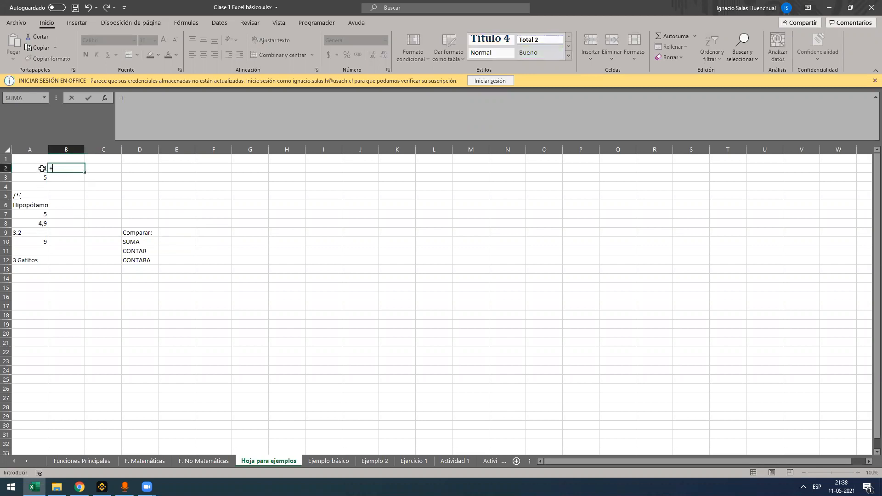
{"action": "left_click", "coordinate": [42, 168]}
{"action": "type", "text": "+"}
{"action": "left_click", "coordinate": [39, 179]}
{"action": "key", "text": "Return"}
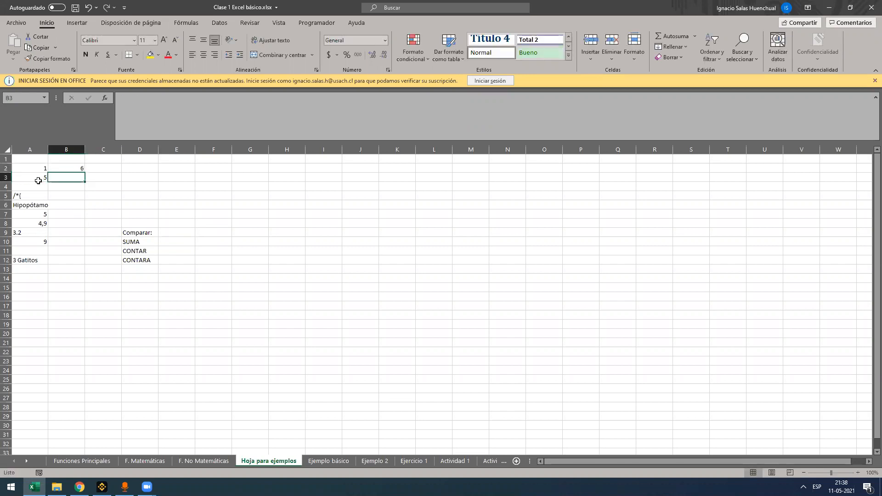
Review the cell references in B2's addition formula and clear the cell
{"action": "key", "text": "Up"}
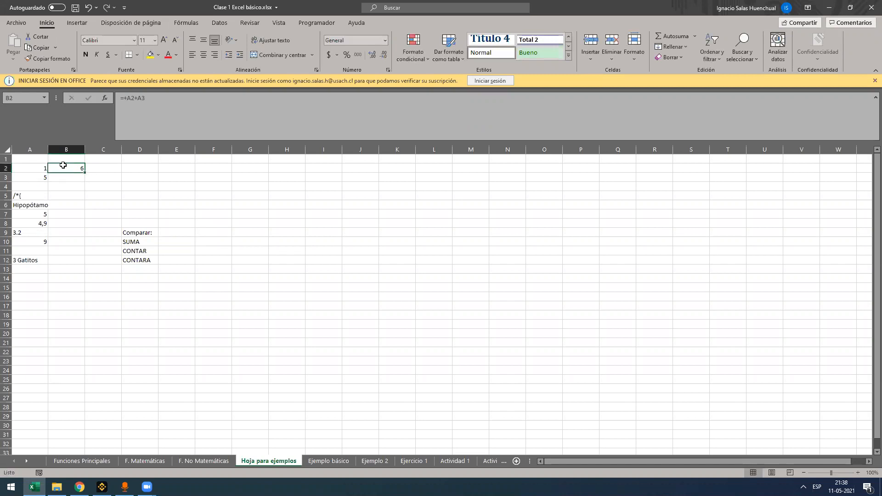
{"action": "left_click", "coordinate": [175, 103]}
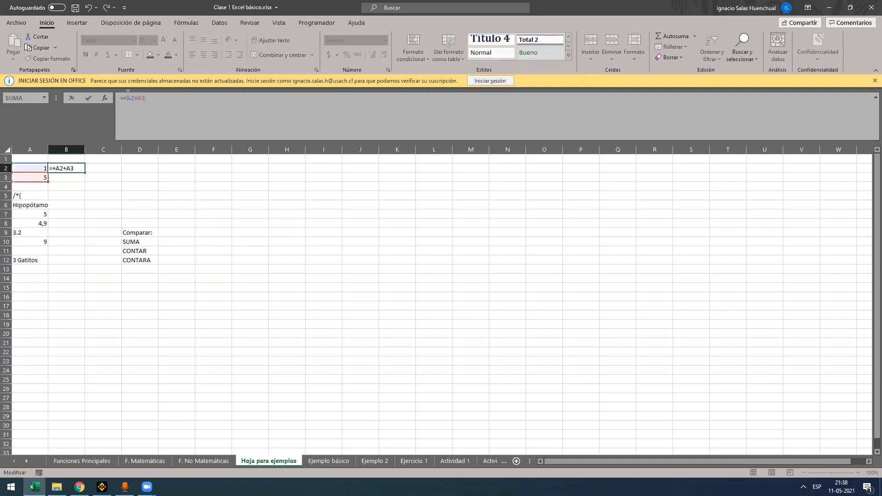
{"action": "left_click_drag", "start_coordinate": [128, 99], "coordinate": [154, 99]}
{"action": "left_click", "coordinate": [153, 100]}
{"action": "key", "text": "Escape"}
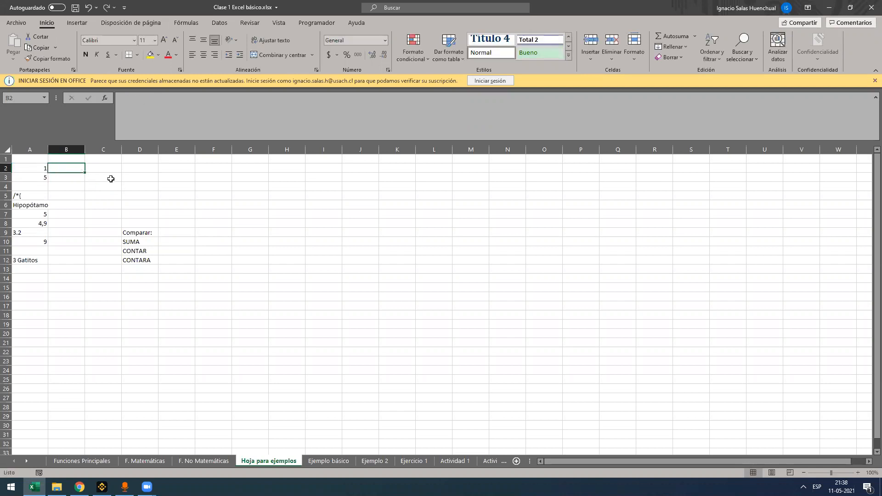
Enter the formula +SUMA(A2:A12) in E10 to add the values of column A
{"action": "left_click", "coordinate": [163, 241]}
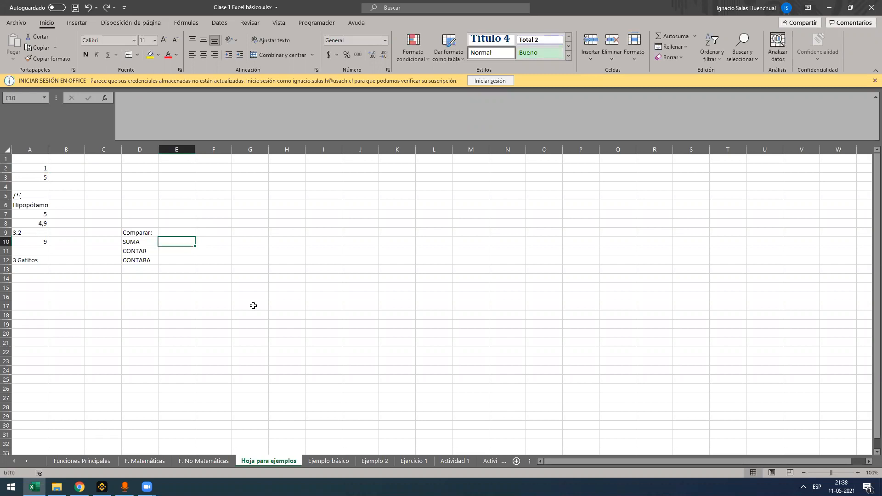
{"action": "type", "text": "="}
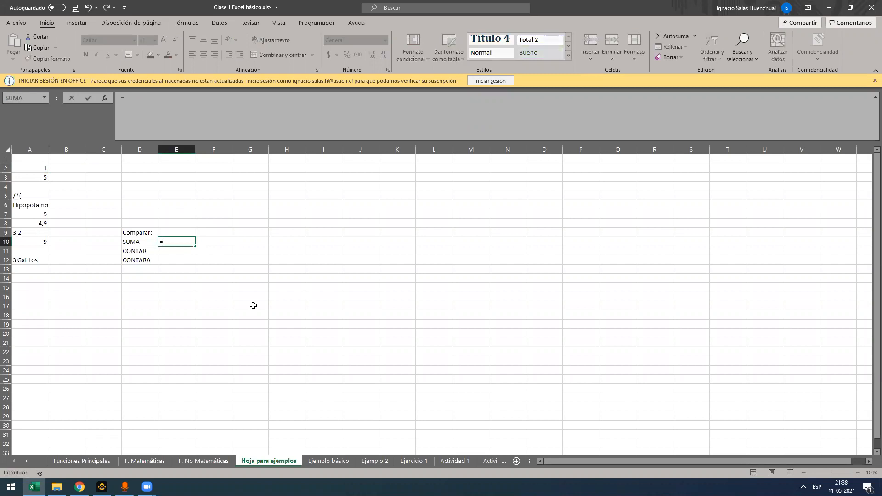
{"action": "type", "text": "con"}
{"action": "key", "text": "BackSpace"}
{"action": "key", "text": "BackSpace"}
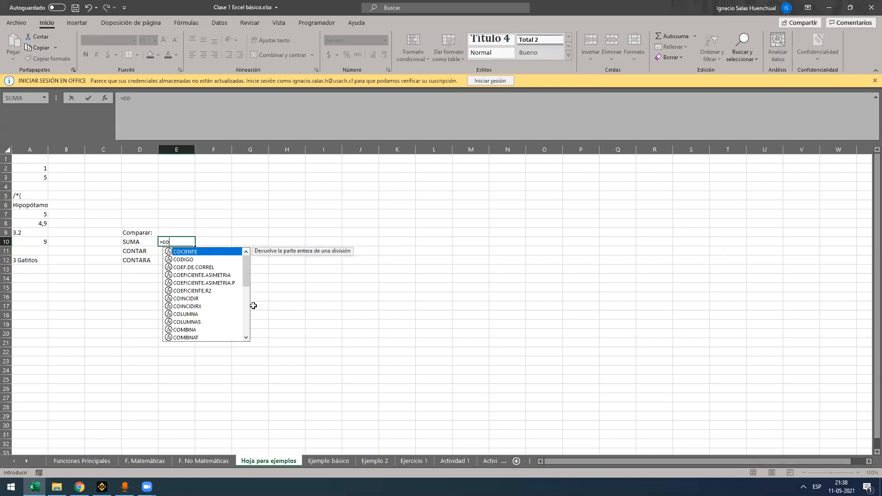
{"action": "key", "text": "BackSpace"}
{"action": "key", "text": "BackSpace"}
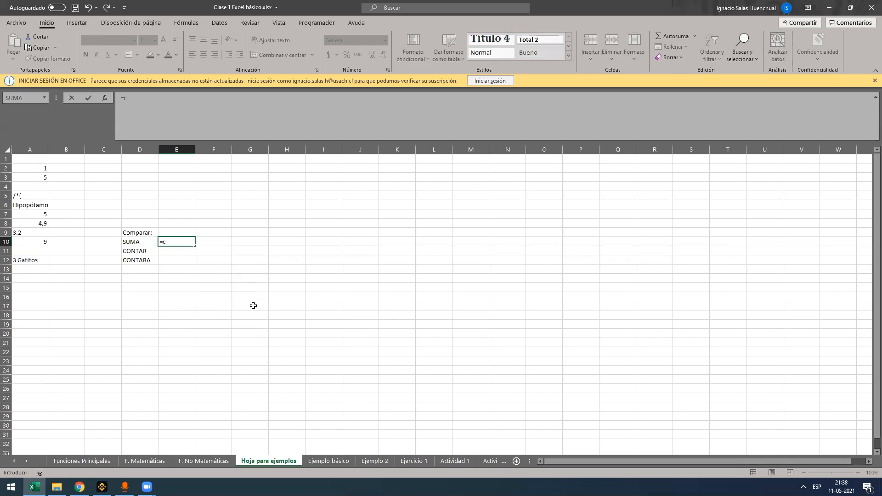
{"action": "type", "text": "+"}
{"action": "type", "text": "j"}
{"action": "key", "text": "BackSpace"}
{"action": "type", "text": "suma"}
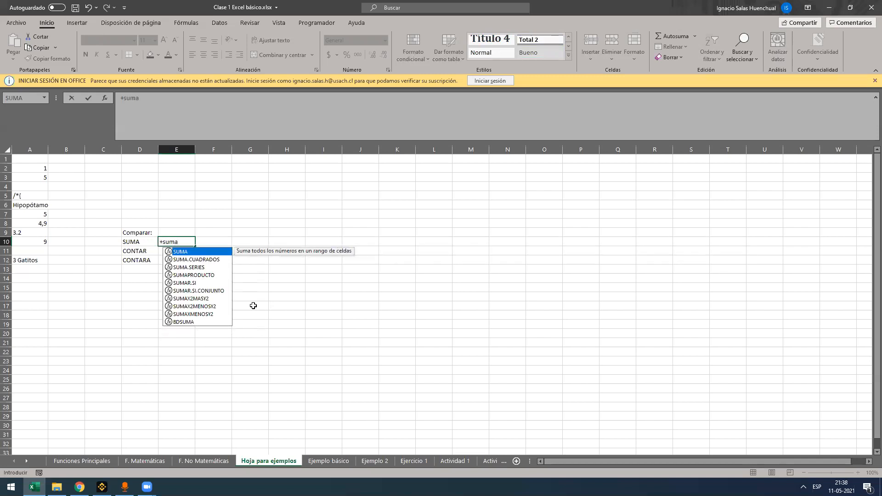
{"action": "key", "text": "Tab"}
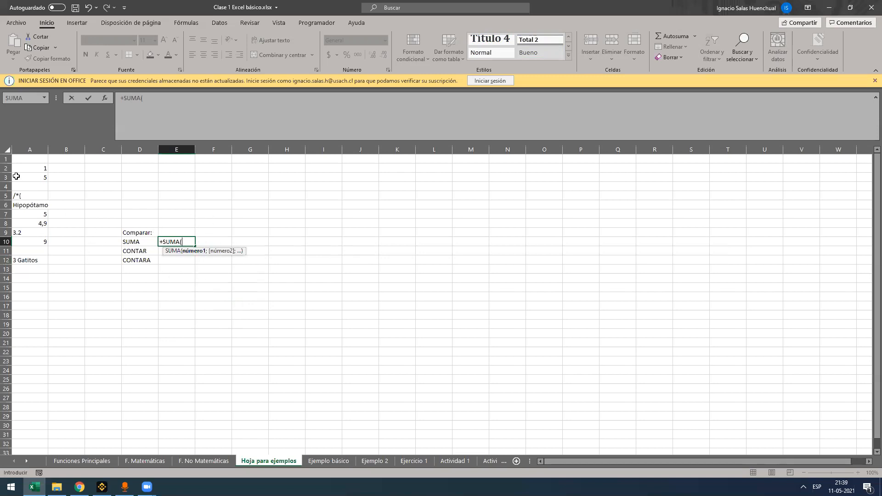
{"action": "left_click_drag", "start_coordinate": [37, 169], "coordinate": [34, 260]}
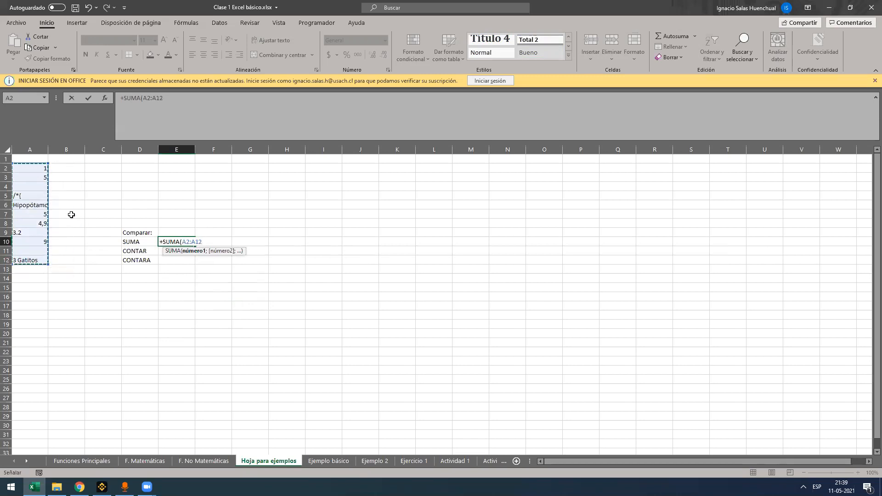
{"action": "type", "text": ")"}
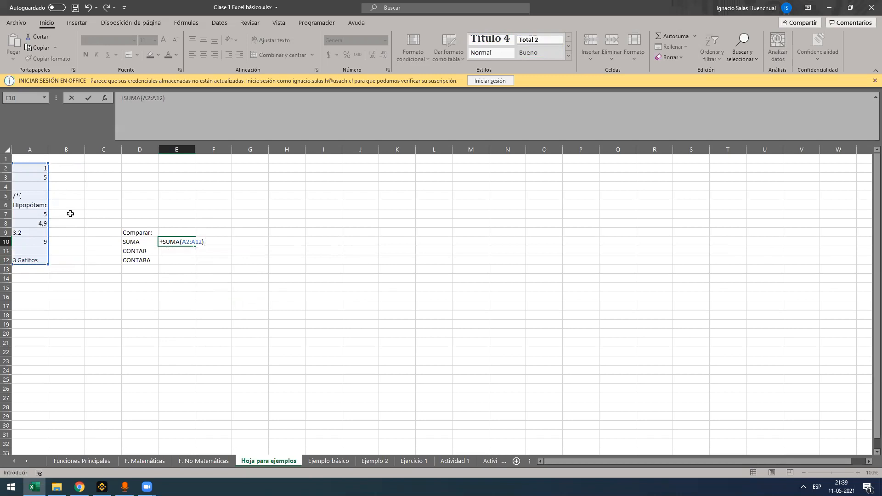
{"action": "key", "text": "ctrl+Return"}
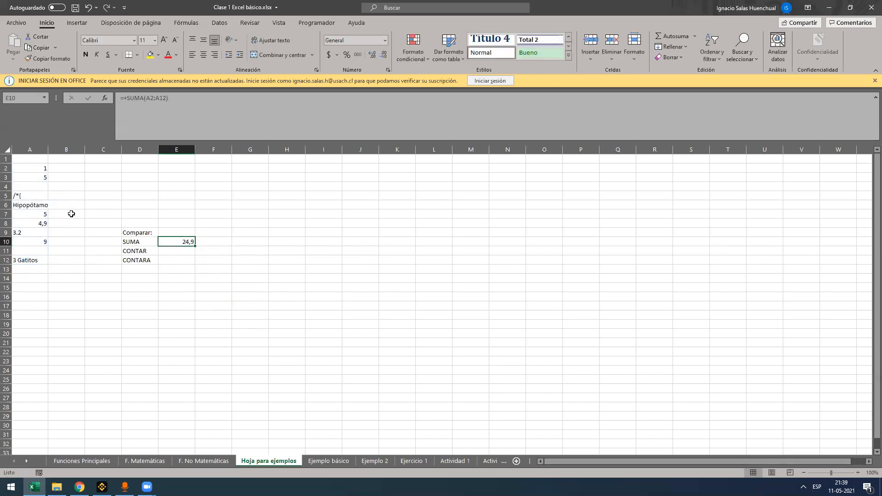
Review the range used by the SUMA formula in E10 and clear the cell
{"action": "left_click", "coordinate": [165, 119]}
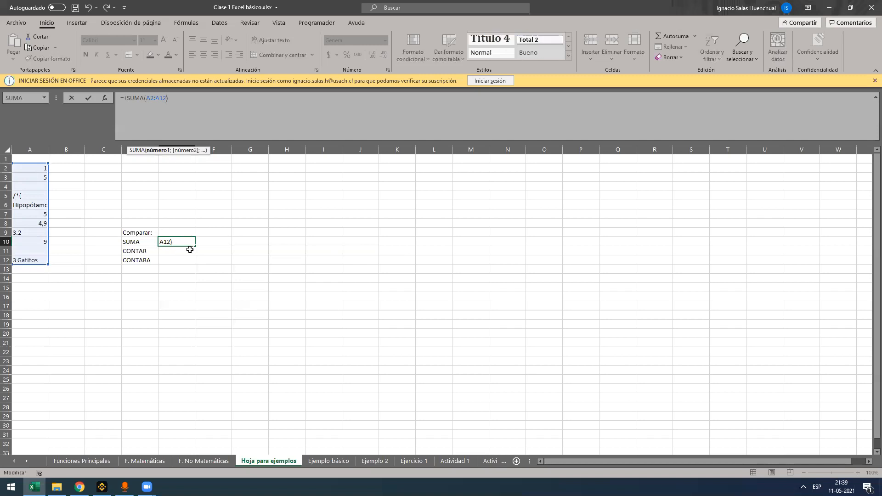
{"action": "key", "text": "ctrl+Return"}
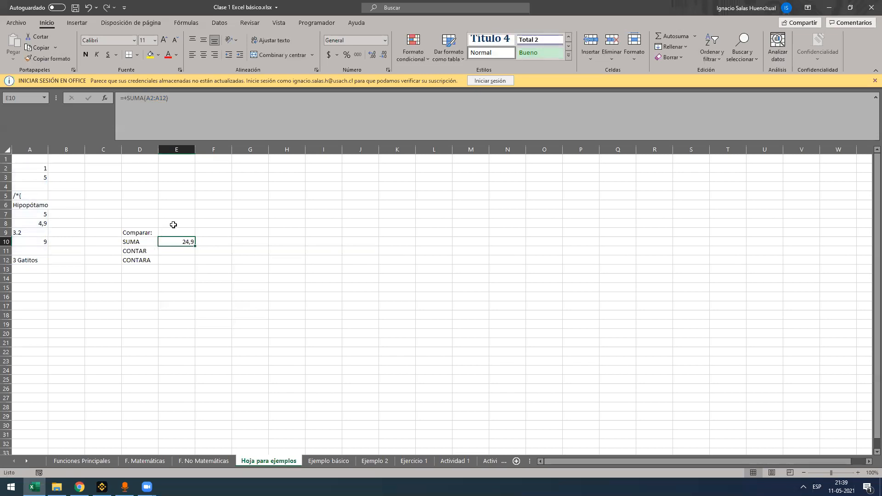
{"action": "key", "text": "Delete"}
{"action": "key", "text": "Up"}
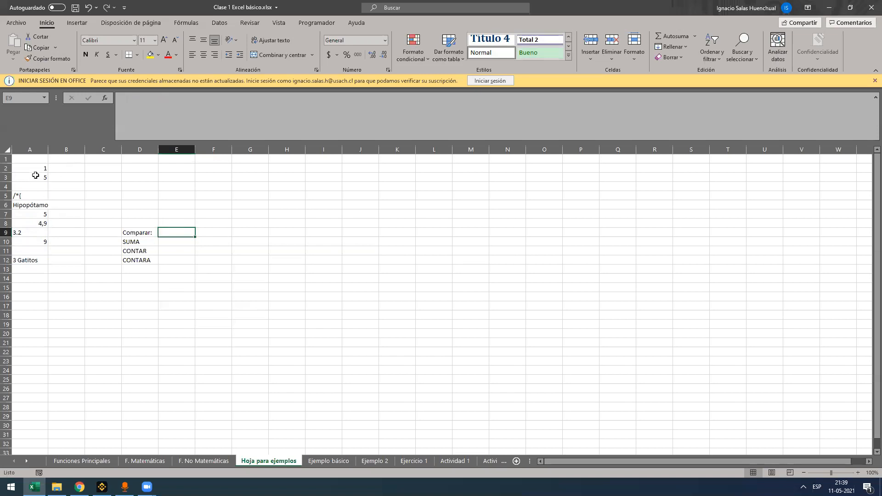
Enter the text no in cell B3, next to the 5 in column A
{"action": "left_click", "coordinate": [65, 177]}
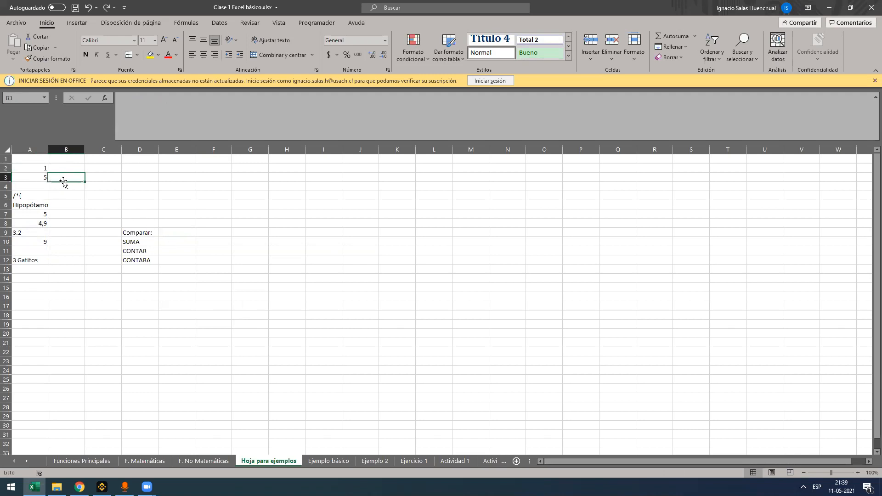
{"action": "type", "text": "no"}
{"action": "key", "text": "Tab"}
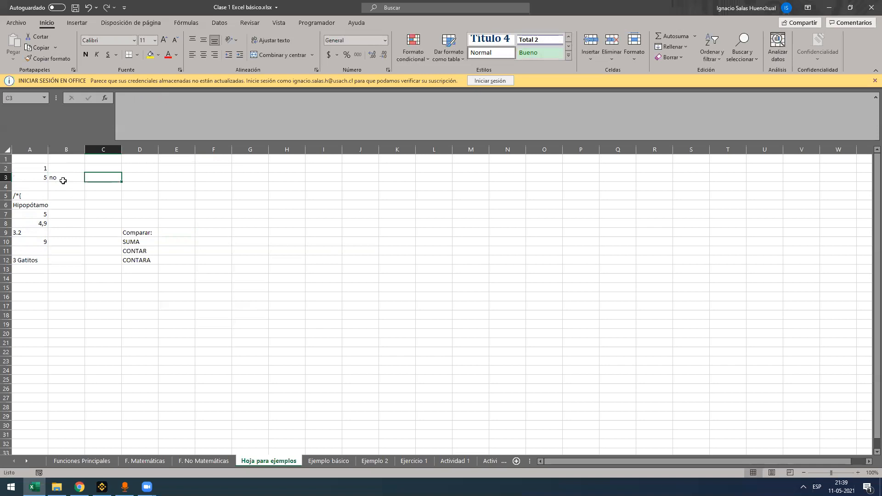
{"action": "left_click", "coordinate": [175, 238]}
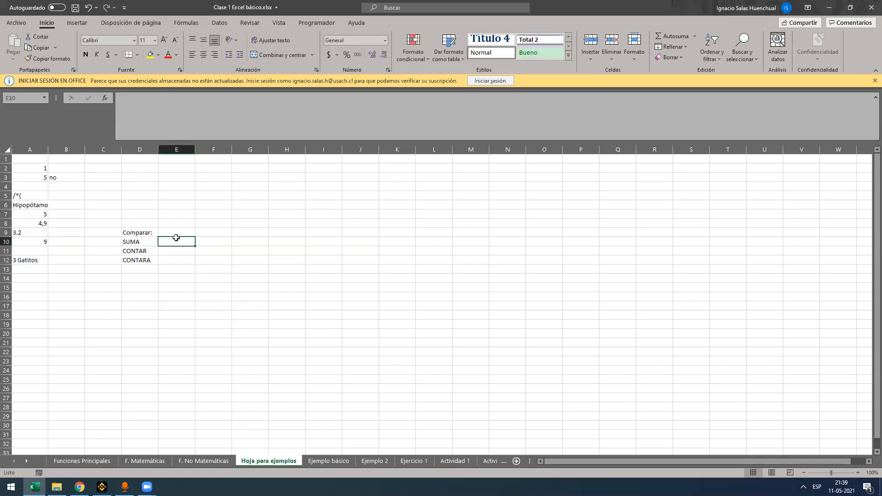
Replace the text in B3 with the number 12
{"action": "left_click", "coordinate": [69, 177]}
{"action": "type", "text": "1"}
{"action": "key", "text": "Return"}
{"action": "left_click", "coordinate": [76, 178]}
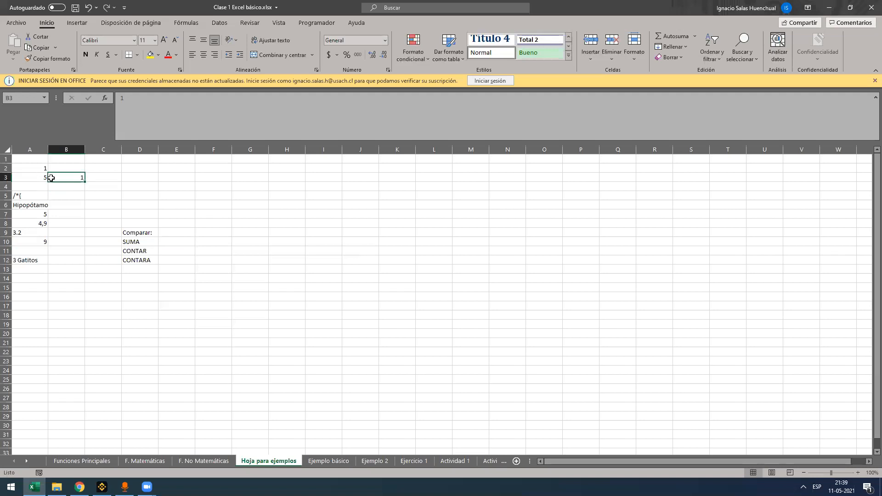
{"action": "type", "text": "12"}
{"action": "key", "text": "Return"}
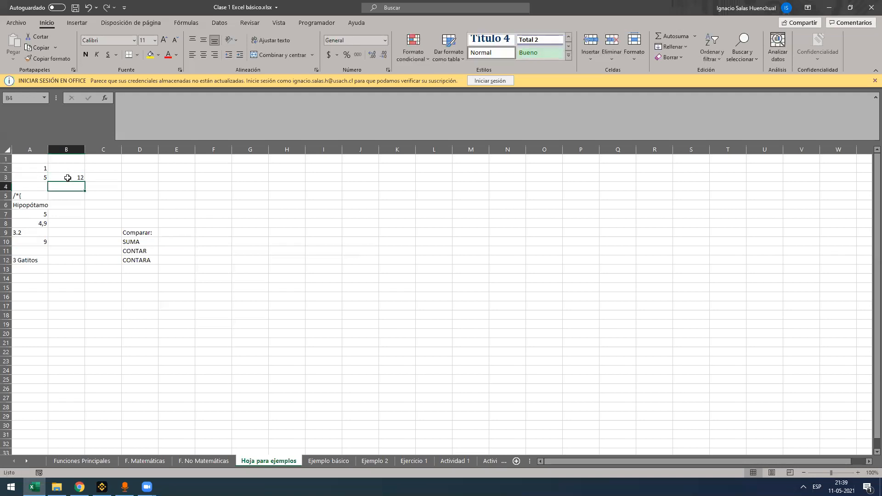
Enter the formula +A3+B3 in E10 to add the two numbers in row 3
{"action": "left_click", "coordinate": [163, 241]}
{"action": "type", "text": "+"}
{"action": "left_click", "coordinate": [43, 177]}
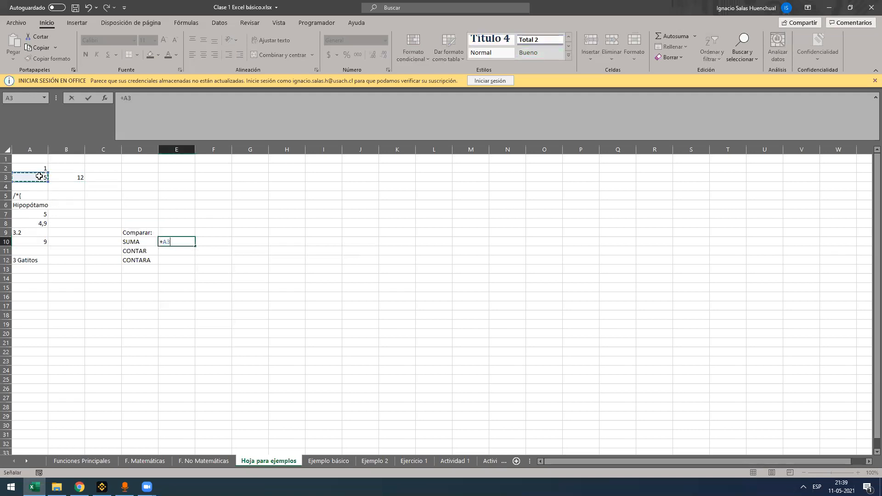
{"action": "type", "text": "+"}
{"action": "left_click", "coordinate": [73, 177]}
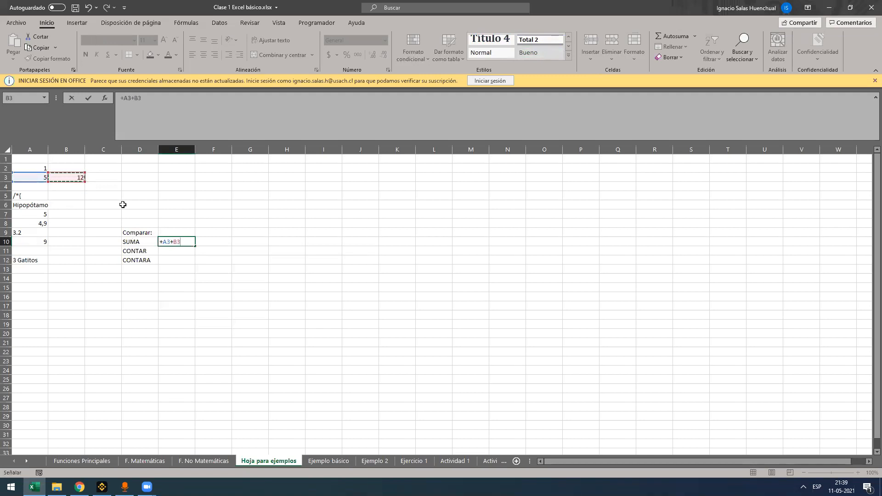
{"action": "key", "text": "Return"}
{"action": "left_click", "coordinate": [186, 240]}
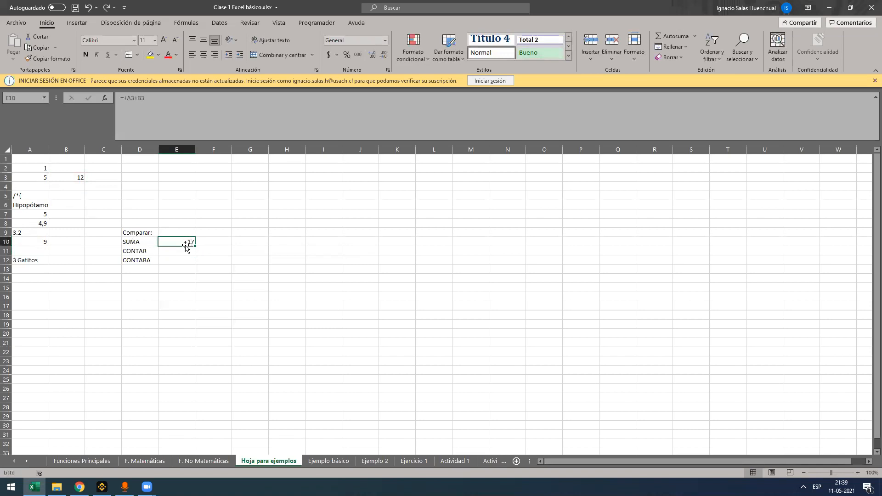
Replace the number in B3 with the text na
{"action": "left_click", "coordinate": [78, 178]}
{"action": "type", "text": "na"}
{"action": "key", "text": "Return"}
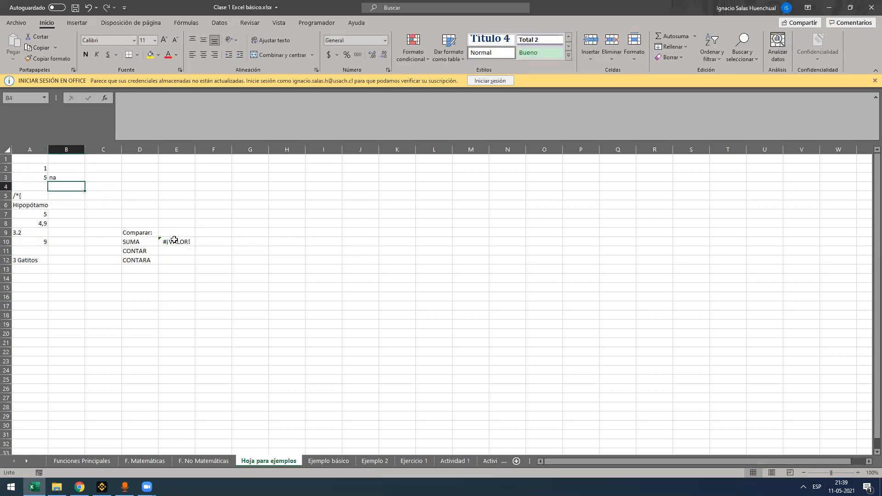
Check how E10's addition formula handles the text in B3 and inspect its cell references
{"action": "left_click", "coordinate": [174, 239]}
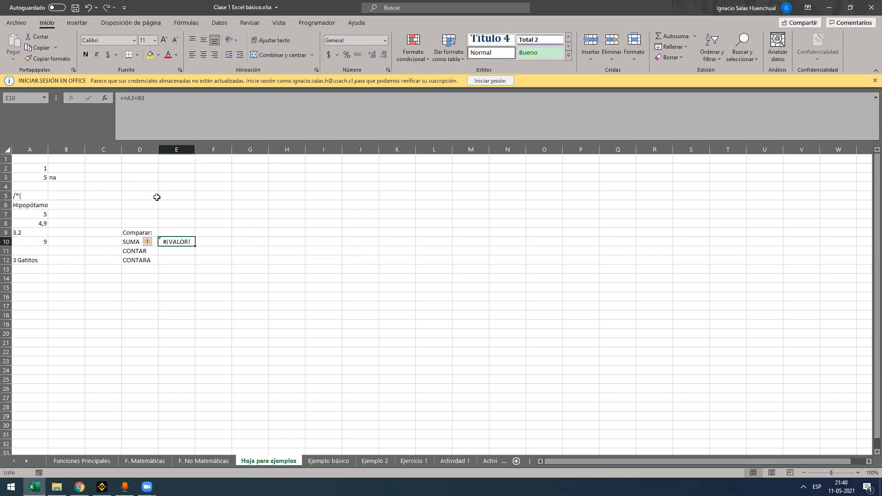
{"action": "left_click_drag", "start_coordinate": [134, 98], "coordinate": [116, 95]}
{"action": "left_click", "coordinate": [132, 98]}
{"action": "left_click", "coordinate": [153, 98]}
{"action": "left_click", "coordinate": [155, 104]}
{"action": "key", "text": "Escape"}
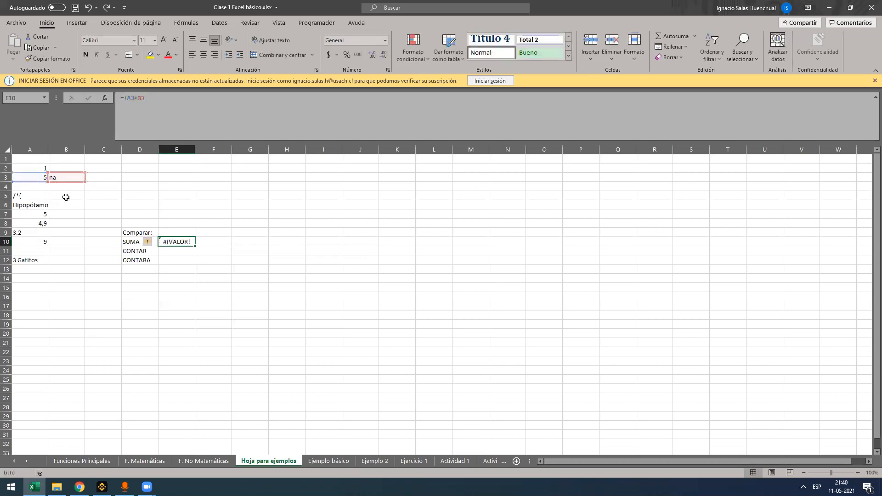
Replace E10's addition with the formula =SUMA(A3:B3) and check its result
{"action": "type", "text": "=SUMA("}
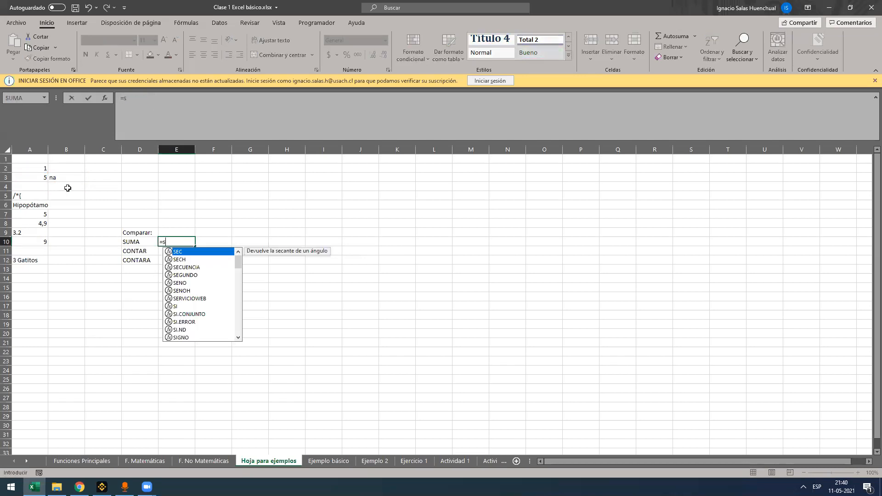
{"action": "mouse_move", "coordinate": [55, 174]}
{"action": "left_mouse_down"}
{"action": "mouse_move", "coordinate": [39, 171]}
{"action": "mouse_move", "coordinate": [54, 178]}
{"action": "left_mouse_up"}
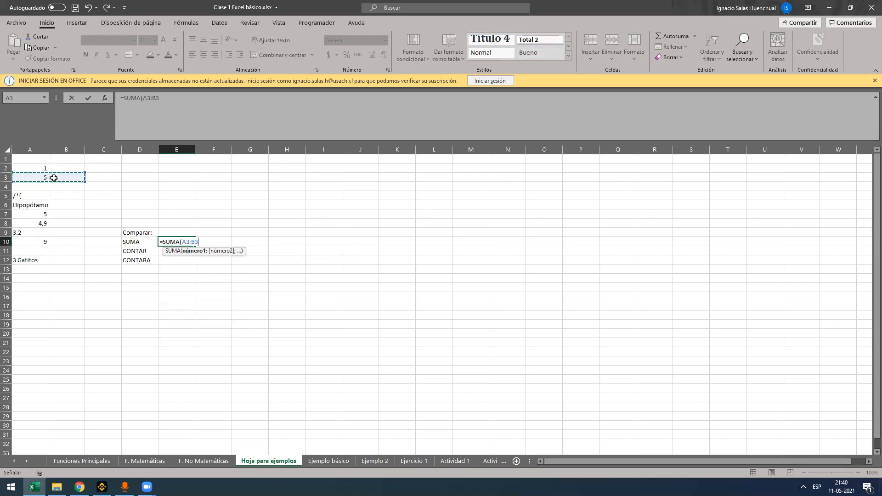
{"action": "type", "text": ")"}
{"action": "key", "text": "Return"}
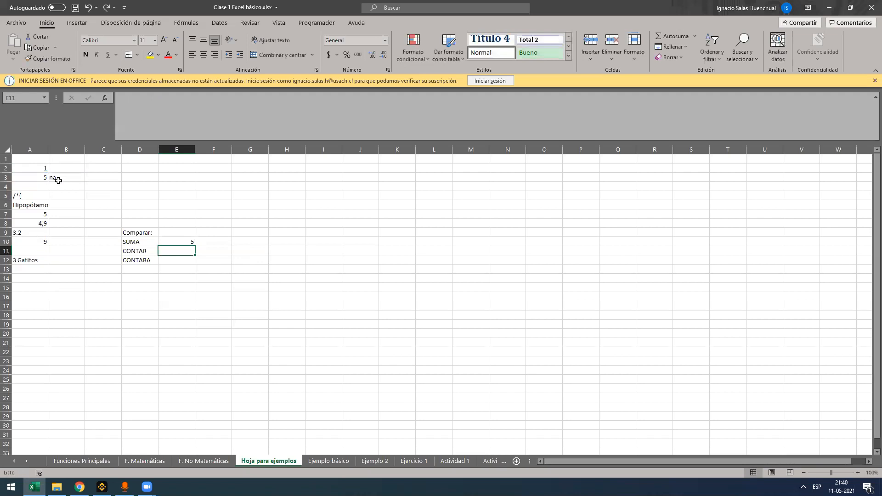
{"action": "left_click", "coordinate": [167, 242]}
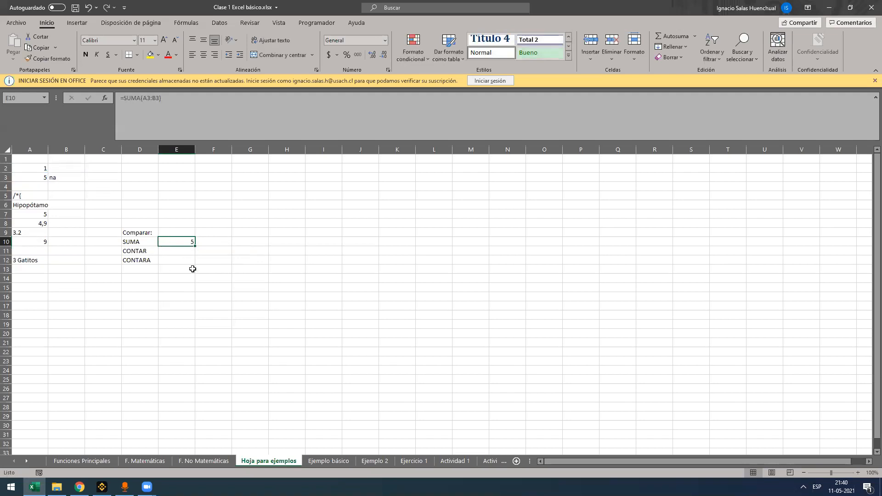
Clear E10 and enter the formula =SUMA(A2:A12) to sum the values of column A
{"action": "key", "text": "Delete"}
{"action": "type", "text": "=suma"}
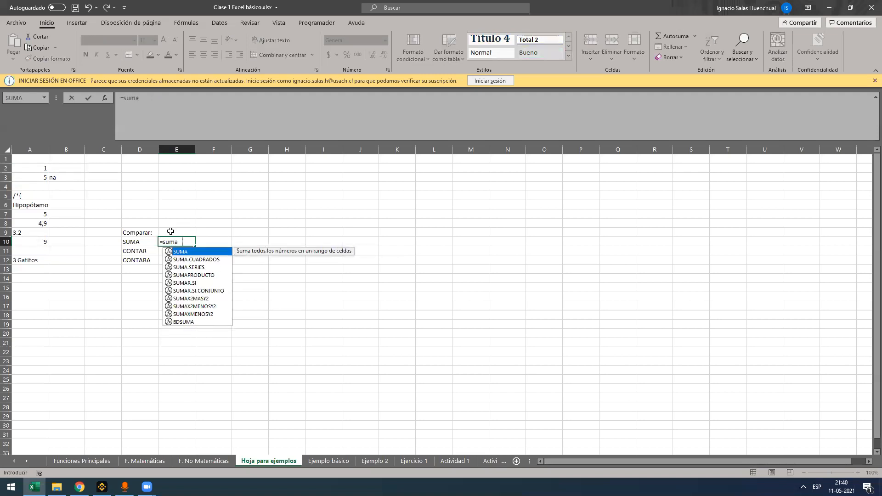
{"action": "key", "text": "Tab"}
{"action": "left_click_drag", "start_coordinate": [37, 169], "coordinate": [30, 256]}
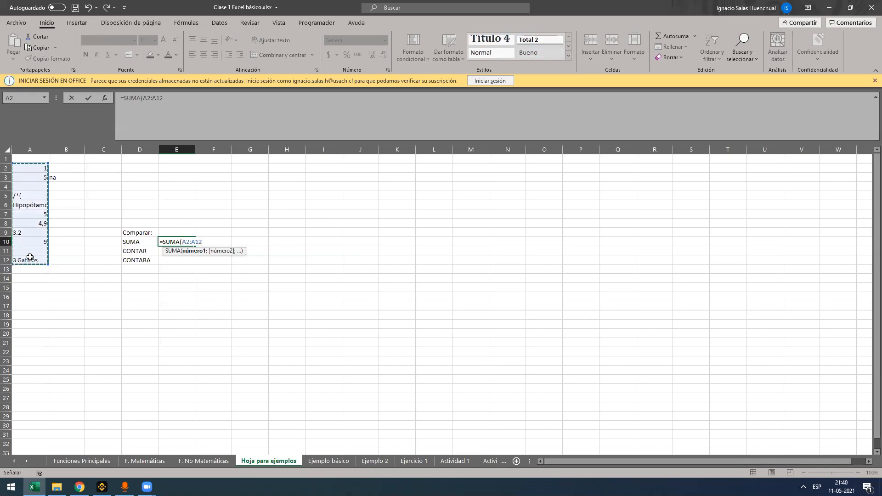
{"action": "key", "text": "Return"}
Enter the formula =+CONTAR(A2:A10) in E11 to count column A's numeric cells, and compare it with the selected range
{"action": "type", "text": "+"}
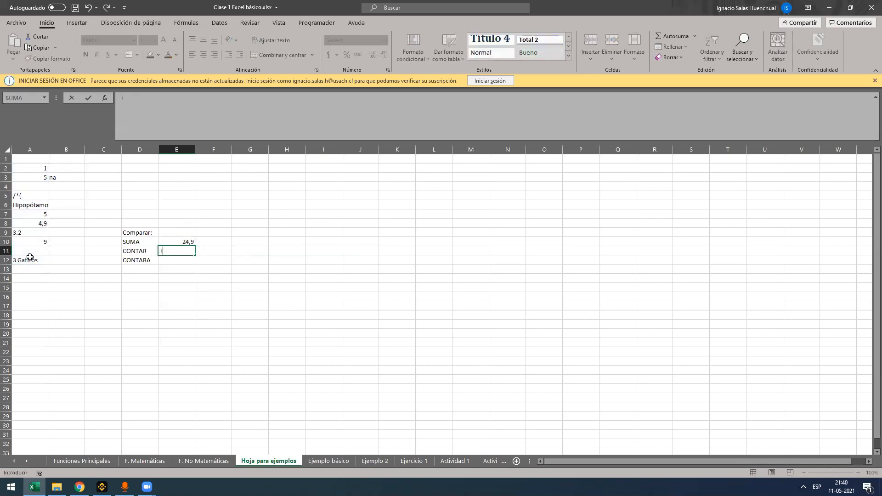
{"action": "type", "text": "con"}
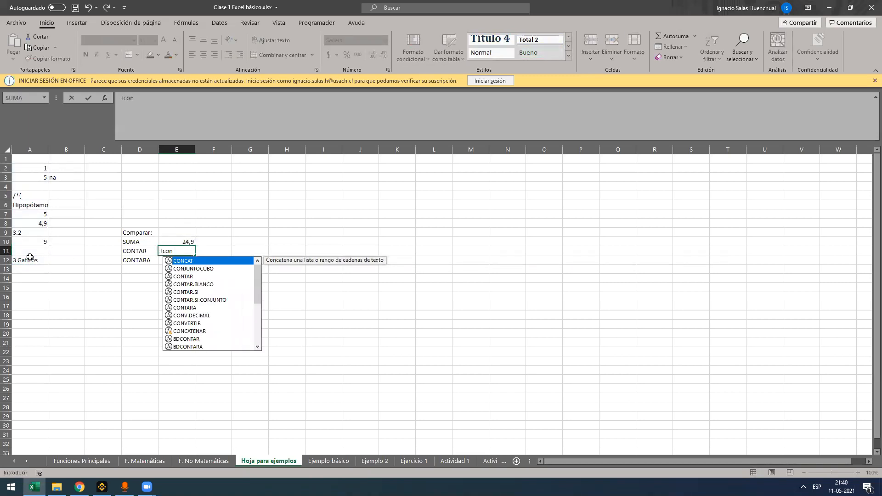
{"action": "type", "text": "tar"}
{"action": "key", "text": "Tab"}
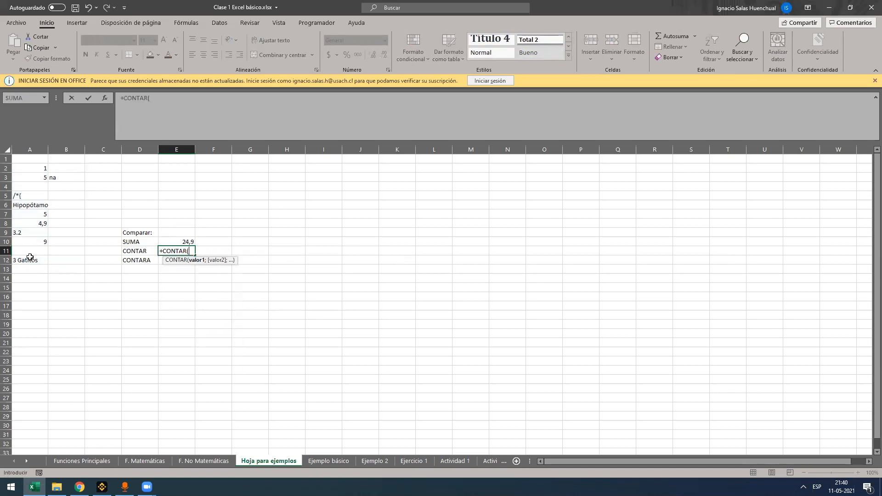
{"action": "key", "text": "BackSpace"}
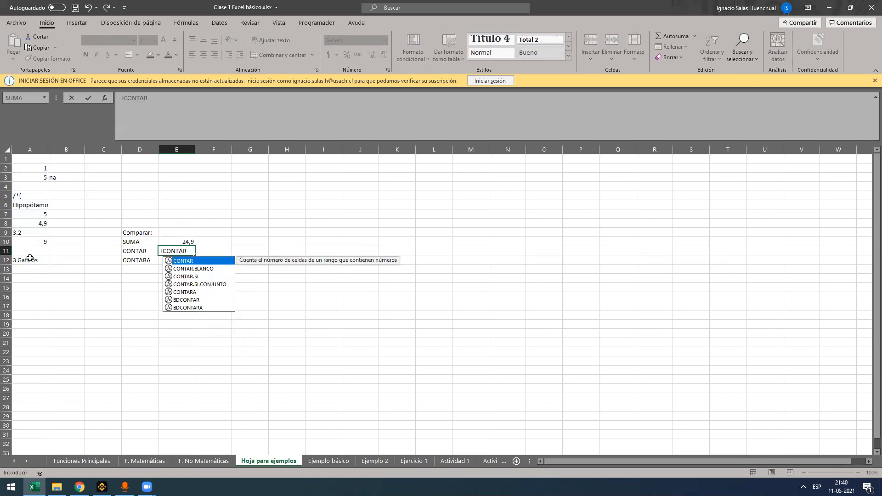
{"action": "type", "text": "("}
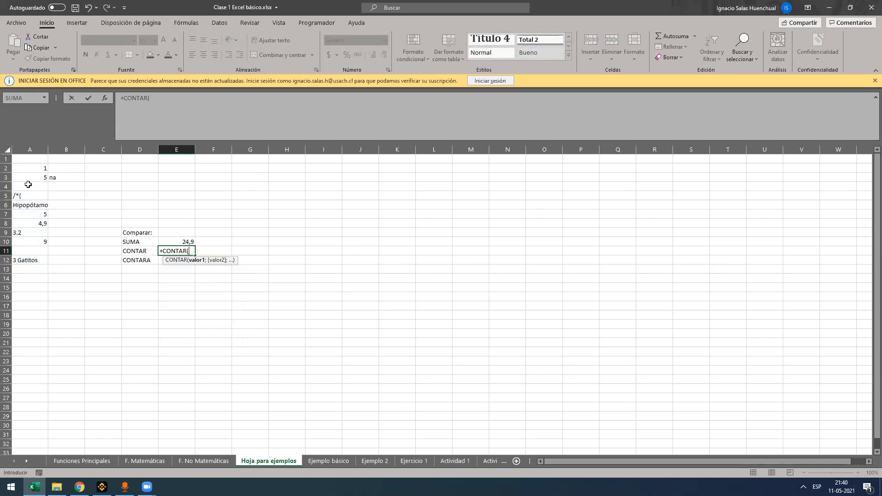
{"action": "left_click_drag", "start_coordinate": [37, 169], "coordinate": [27, 238]}
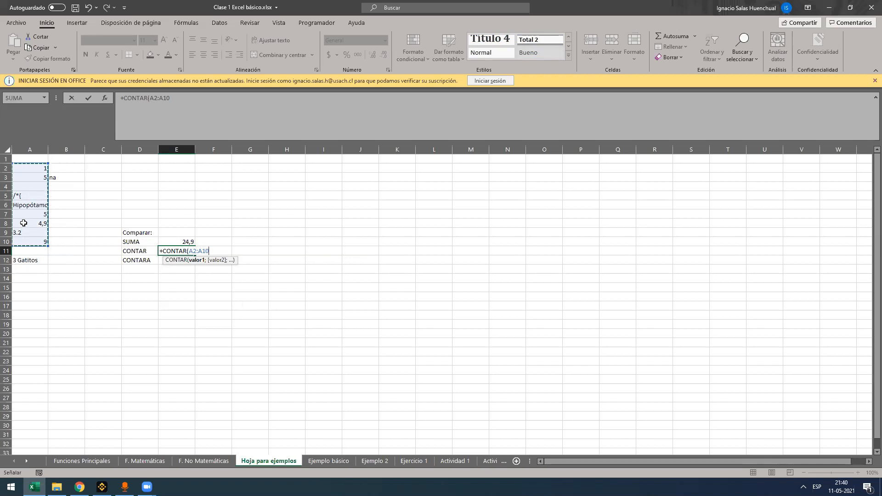
{"action": "key", "text": "Return"}
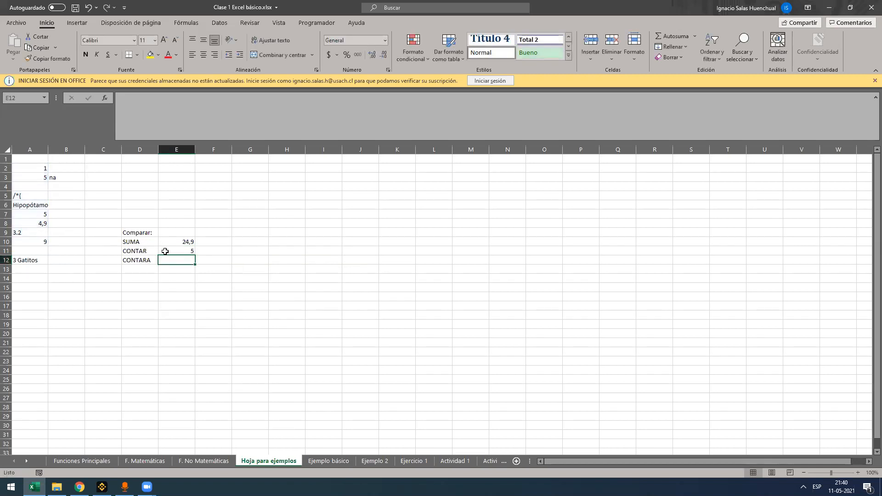
{"action": "mouse_move", "coordinate": [40, 233]}
{"action": "left_mouse_down"}
{"action": "mouse_move", "coordinate": [40, 152]}
{"action": "mouse_move", "coordinate": [32, 170]}
{"action": "mouse_move", "coordinate": [32, 240]}
{"action": "left_mouse_up"}
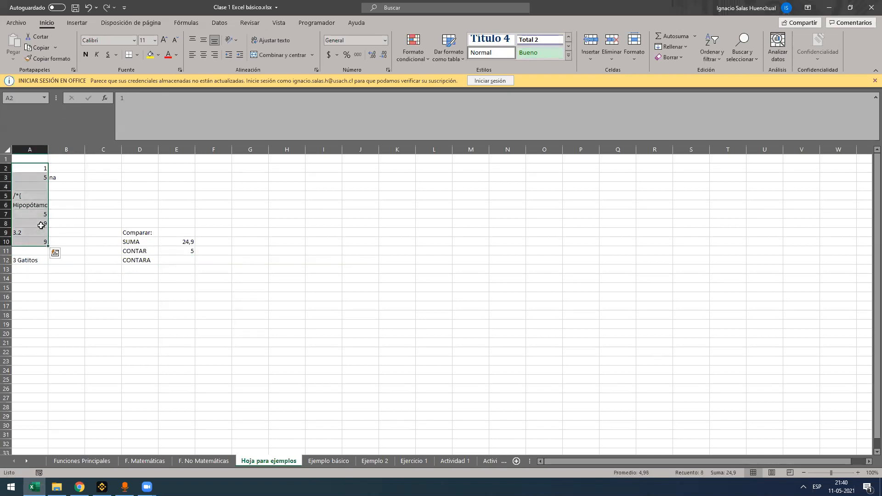
Enter the formula =CONTARA(A2:A12) in E12 to count the non-empty cells, and compare it with the selected range
{"action": "left_click", "coordinate": [172, 260]}
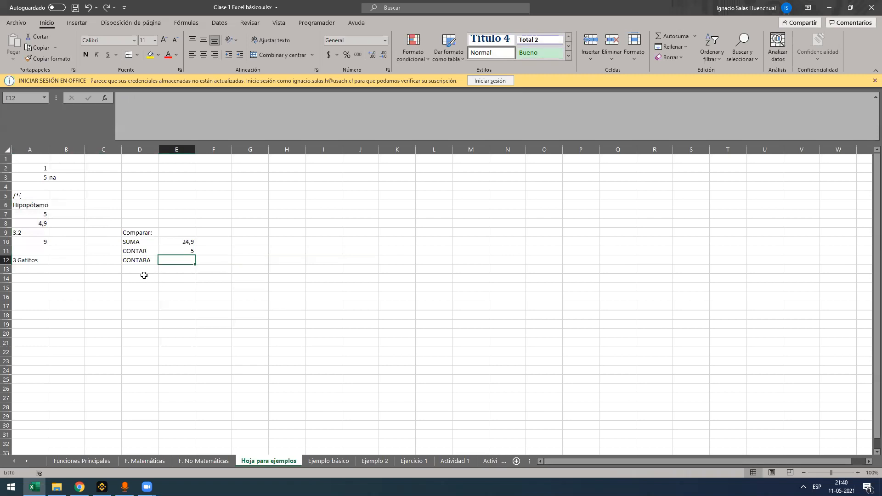
{"action": "type", "text": "="}
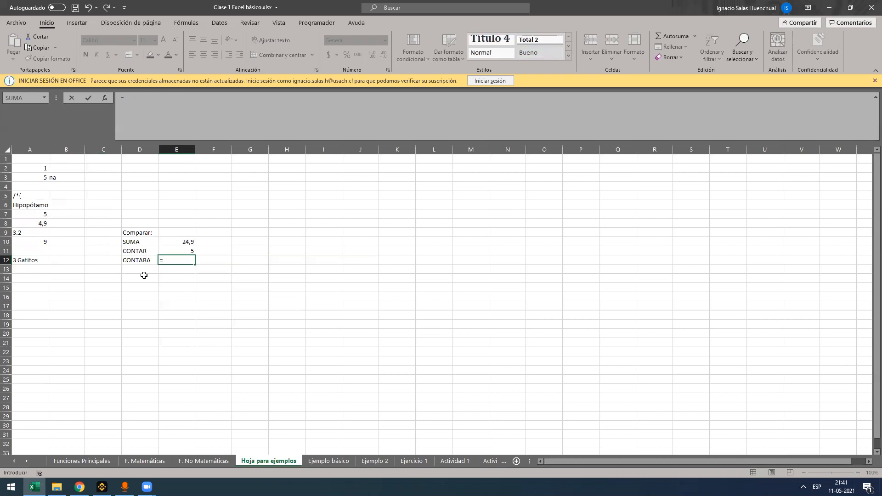
{"action": "type", "text": "contara"}
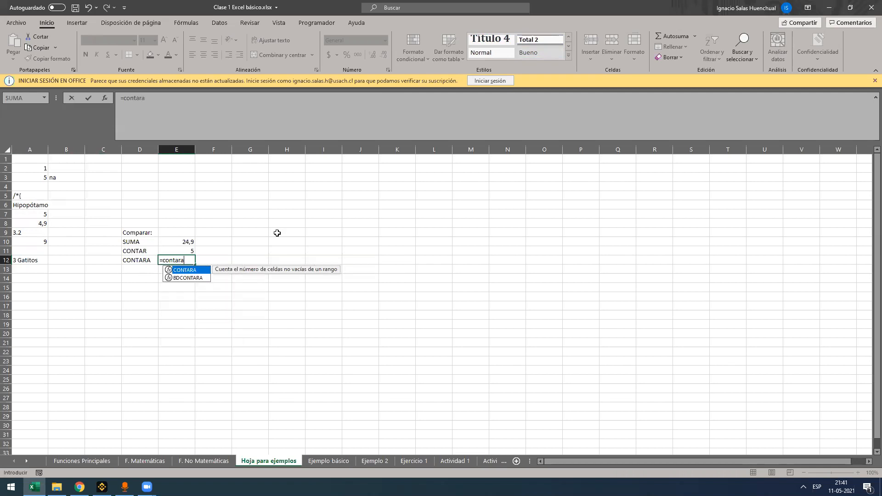
{"action": "key", "text": "Tab"}
{"action": "left_click_drag", "start_coordinate": [33, 168], "coordinate": [24, 256]}
{"action": "key", "text": "ctrl+Return"}
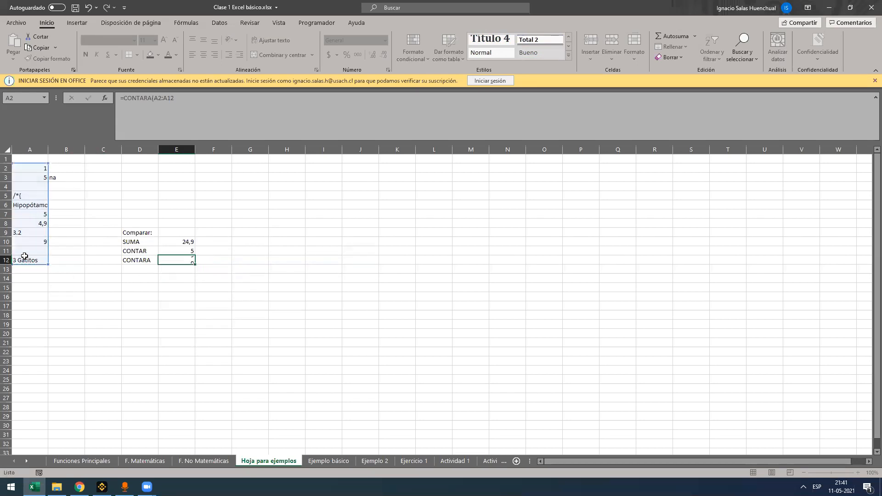
{"action": "left_click_drag", "start_coordinate": [37, 169], "coordinate": [34, 257]}
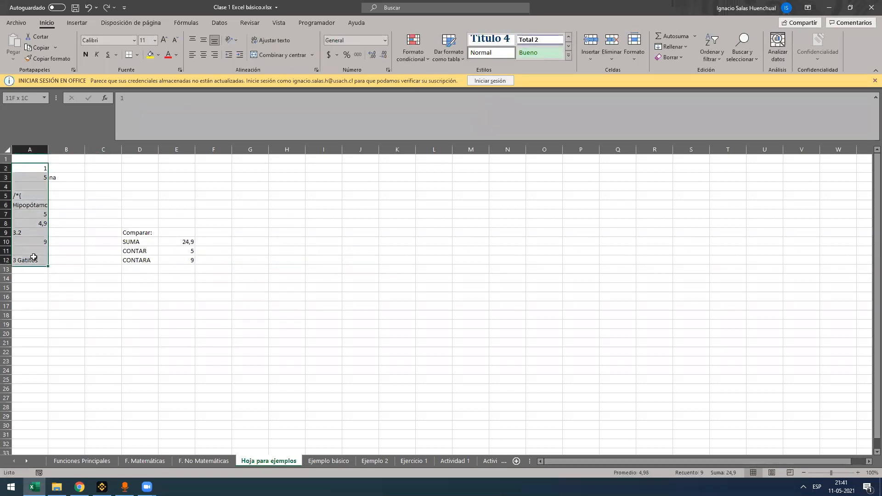
Extend the range of E11's CONTAR formula to A2:A12 and check the corrected formula
{"action": "left_click", "coordinate": [169, 250]}
{"action": "left_click", "coordinate": [170, 98]}
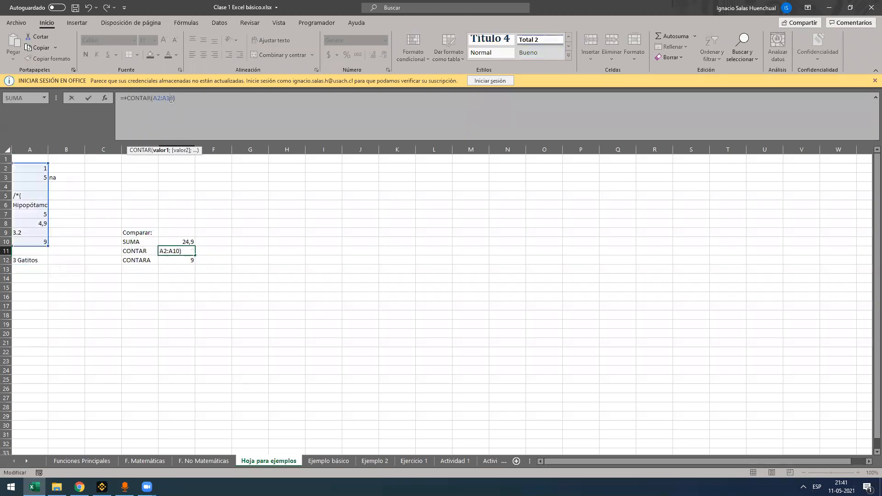
{"action": "type", "text": "2"}
{"action": "key", "text": "Return"}
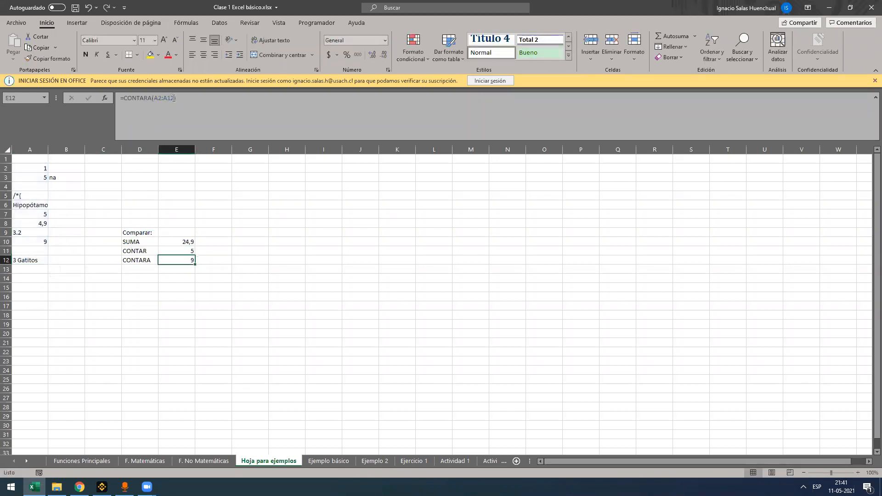
{"action": "left_click", "coordinate": [184, 251]}
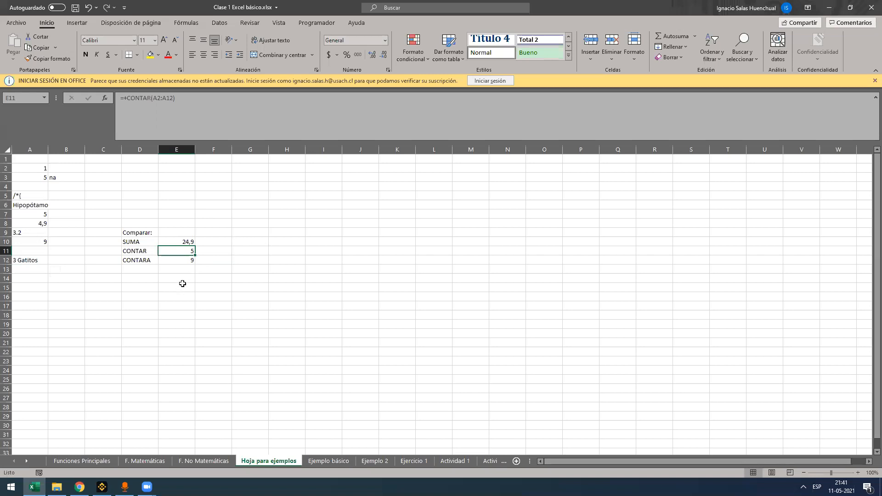
Switch to the Ejemplo básico sheet and clear the calculated values under Comision $, Suplemento $ and Suma Comisiones
{"action": "left_click", "coordinate": [327, 461]}
{"action": "left_click", "coordinate": [253, 305]}
{"action": "left_click", "coordinate": [197, 232]}
{"action": "left_click", "coordinate": [219, 193]}
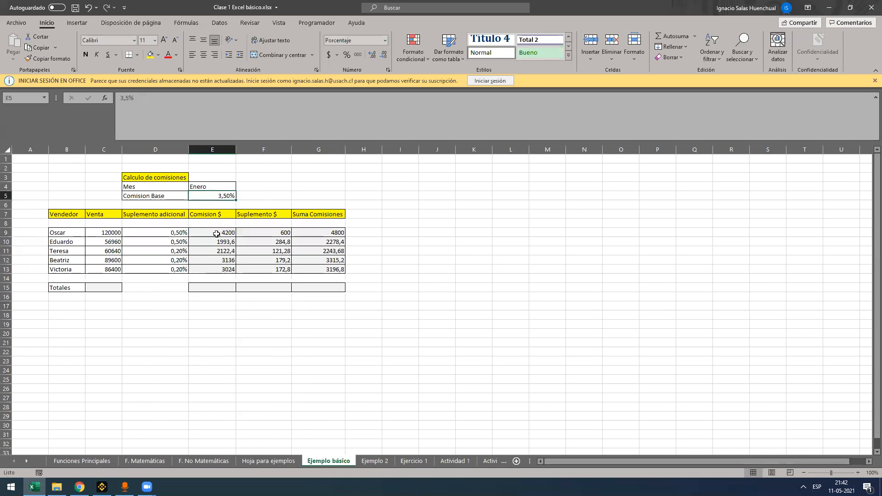
{"action": "left_click_drag", "start_coordinate": [216, 232], "coordinate": [343, 283]}
{"action": "key", "text": "Delete"}
{"action": "left_click", "coordinate": [340, 304]}
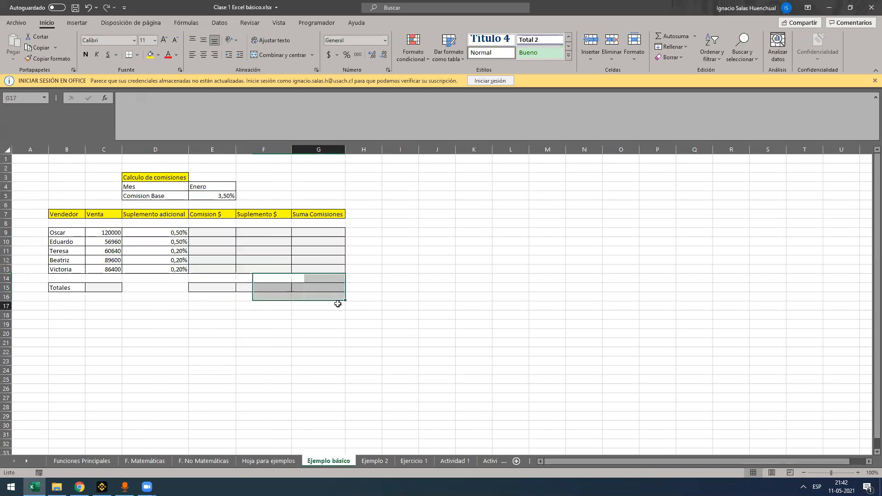
Review the commission table's sellers, sales, additional supplements and base commission, and the headings of the three empty result columns
{"action": "left_click", "coordinate": [223, 234]}
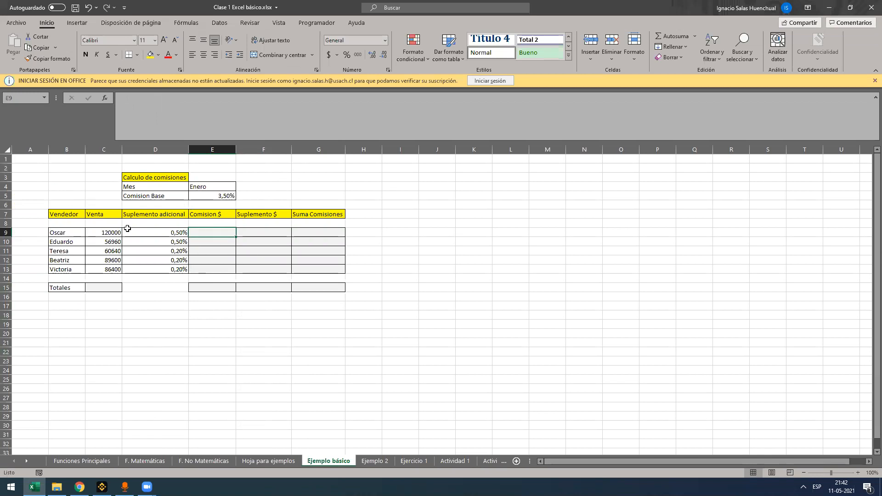
{"action": "left_click_drag", "start_coordinate": [67, 234], "coordinate": [67, 270]}
{"action": "left_click_drag", "start_coordinate": [102, 233], "coordinate": [103, 268]}
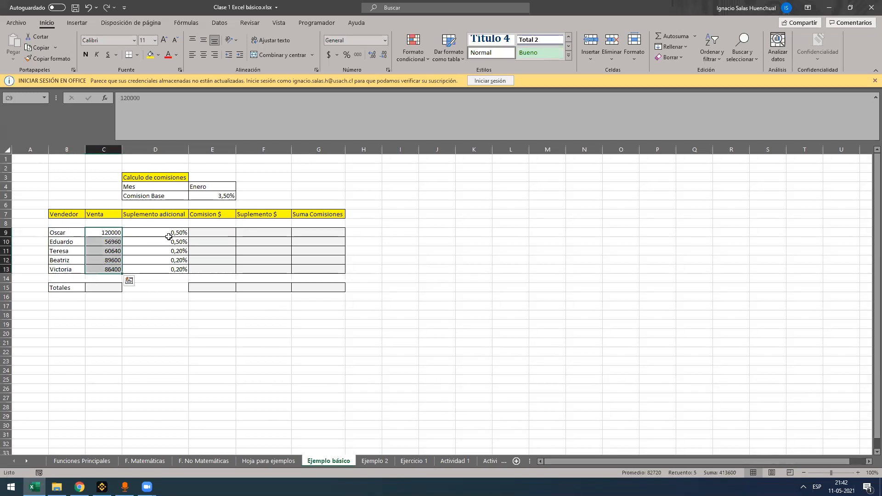
{"action": "left_click_drag", "start_coordinate": [173, 232], "coordinate": [169, 265]}
{"action": "left_click_drag", "start_coordinate": [217, 195], "coordinate": [153, 195]}
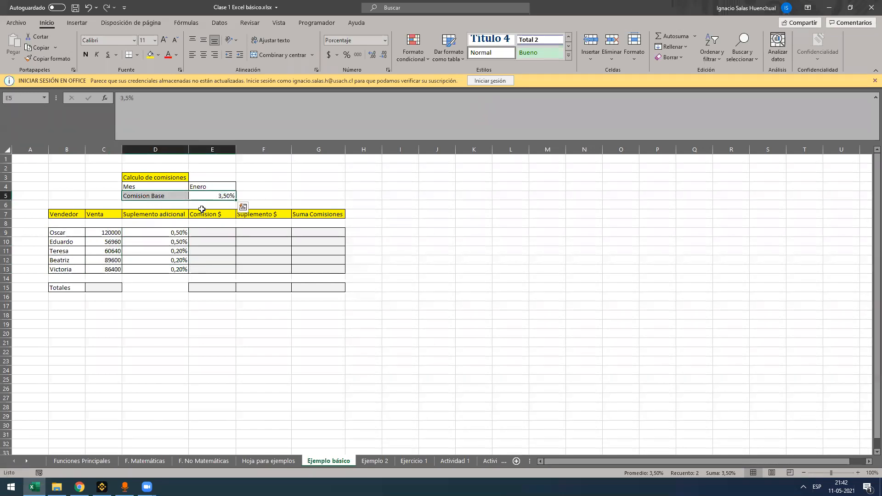
{"action": "left_click", "coordinate": [202, 207]}
{"action": "left_click_drag", "start_coordinate": [203, 214], "coordinate": [314, 218]}
{"action": "left_click", "coordinate": [213, 224]}
{"action": "left_click", "coordinate": [213, 214]}
{"action": "left_click", "coordinate": [263, 216]}
{"action": "left_click", "coordinate": [313, 208]}
{"action": "left_click", "coordinate": [313, 214]}
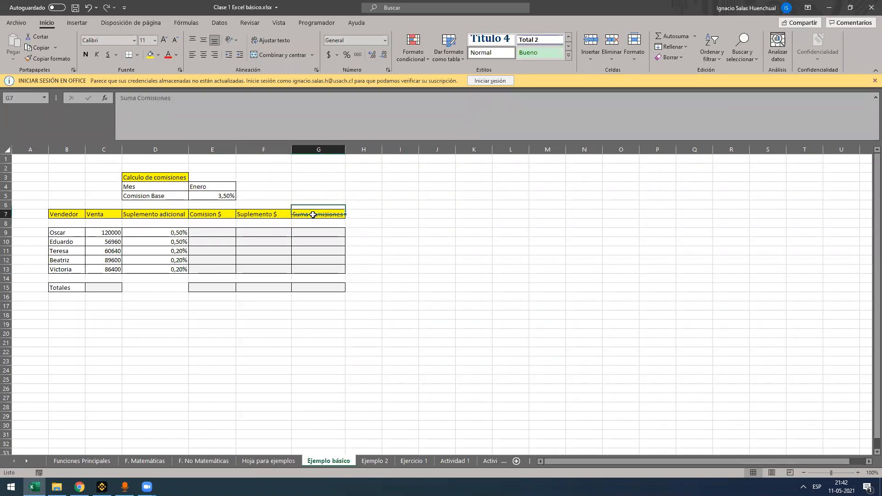
Calculate the first seller's commission in E9 with =C9*E5 and fill the formula down to E13
{"action": "left_click", "coordinate": [202, 232]}
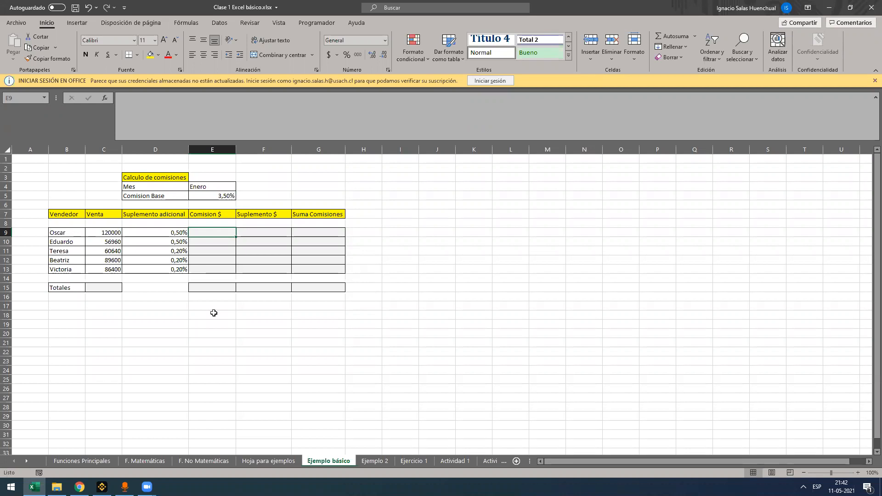
{"action": "type", "text": "="}
{"action": "left_click", "coordinate": [112, 230]}
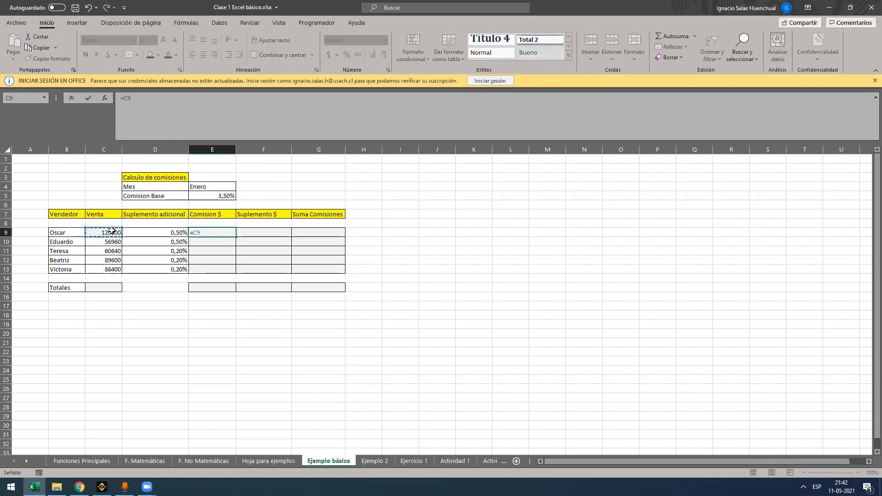
{"action": "type", "text": "*"}
{"action": "left_click", "coordinate": [209, 197]}
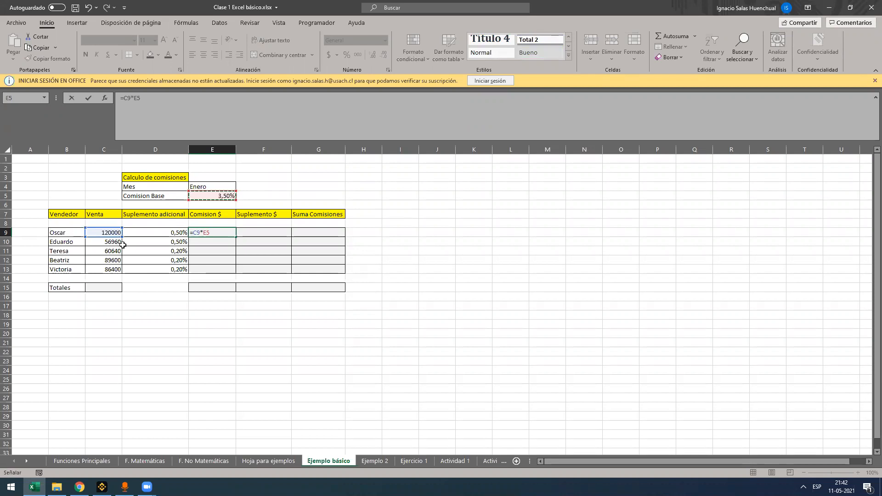
{"action": "left_click", "coordinate": [218, 232]}
{"action": "key", "text": "Return"}
{"action": "left_click", "coordinate": [220, 232]}
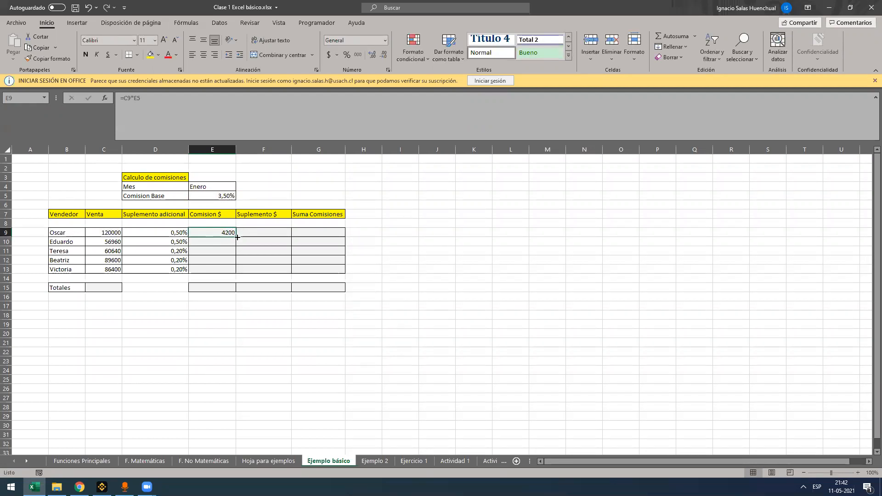
{"action": "left_click_drag", "start_coordinate": [237, 237], "coordinate": [237, 273]}
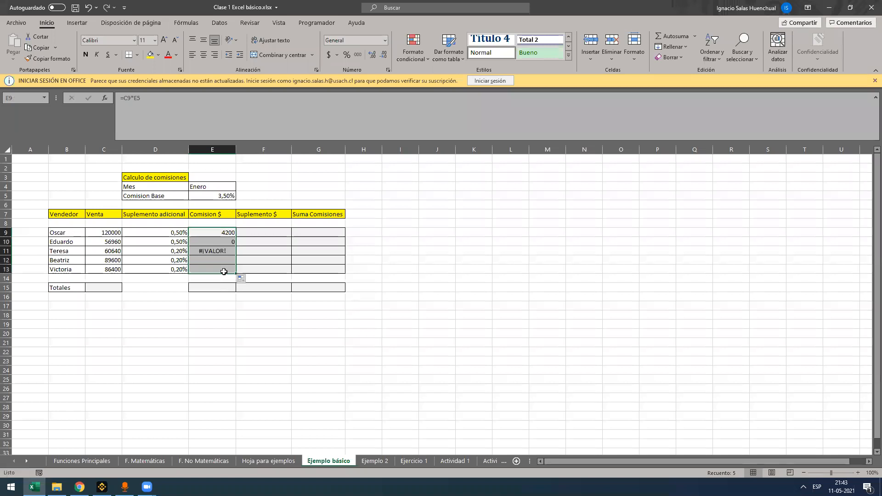
Examine the formulas and results copied into E10:E13 of the Comision $ column
{"action": "left_click", "coordinate": [215, 242]}
{"action": "left_click", "coordinate": [222, 249]}
{"action": "left_click", "coordinate": [222, 261]}
{"action": "left_click", "coordinate": [221, 268]}
{"action": "left_click", "coordinate": [223, 251]}
{"action": "left_click", "coordinate": [215, 261]}
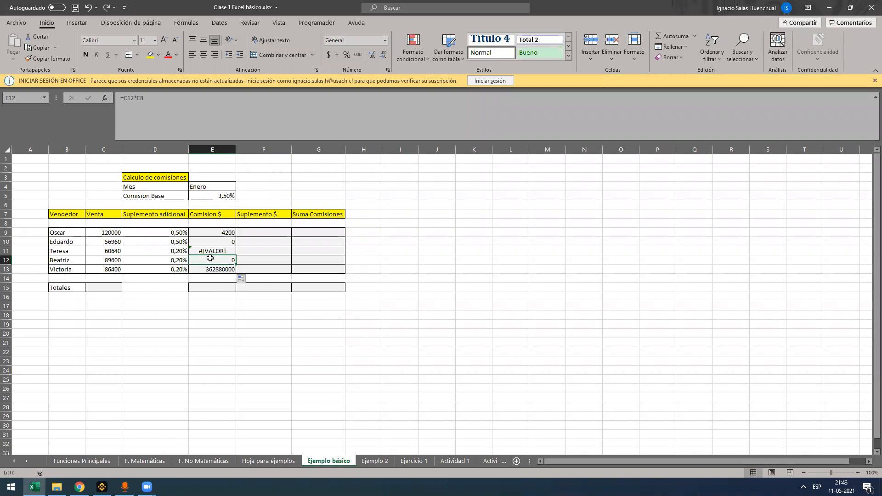
{"action": "left_click", "coordinate": [217, 269]}
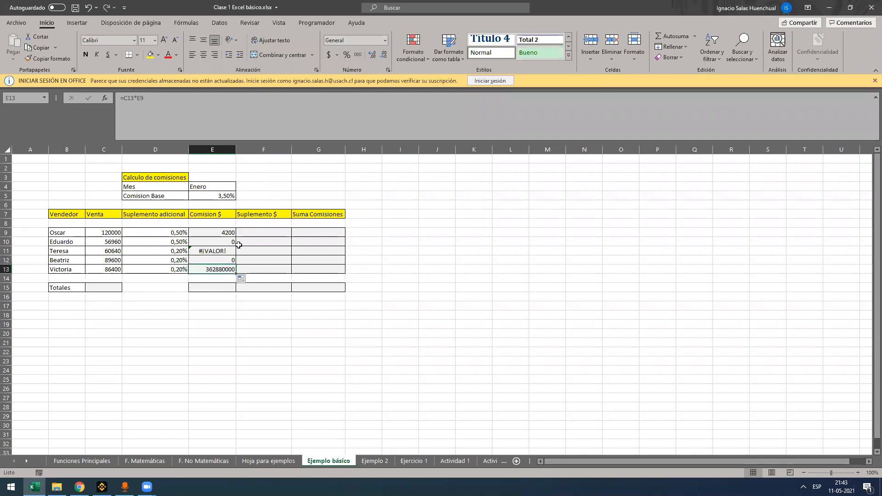
Check which cells the copied commission formulas in E11, E12 and E13 reference
{"action": "key", "text": "F2"}
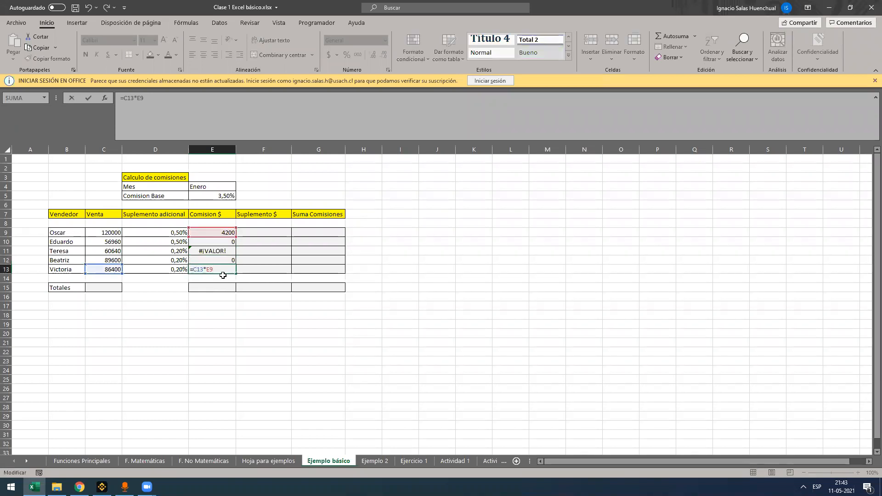
{"action": "key", "text": "Escape"}
{"action": "double_click", "coordinate": [218, 251]}
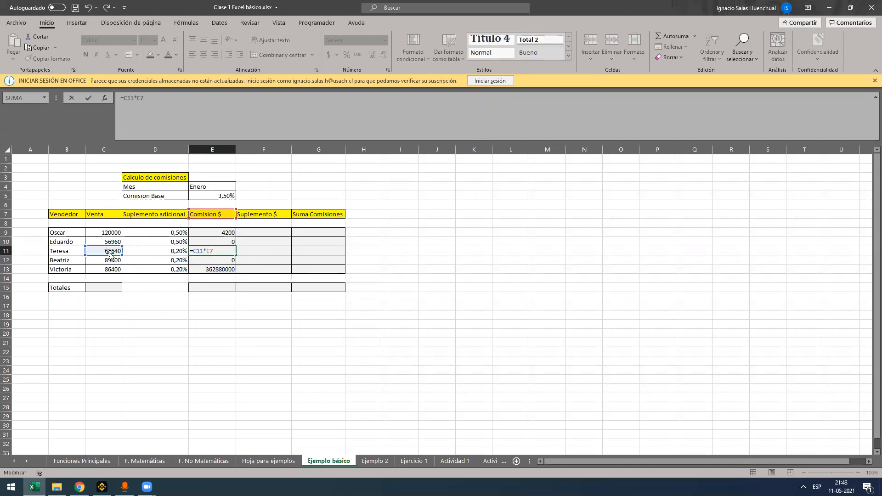
{"action": "key", "text": "Escape"}
{"action": "double_click", "coordinate": [212, 262]}
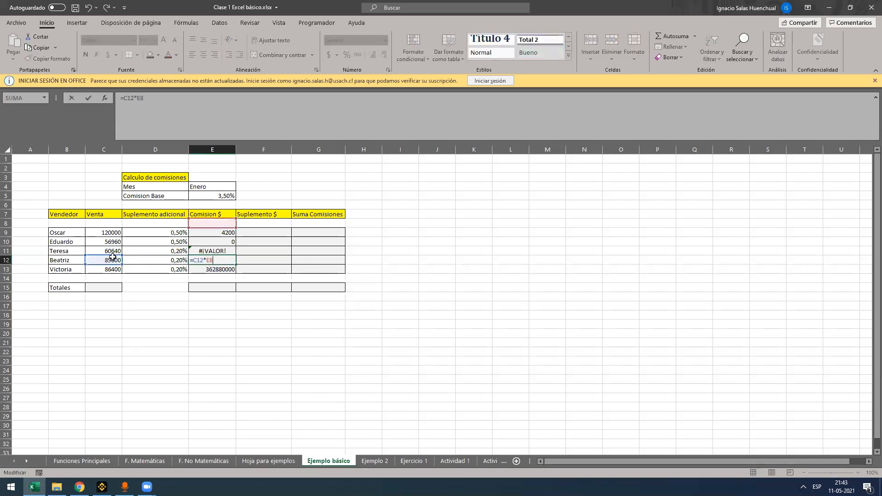
{"action": "key", "text": "Return"}
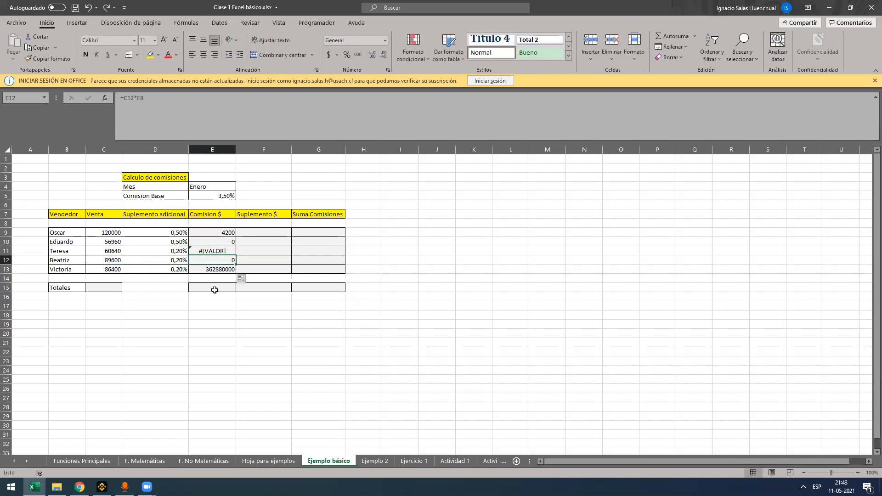
{"action": "left_click", "coordinate": [217, 241]}
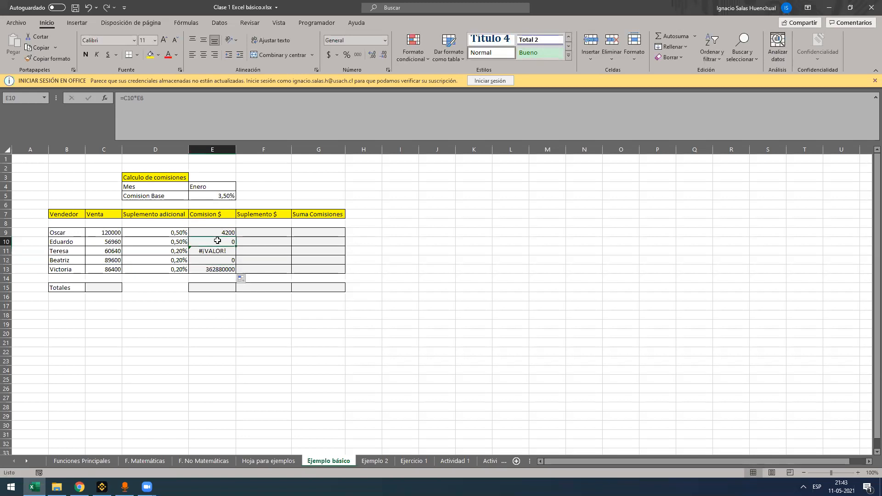
{"action": "double_click", "coordinate": [223, 269]}
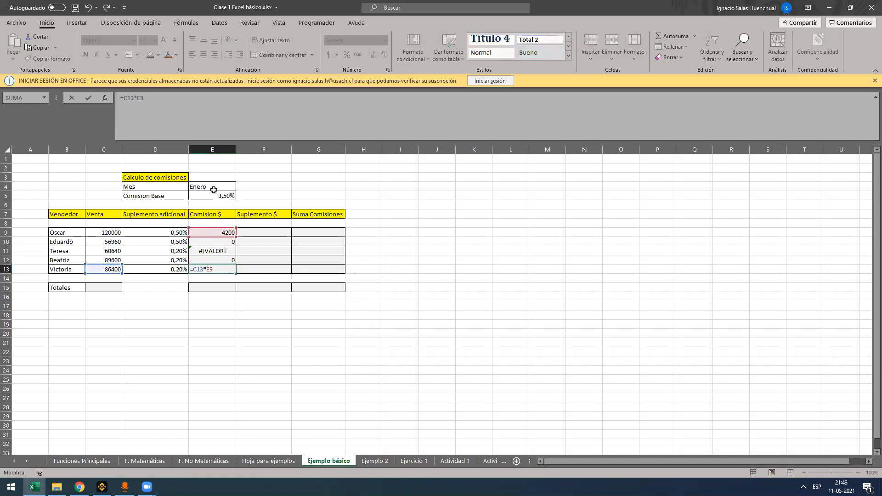
{"action": "key", "text": "Escape"}
{"action": "key", "text": "F2"}
{"action": "key", "text": "Return"}
Review the sales in C9:C13, the base commission in E5, the additional supplements, and the formulas in E9 and E10
{"action": "left_click_drag", "start_coordinate": [110, 231], "coordinate": [108, 272]}
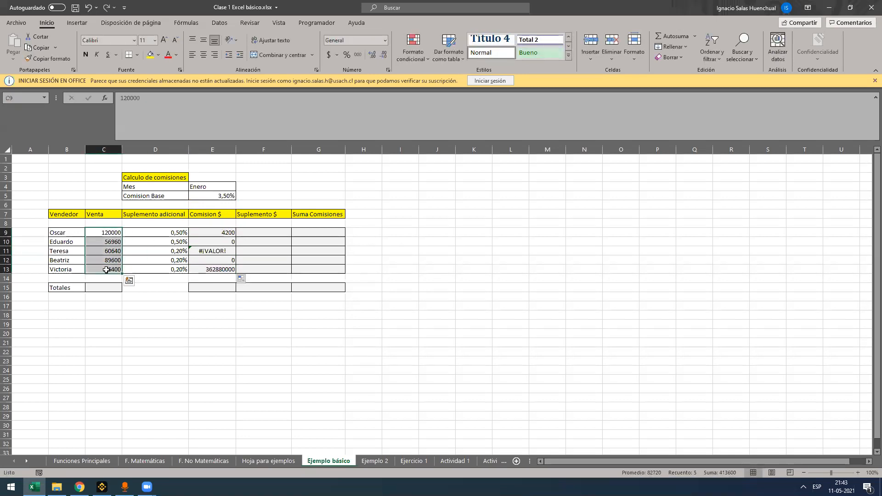
{"action": "left_click", "coordinate": [218, 197]}
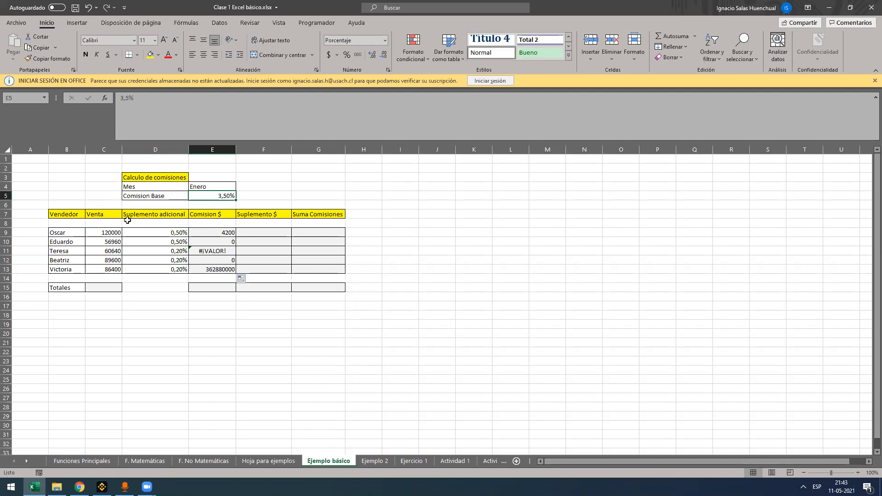
{"action": "left_click_drag", "start_coordinate": [147, 233], "coordinate": [150, 261]}
{"action": "left_click", "coordinate": [207, 232]}
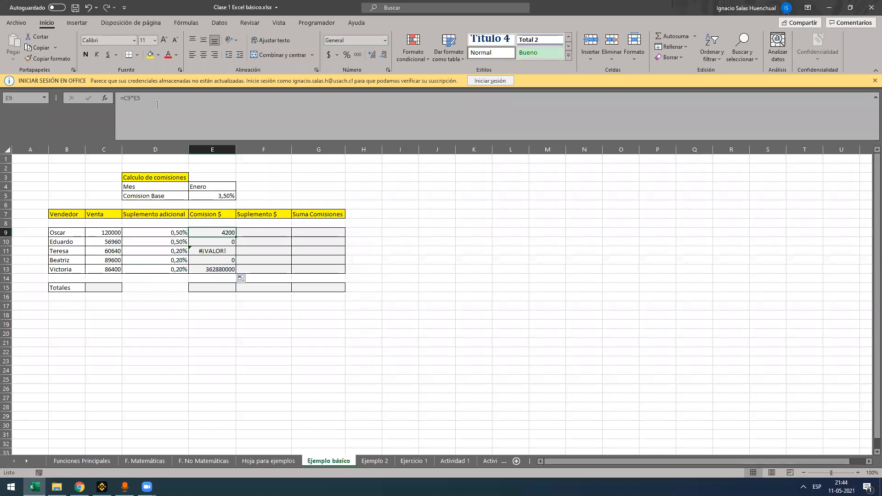
{"action": "left_click", "coordinate": [227, 240]}
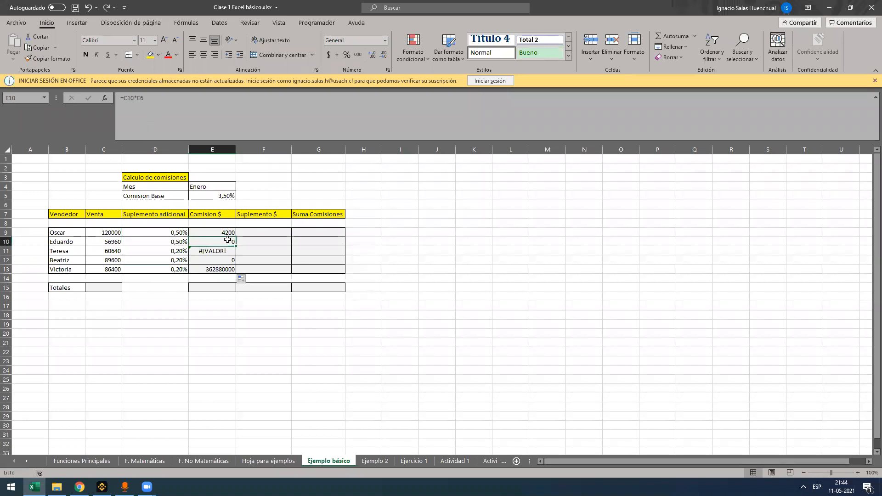
Make the base commission reference absolute in E9, giving =C9*$E$5, and fill the formula down to E13
{"action": "left_click", "coordinate": [228, 233]}
{"action": "left_click", "coordinate": [171, 111]}
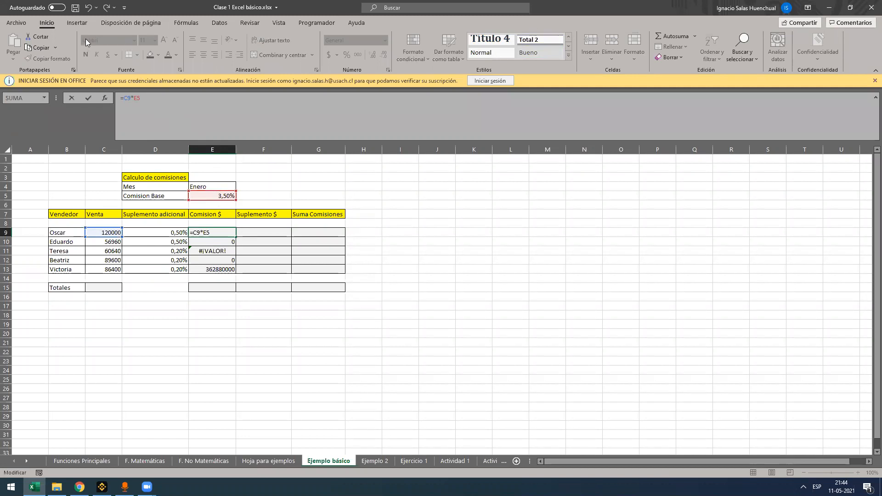
{"action": "key", "text": "F4"}
{"action": "key", "text": "F4"}
{"action": "key", "text": "F4"}
{"action": "key", "text": "F4"}
{"action": "key", "text": "F4"}
{"action": "left_click_drag", "start_coordinate": [133, 99], "coordinate": [138, 99]}
{"action": "left_click_drag", "start_coordinate": [139, 93], "coordinate": [139, 98]}
{"action": "left_click", "coordinate": [155, 99]}
{"action": "key", "text": "F4"}
{"action": "key", "text": "F4"}
{"action": "left_click", "coordinate": [153, 98]}
{"action": "key", "text": "F4"}
{"action": "key", "text": "F4"}
{"action": "key", "text": "Return"}
{"action": "left_click", "coordinate": [229, 234]}
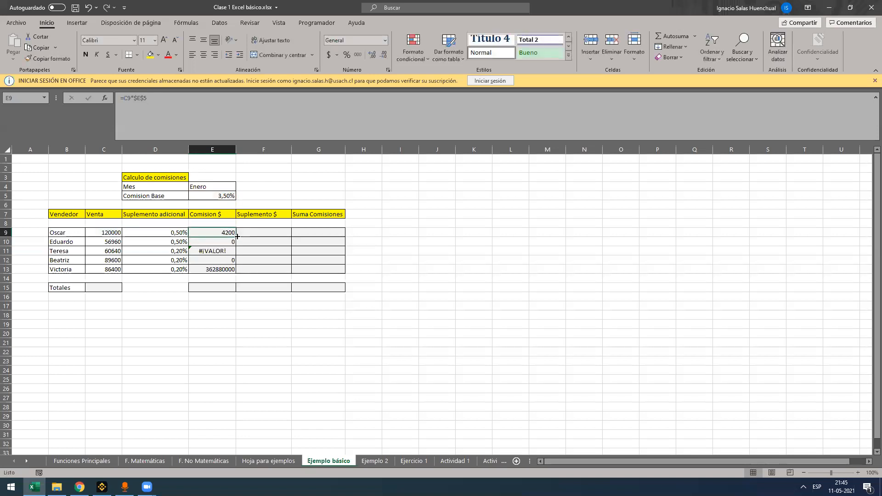
{"action": "left_click_drag", "start_coordinate": [237, 236], "coordinate": [236, 272]}
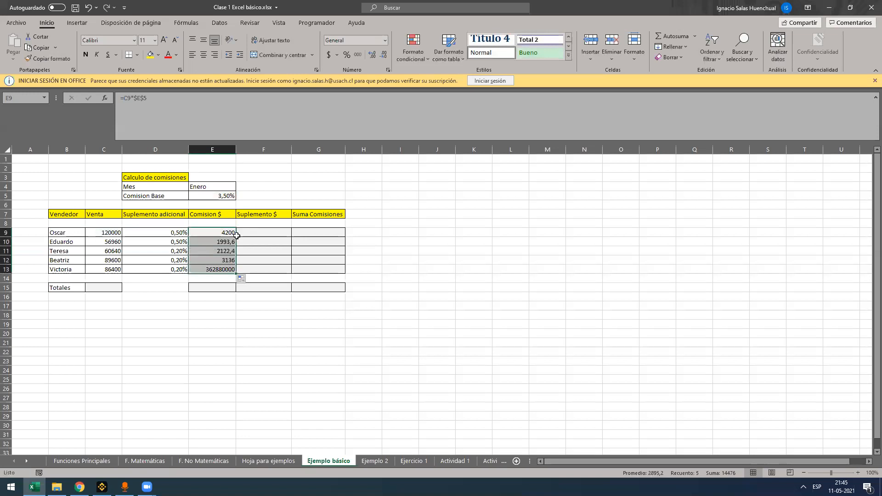
Examine the cell references in the last seller's commission formula in E13
{"action": "left_click", "coordinate": [233, 271]}
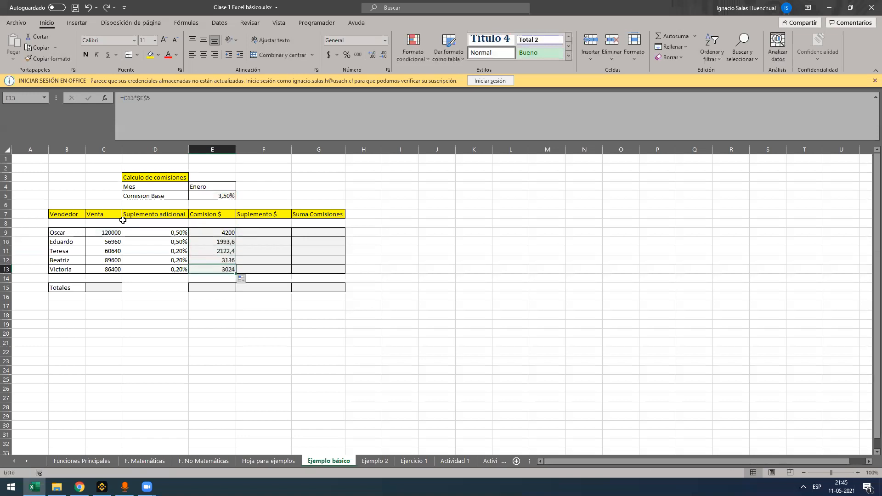
{"action": "double_click", "coordinate": [190, 271]}
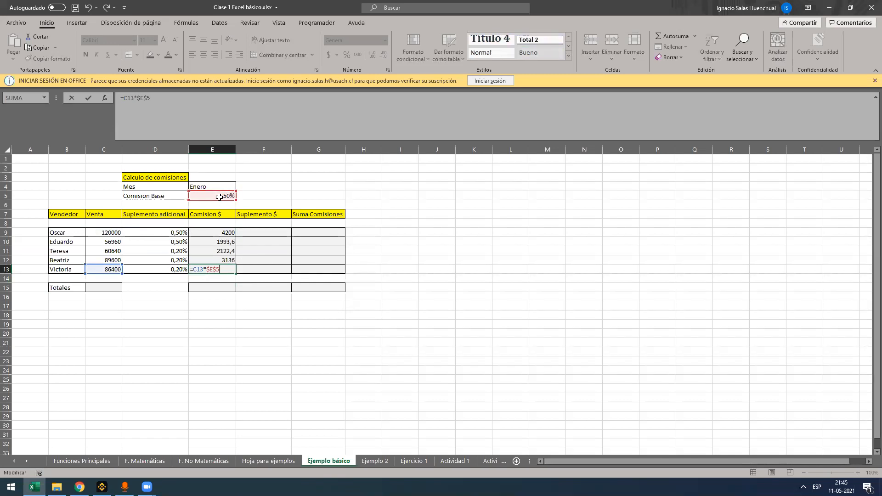
{"action": "key", "text": "Escape"}
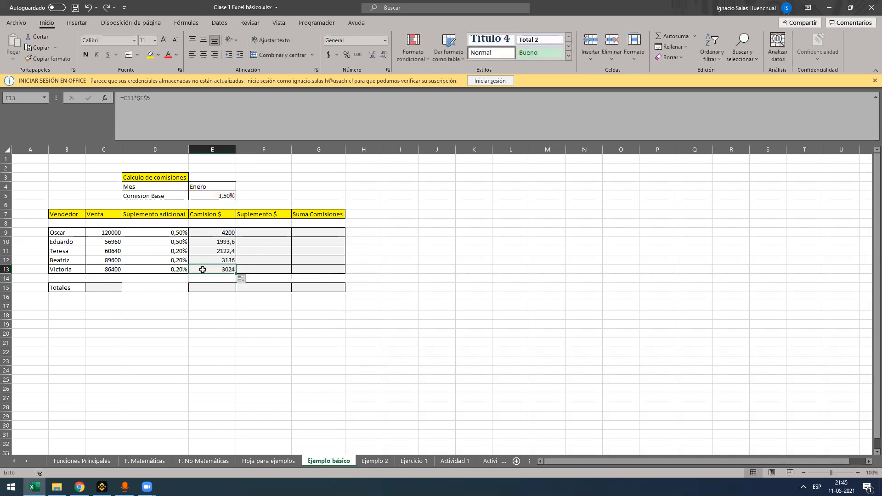
{"action": "left_click", "coordinate": [182, 103]}
{"action": "key", "text": "Escape"}
{"action": "left_click", "coordinate": [231, 121]}
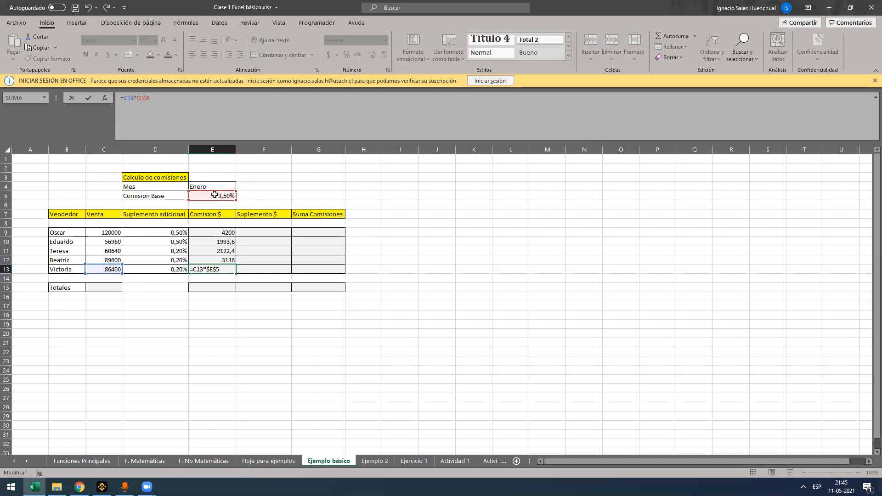
{"action": "key", "text": "ctrl+Return"}
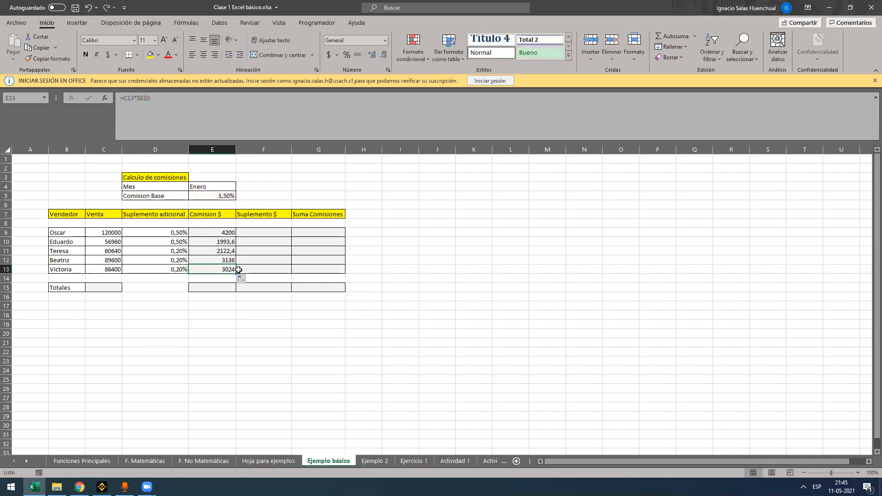
Calculate the first seller's supplement in F9 with the formula +C9*D9
{"action": "left_click", "coordinate": [248, 233]}
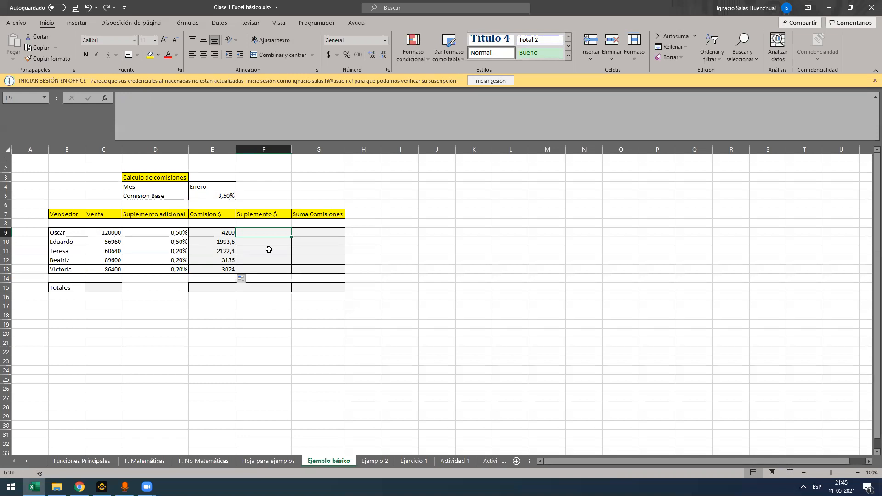
{"action": "type", "text": "+"}
{"action": "left_click", "coordinate": [98, 233]}
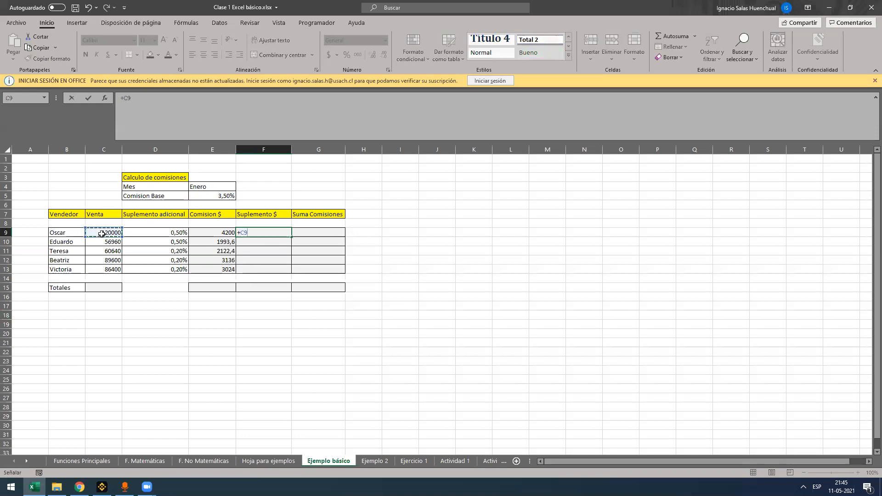
{"action": "type", "text": "*"}
{"action": "left_click", "coordinate": [152, 233]}
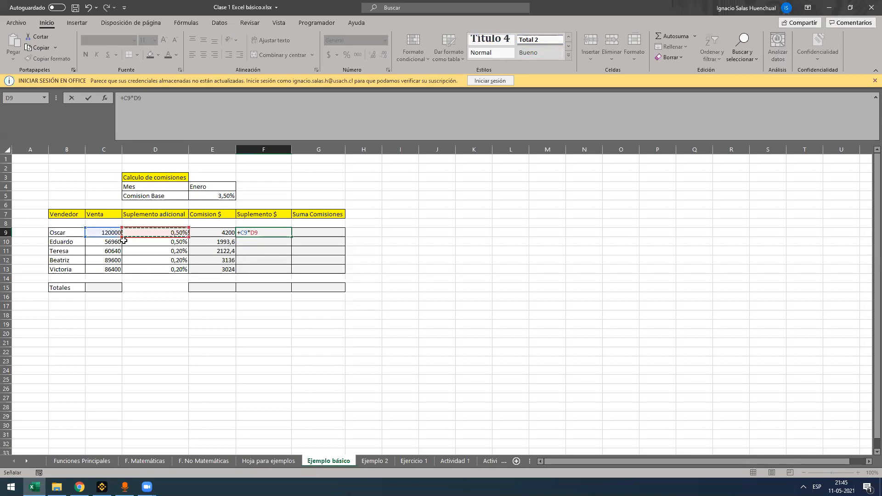
{"action": "key", "text": "Return"}
{"action": "left_click", "coordinate": [286, 231]}
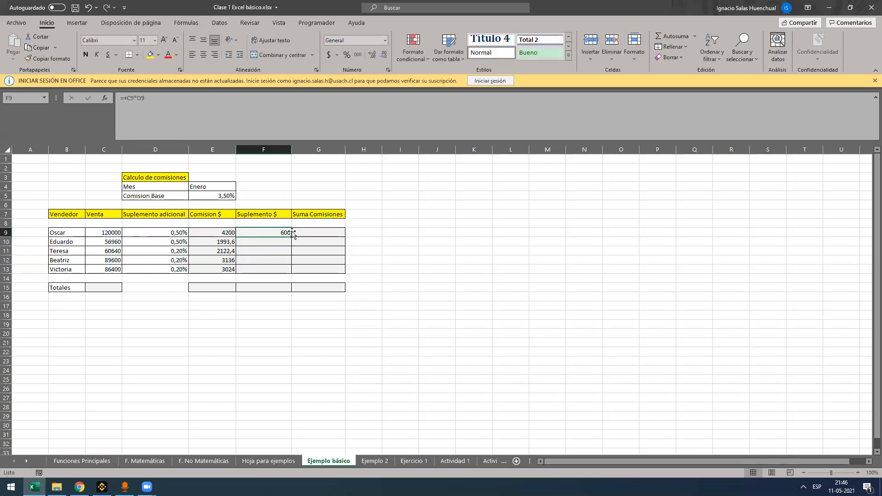
Fill the supplement formula from F9 down to F13
{"action": "left_click_drag", "start_coordinate": [291, 237], "coordinate": [283, 273]}
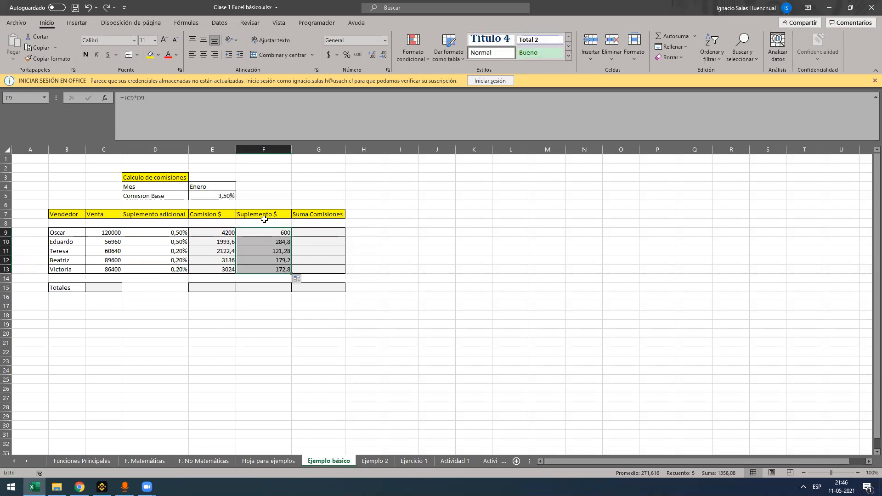
{"action": "key", "text": "ctrl+z"}
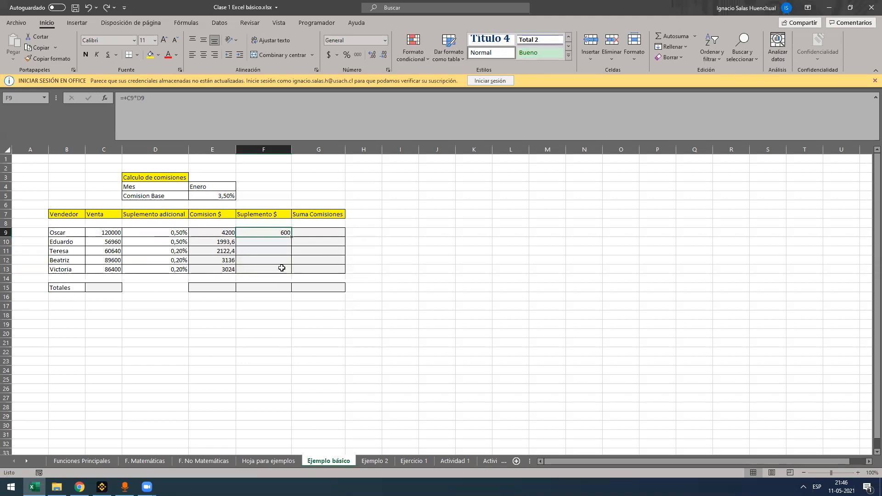
{"action": "double_click", "coordinate": [291, 237]}
{"action": "key", "text": "ctrl+z"}
{"action": "left_click_drag", "start_coordinate": [291, 236], "coordinate": [283, 271]}
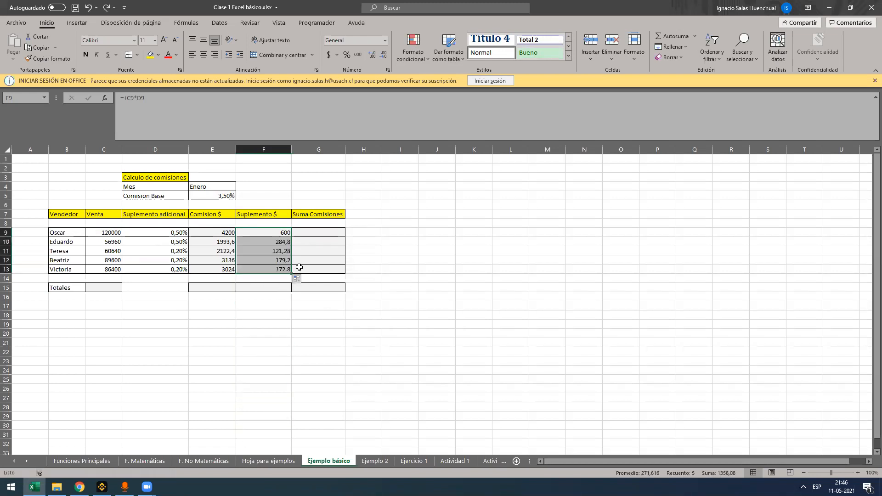
Add the first seller's commission and supplement in G9 with +E9+F9 and fill the formula down to G13
{"action": "left_click", "coordinate": [316, 233]}
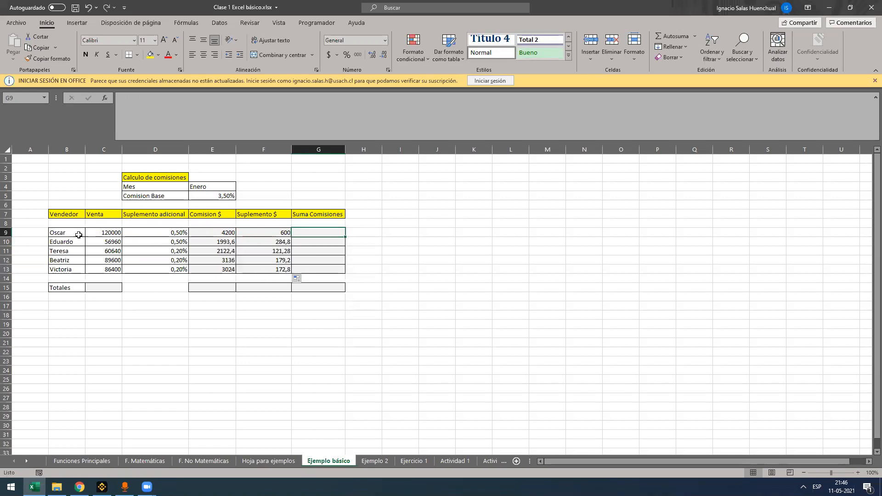
{"action": "type", "text": "+"}
{"action": "left_click", "coordinate": [226, 233]}
{"action": "type", "text": "+"}
{"action": "left_click", "coordinate": [264, 233]}
{"action": "key", "text": "Return"}
{"action": "left_click", "coordinate": [338, 231]}
{"action": "double_click", "coordinate": [344, 236]}
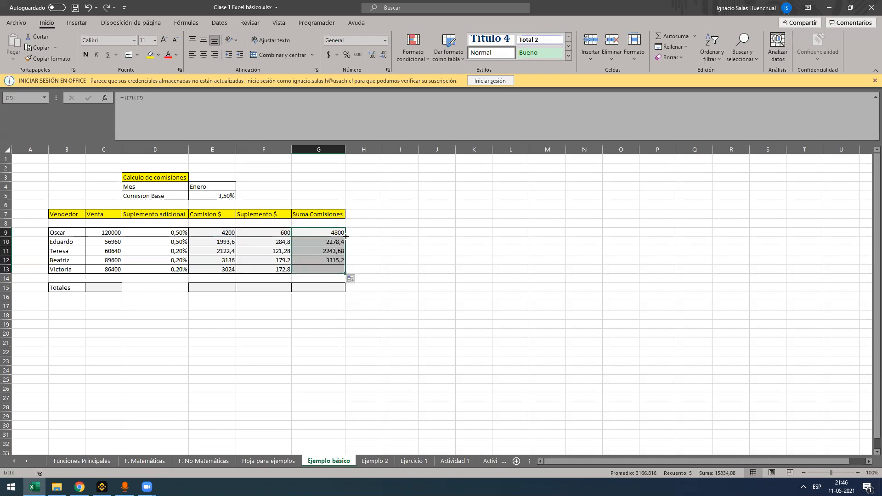
Replace the first seller's supplement in F9 with the text "no", and undo the replacement
{"action": "left_click", "coordinate": [286, 234]}
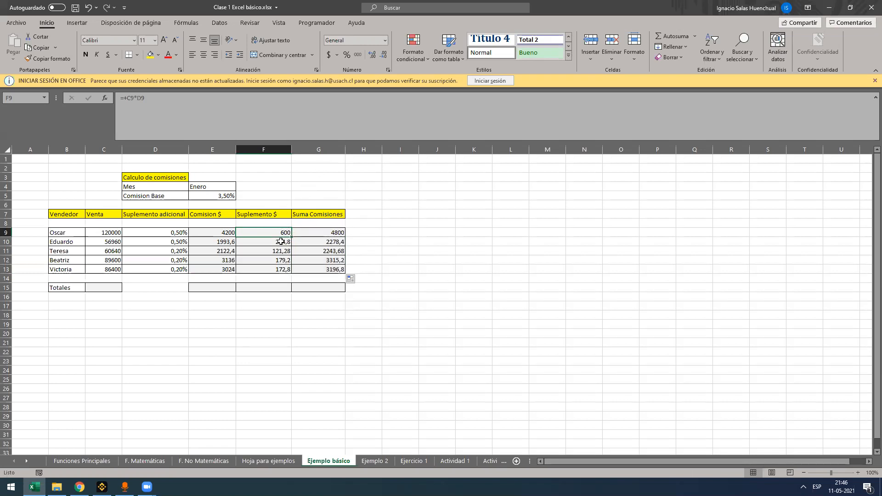
{"action": "type", "text": "no"}
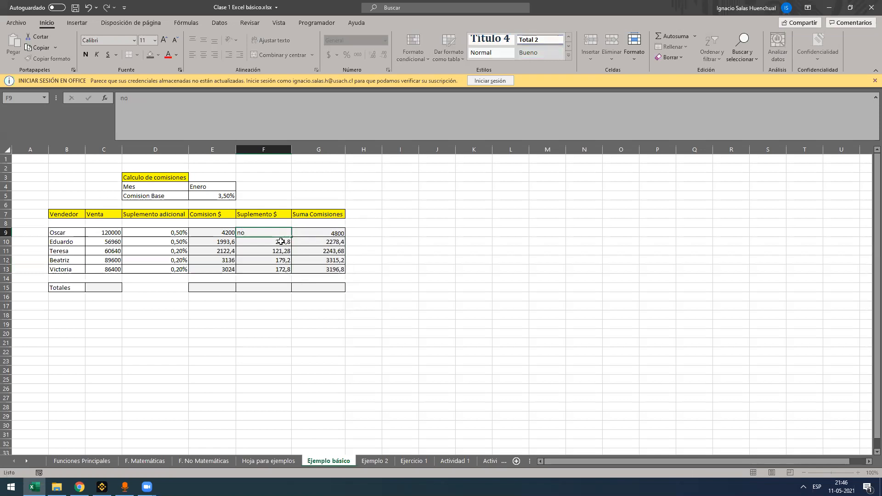
{"action": "key", "text": "Return"}
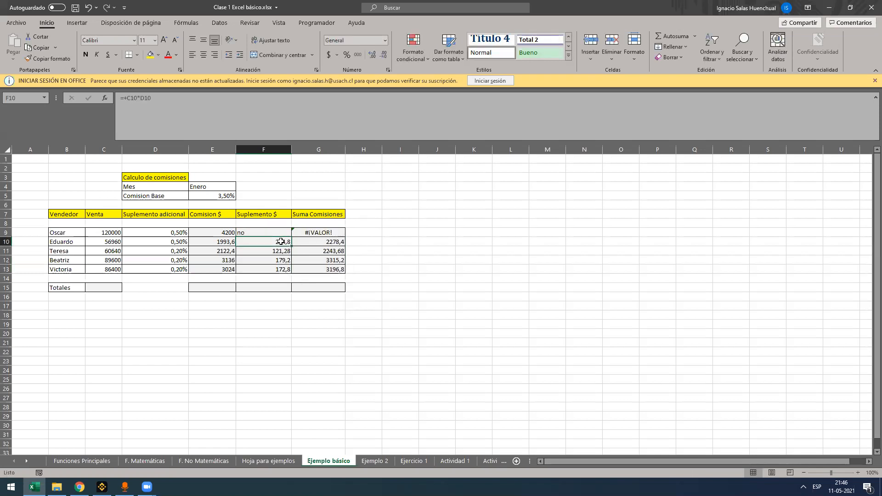
{"action": "key", "text": "ctrl+z"}
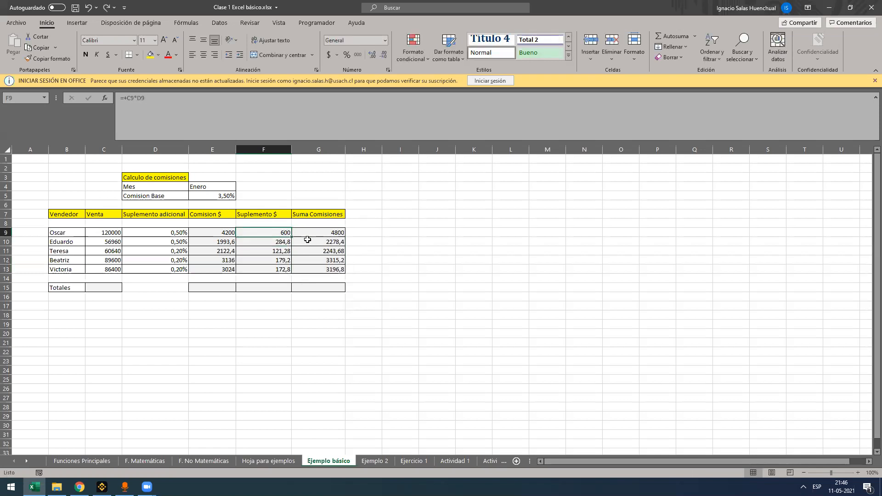
Switch to the Ejemplo 2 sheet and select the summary result cells C18:G22
{"action": "left_click", "coordinate": [307, 233]}
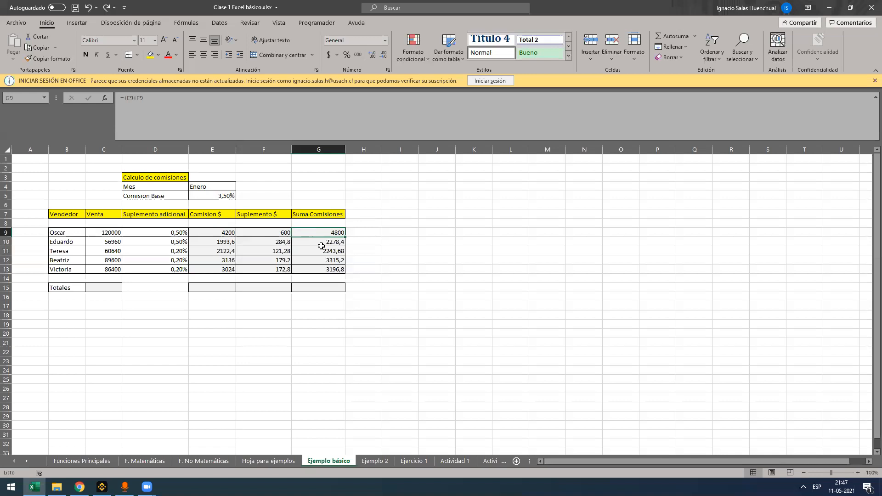
{"action": "key", "text": "ctrl+Page_Down"}
{"action": "left_click_drag", "start_coordinate": [152, 317], "coordinate": [295, 354]}
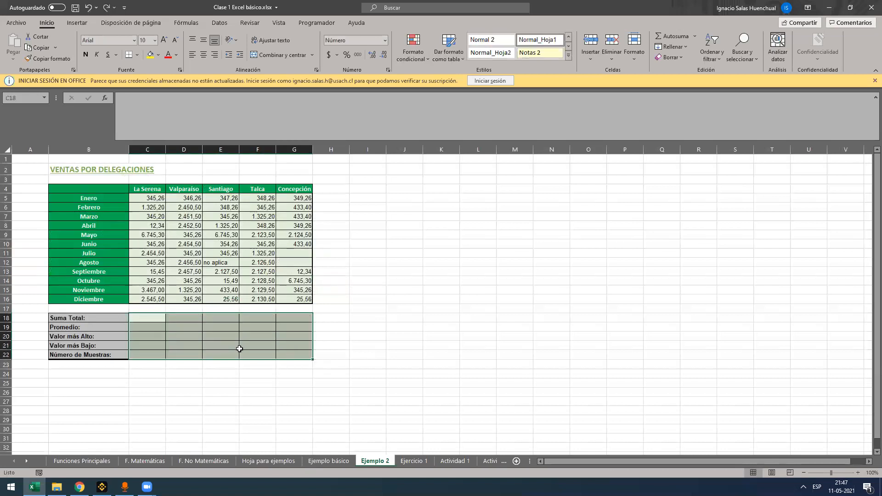
{"action": "key", "text": "ctrl+z"}
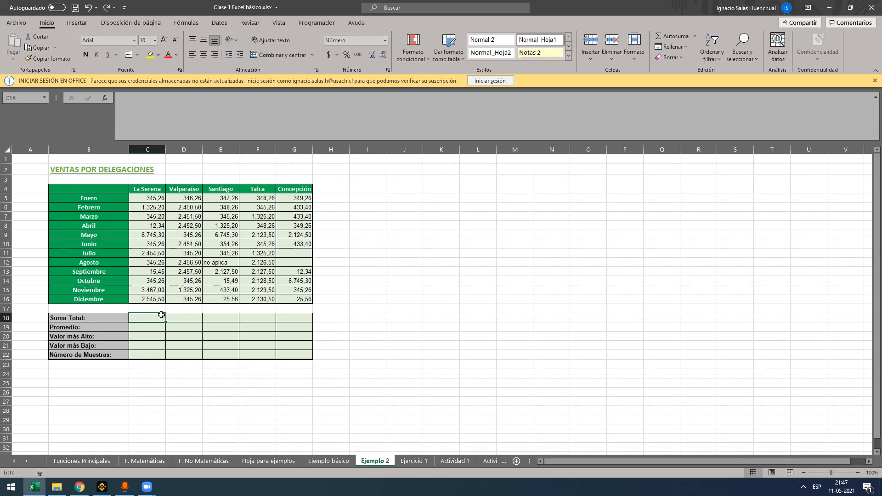
Total the La Serena sales in C18 with =SUMA(C5:C16)
{"action": "type", "text": "=suma"}
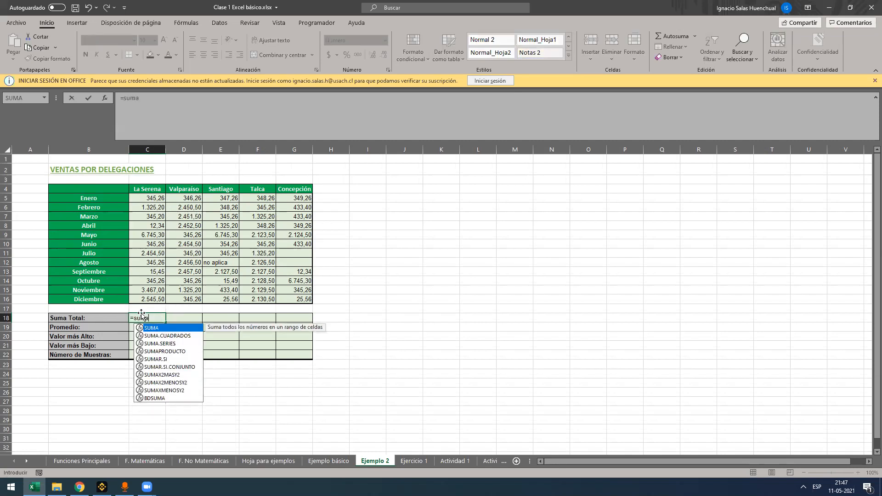
{"action": "key", "text": "Tab"}
{"action": "left_click_drag", "start_coordinate": [158, 198], "coordinate": [155, 300]}
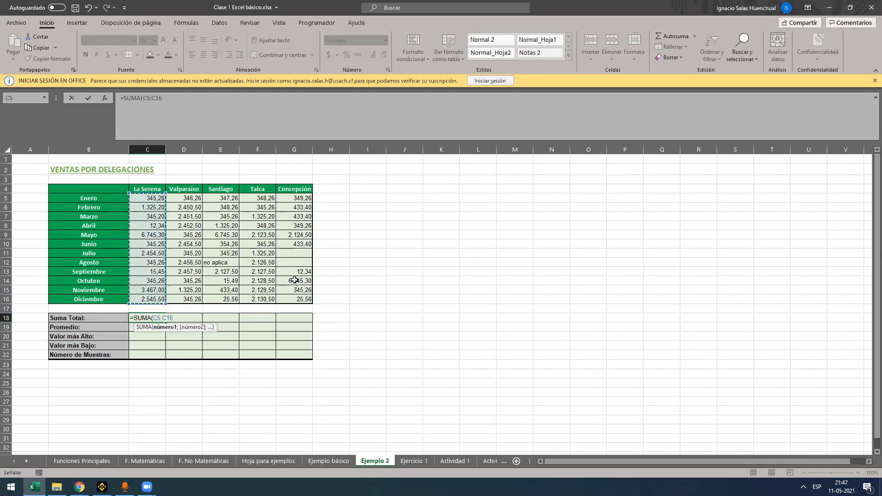
{"action": "key", "text": "Return"}
{"action": "key", "text": "Up"}
{"action": "type", "text": "+"}
{"action": "left_click", "coordinate": [152, 199]}
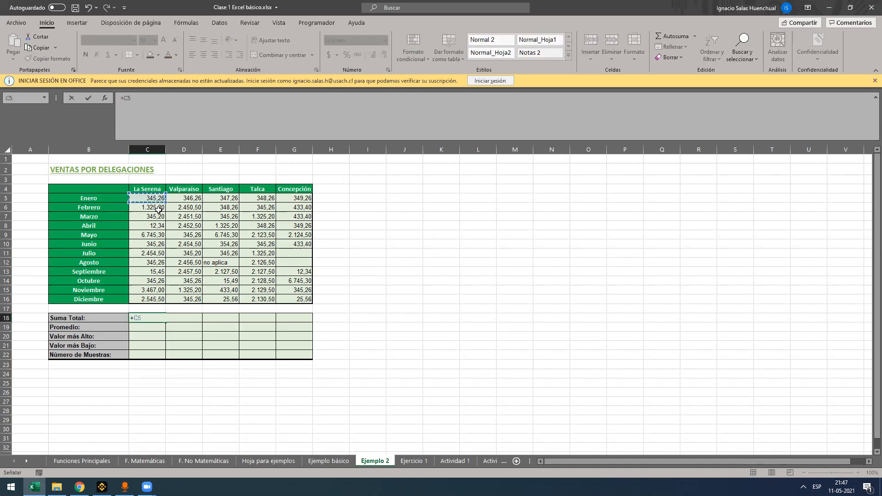
{"action": "key", "text": "Escape"}
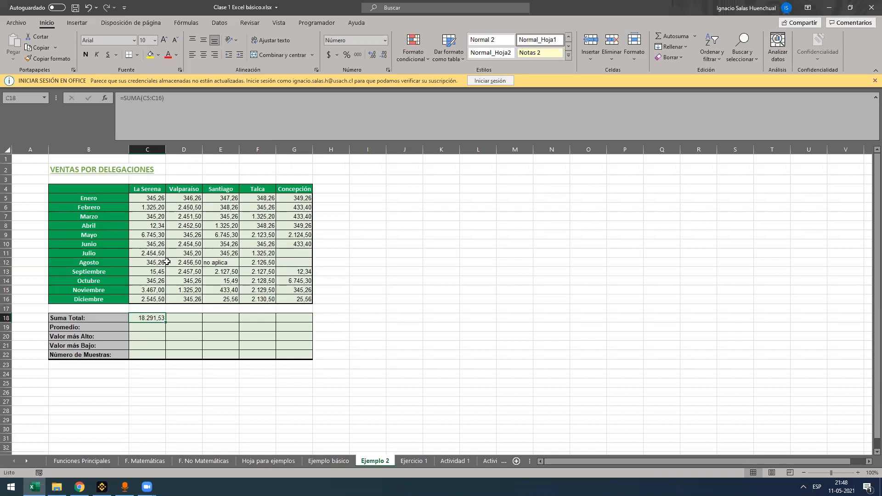
Calculate the La Serena sales average in C19 with =PROMEDIO(C5:C16)
{"action": "left_click", "coordinate": [160, 324]}
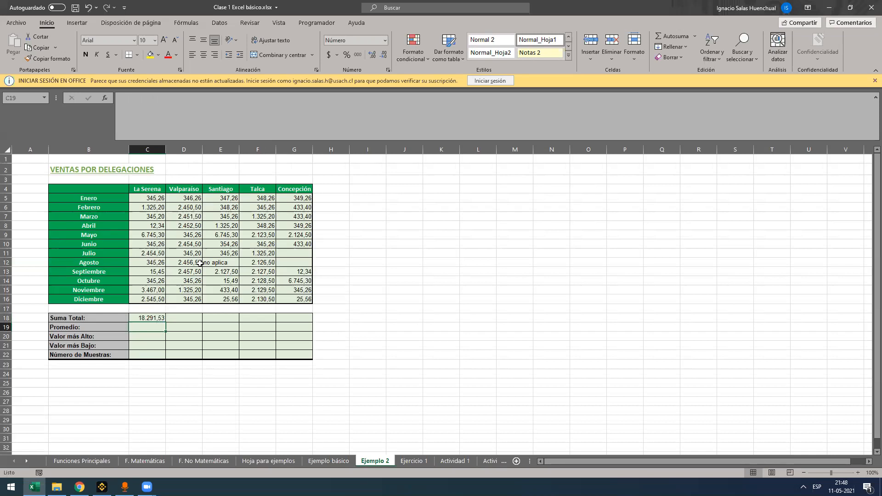
{"action": "type", "text": "="}
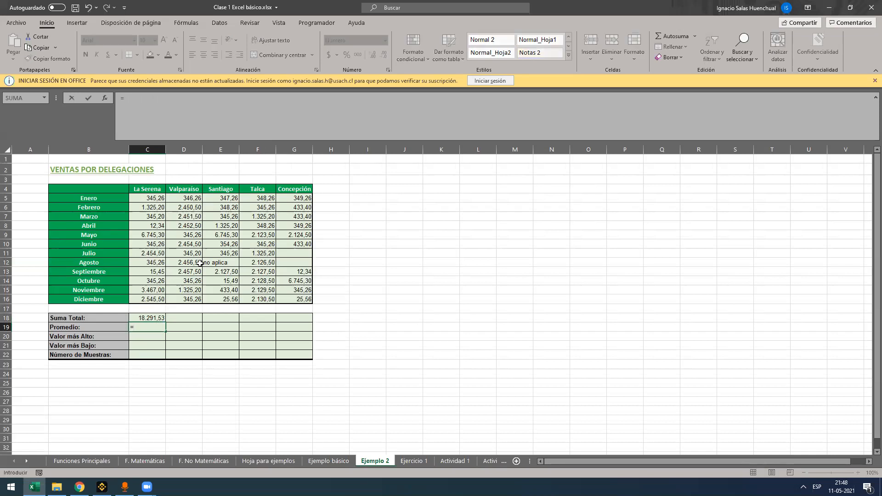
{"action": "type", "text": "promed"}
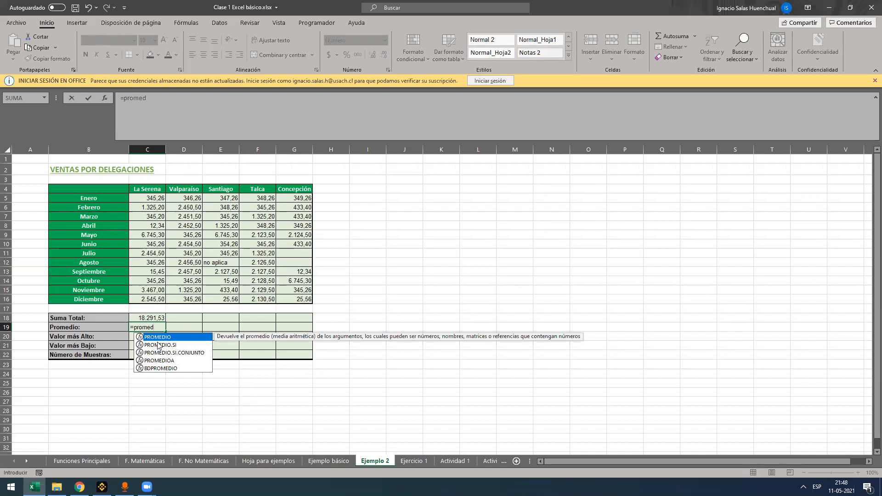
{"action": "key", "text": "BackSpace"}
{"action": "key", "text": "BackSpace"}
{"action": "key", "text": "BackSpace"}
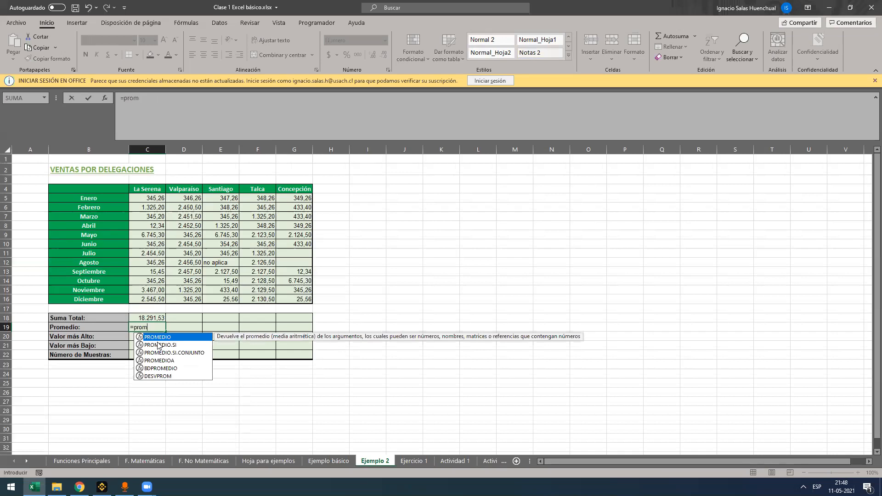
{"action": "type", "text": "m"}
{"action": "key", "text": "Tab"}
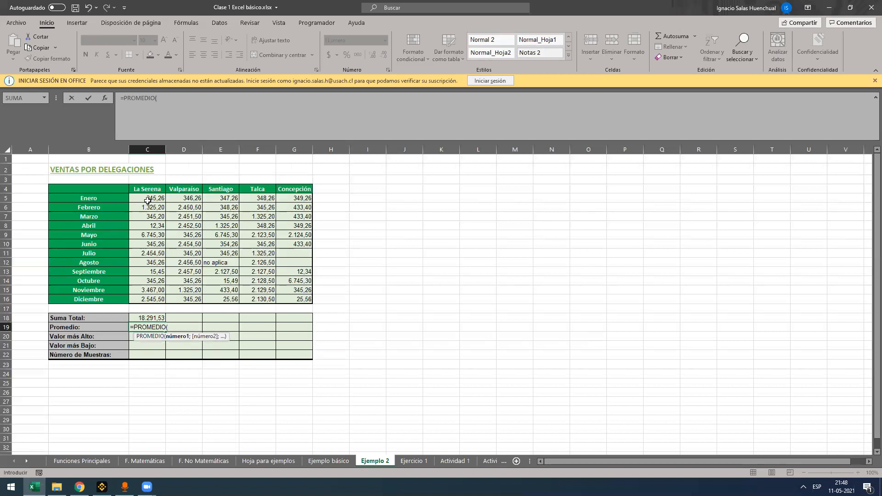
{"action": "left_click_drag", "start_coordinate": [147, 201], "coordinate": [155, 299]}
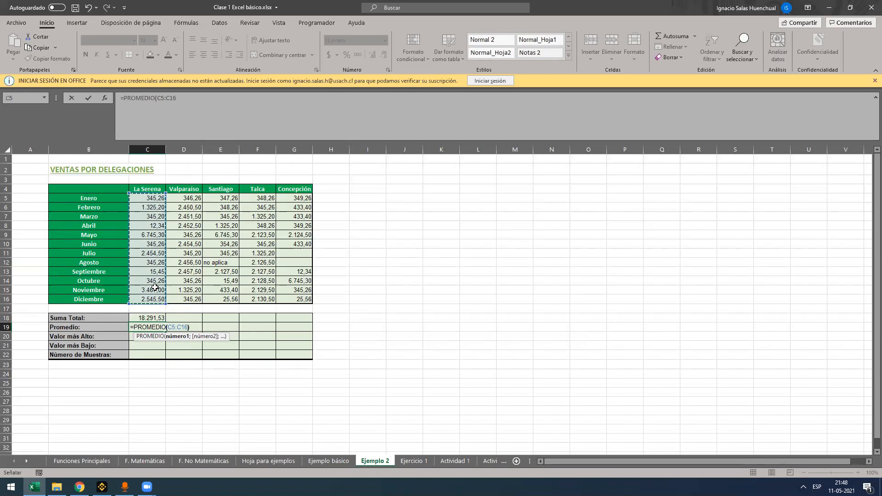
{"action": "type", "text": ")"}
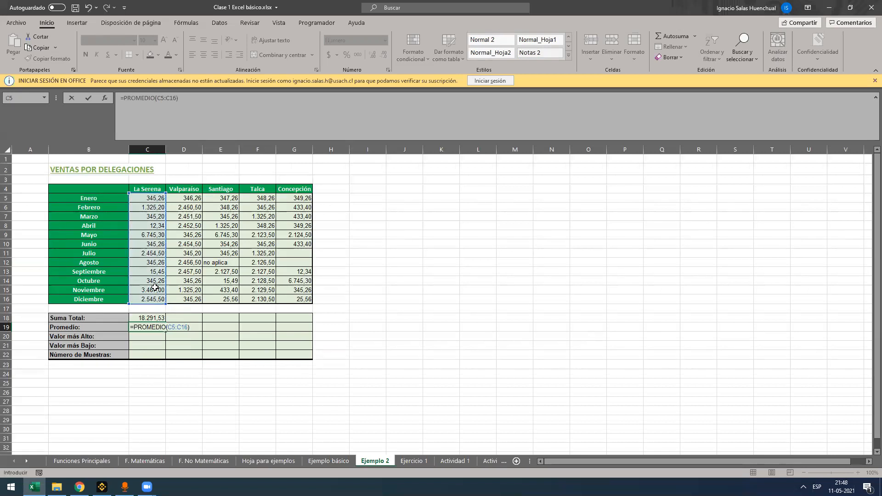
{"action": "key", "text": "Return"}
{"action": "key", "text": "Up"}
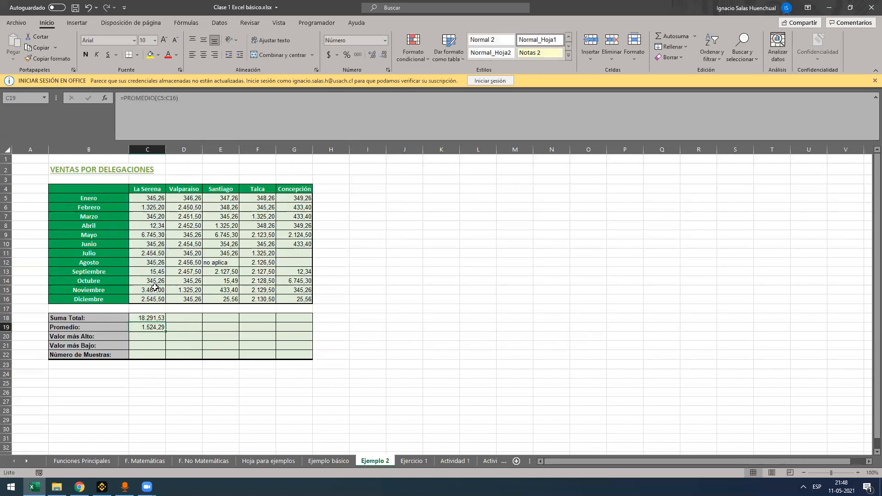
Find the highest La Serena sale in C20 with =MAX(C5:C16)
{"action": "key", "text": "Down"}
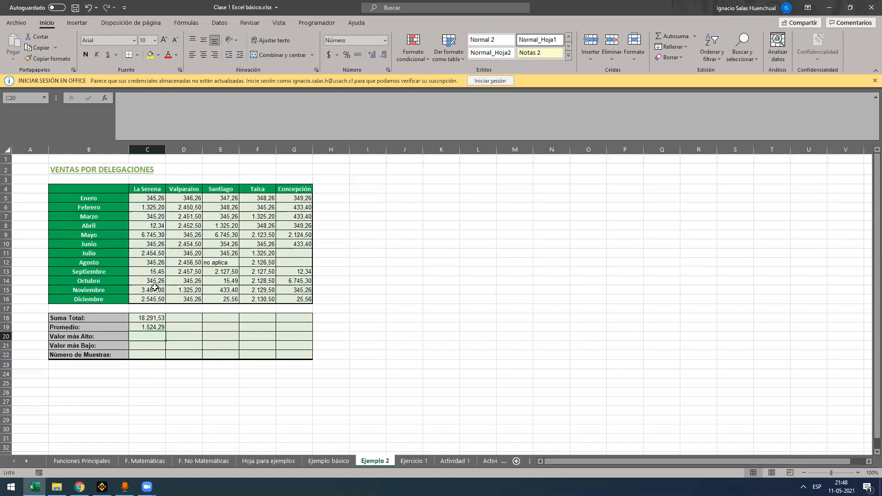
{"action": "type", "text": "=max"}
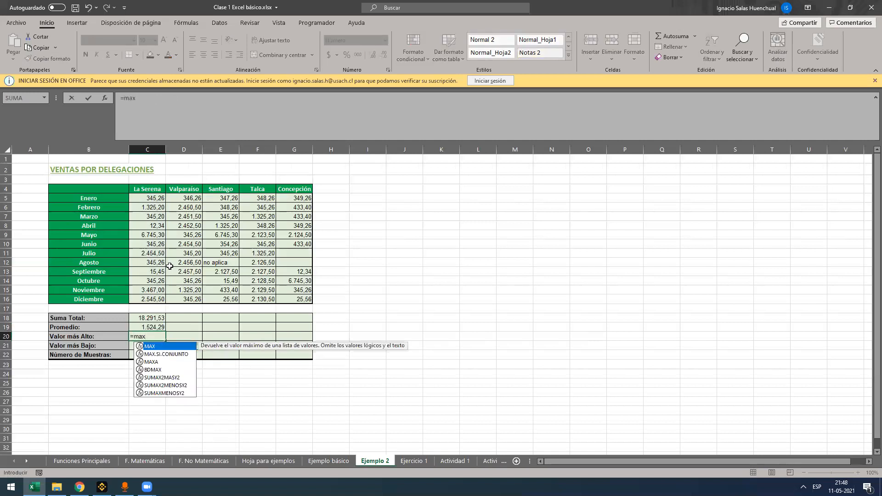
{"action": "key", "text": "Tab"}
{"action": "left_click_drag", "start_coordinate": [155, 198], "coordinate": [156, 299]}
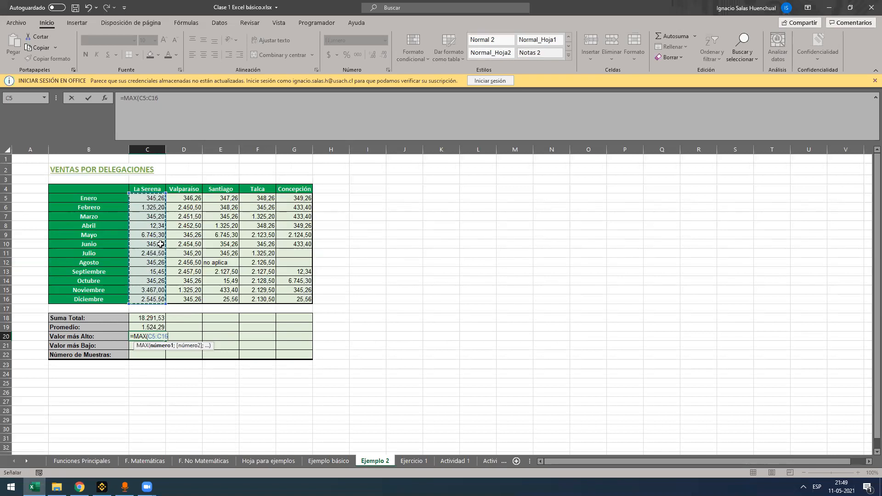
{"action": "key", "text": "Return"}
Find the lowest La Serena sale in C21 with =MIN(C5:C16)
{"action": "type", "text": "=min"}
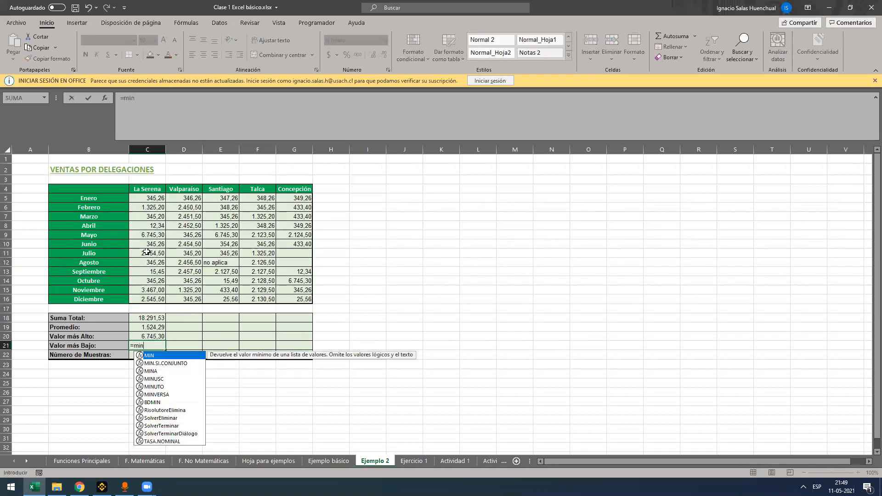
{"action": "key", "text": "Tab"}
{"action": "left_click_drag", "start_coordinate": [147, 198], "coordinate": [136, 299]}
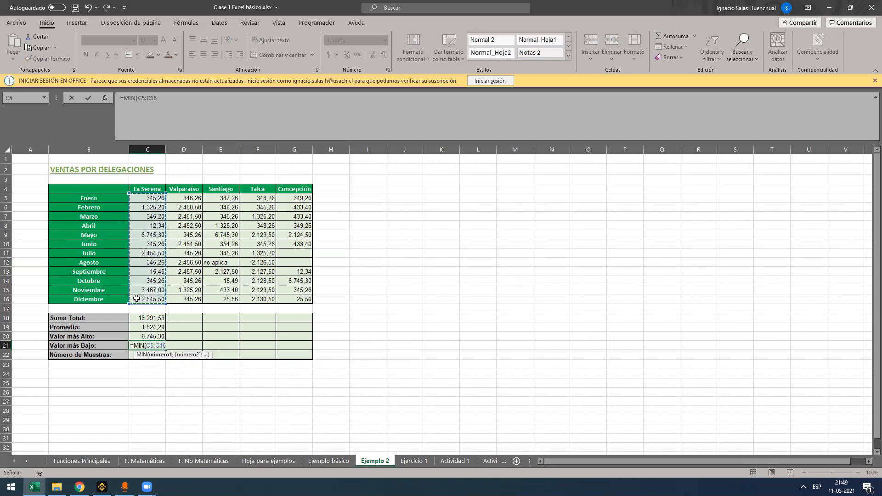
{"action": "key", "text": "Return"}
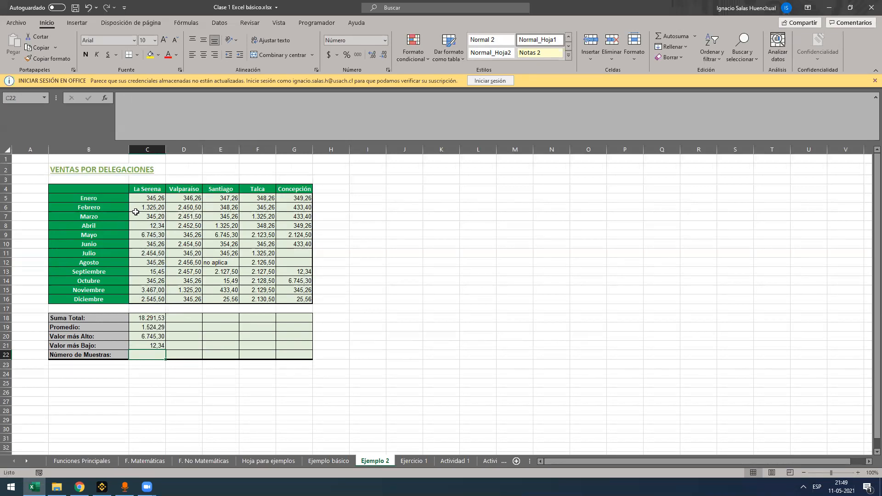
Count the La Serena samples in C22 with =CONTAR(C5:C16)
{"action": "left_click_drag", "start_coordinate": [153, 197], "coordinate": [147, 290]}
{"action": "left_click", "coordinate": [155, 353]}
{"action": "type", "text": "="}
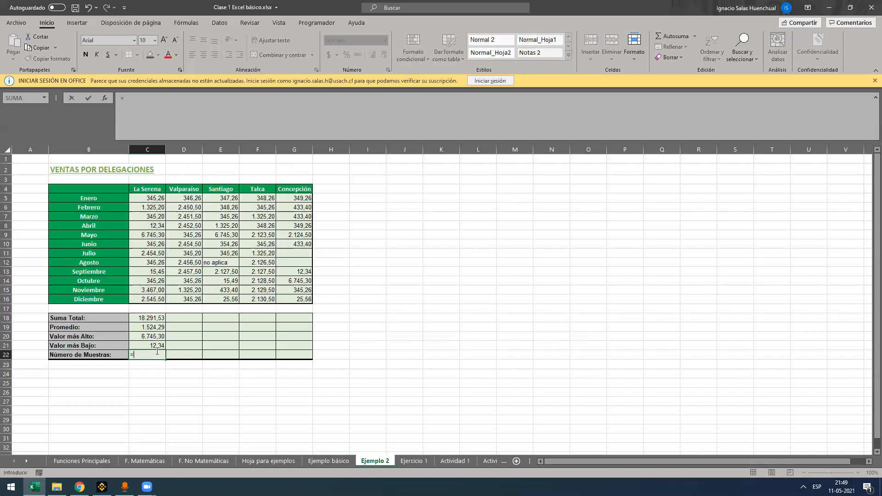
{"action": "type", "text": "CONTAR("}
{"action": "left_click", "coordinate": [147, 197]}
{"action": "left_click_drag", "start_coordinate": [146, 193], "coordinate": [152, 300]}
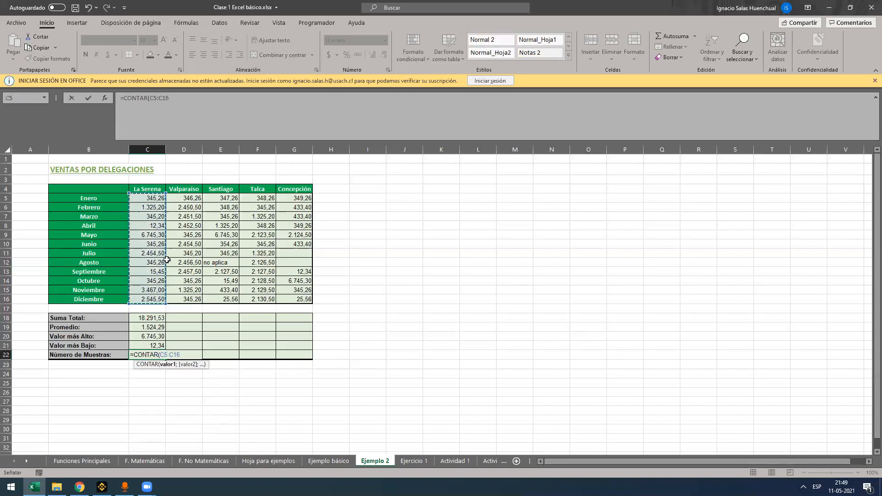
{"action": "key", "text": "Return"}
{"action": "key", "text": "Up"}
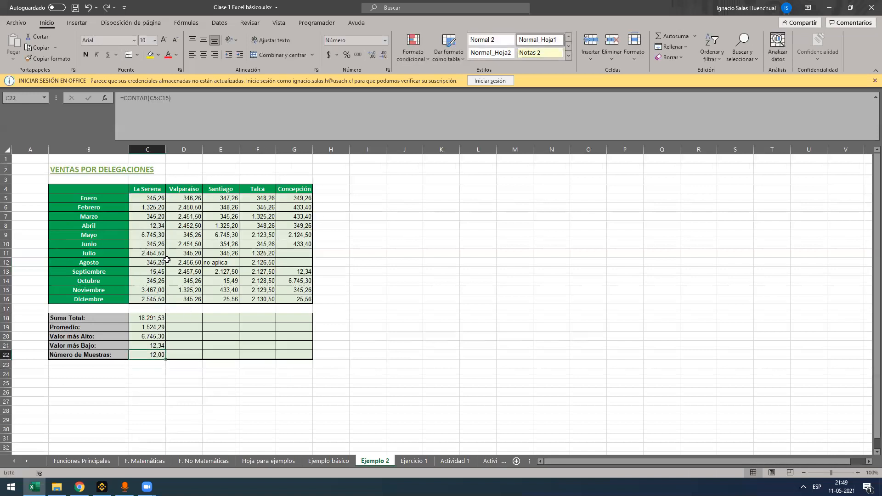
Replace the sample count in C22 with a CONTARA formula over the La Serena sales, and clear the cell
{"action": "type", "text": "=CONTARA("}
{"action": "left_click", "coordinate": [150, 199]}
{"action": "left_click_drag", "start_coordinate": [149, 216], "coordinate": [158, 309]}
{"action": "key", "text": "Return"}
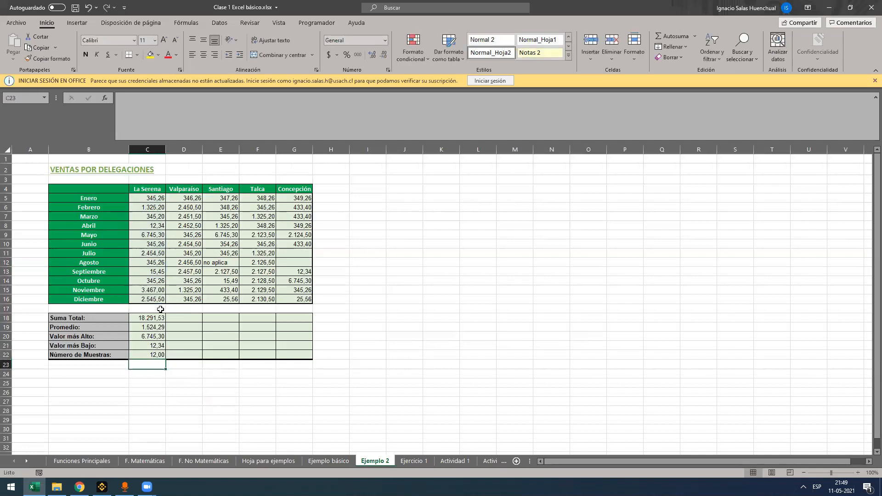
{"action": "key", "text": "Up"}
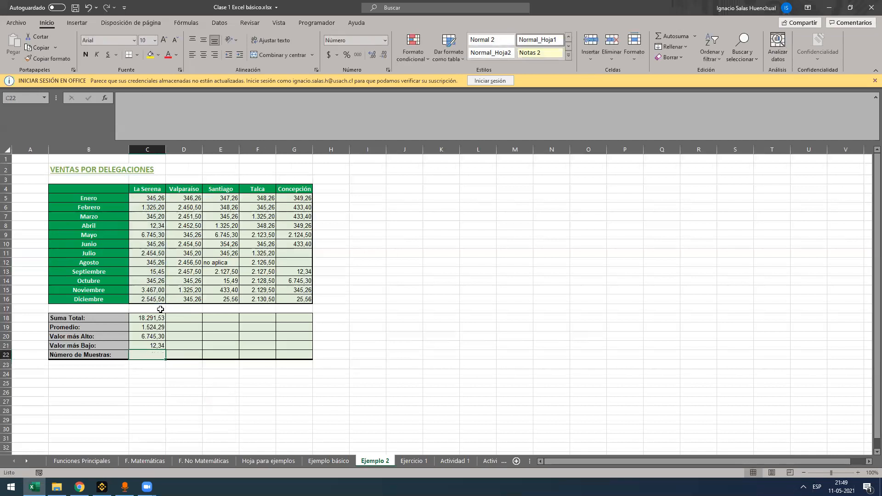
{"action": "left_click", "coordinate": [222, 263]}
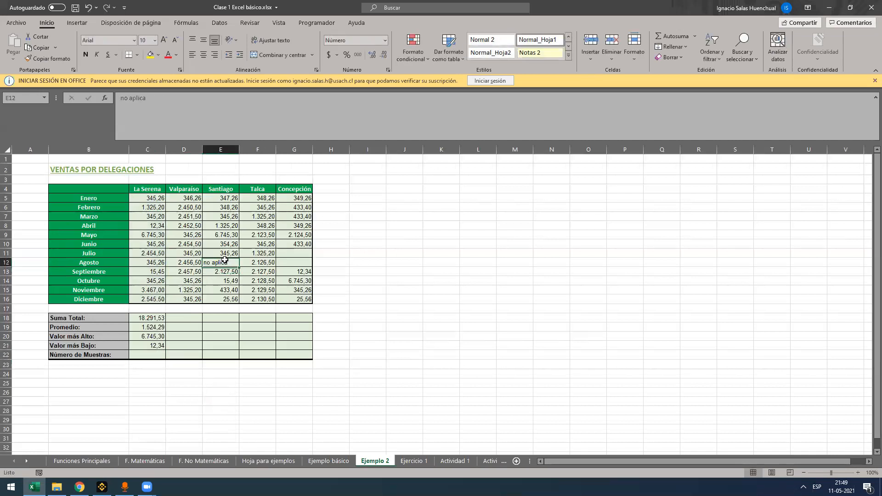
{"action": "left_click", "coordinate": [300, 252]}
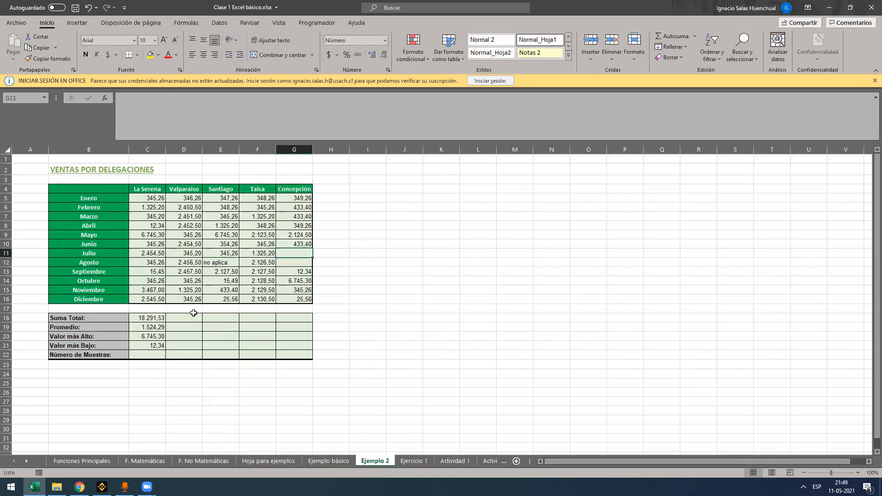
{"action": "left_click", "coordinate": [224, 354]}
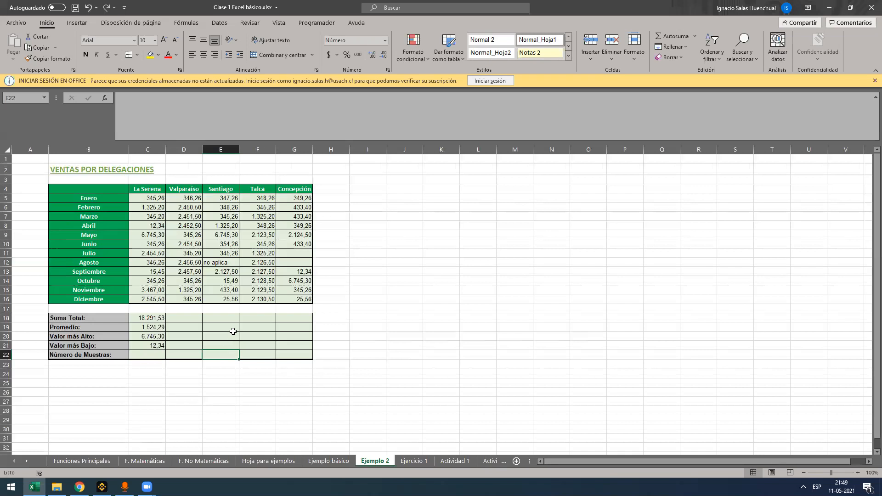
{"action": "left_click", "coordinate": [221, 266]}
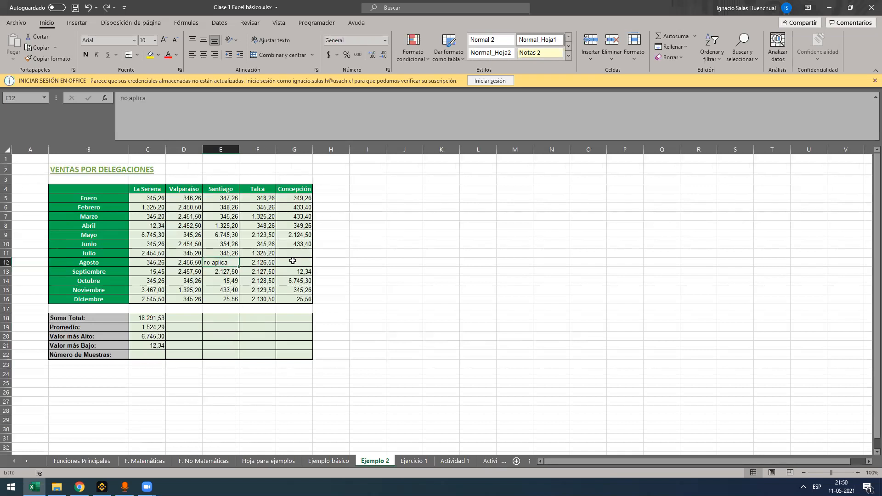
Enter =CONTAR(C5:C16) in C22 as the number of La Serena samples
{"action": "left_click", "coordinate": [152, 355]}
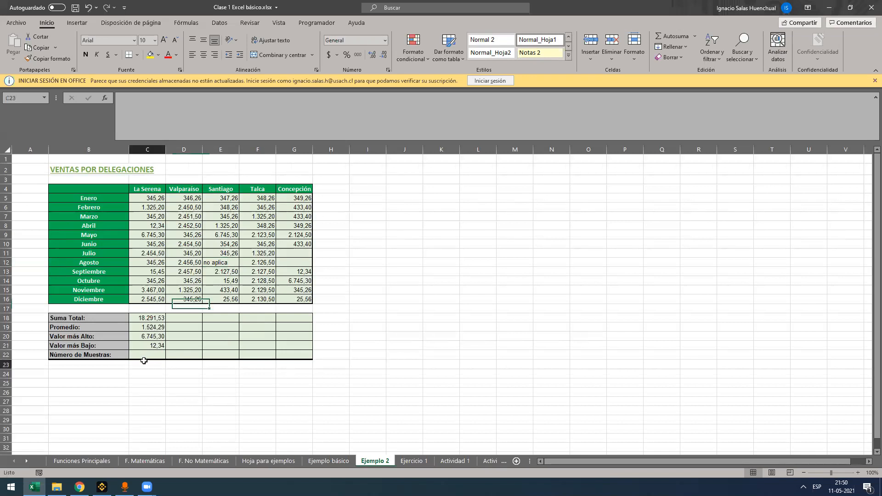
{"action": "type", "text": "="}
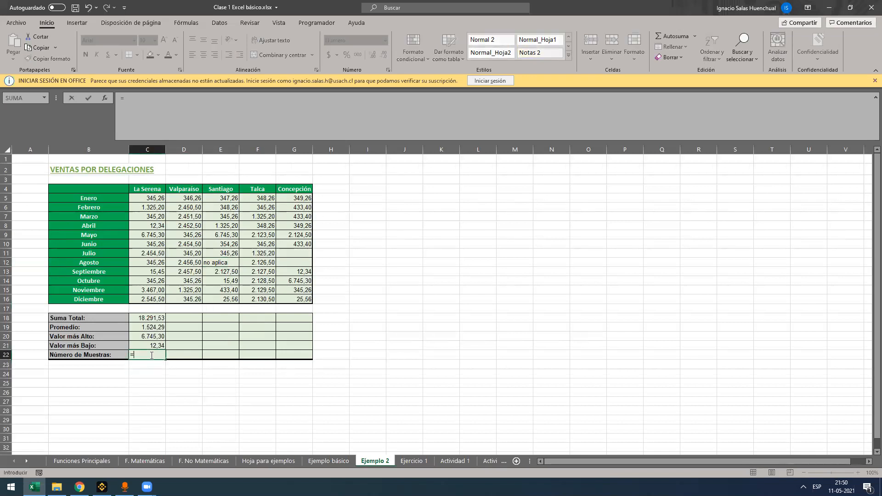
{"action": "type", "text": "contar"}
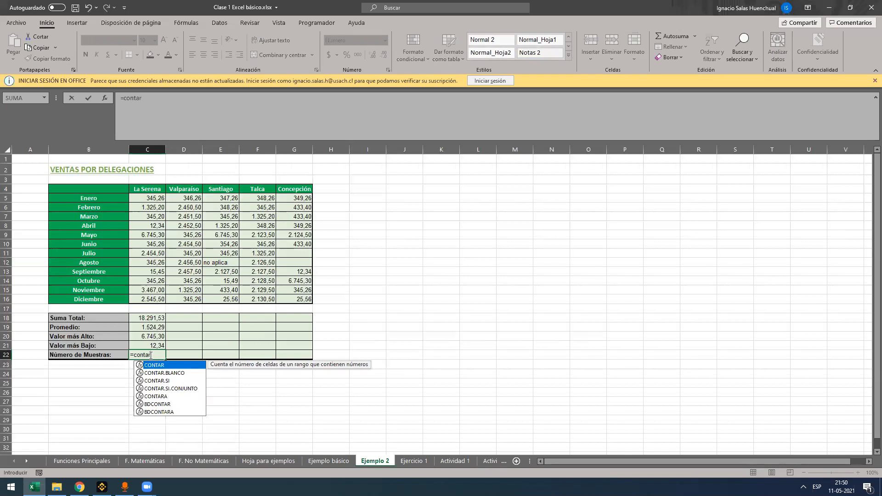
{"action": "key", "text": "Tab"}
{"action": "left_click_drag", "start_coordinate": [151, 199], "coordinate": [158, 300]}
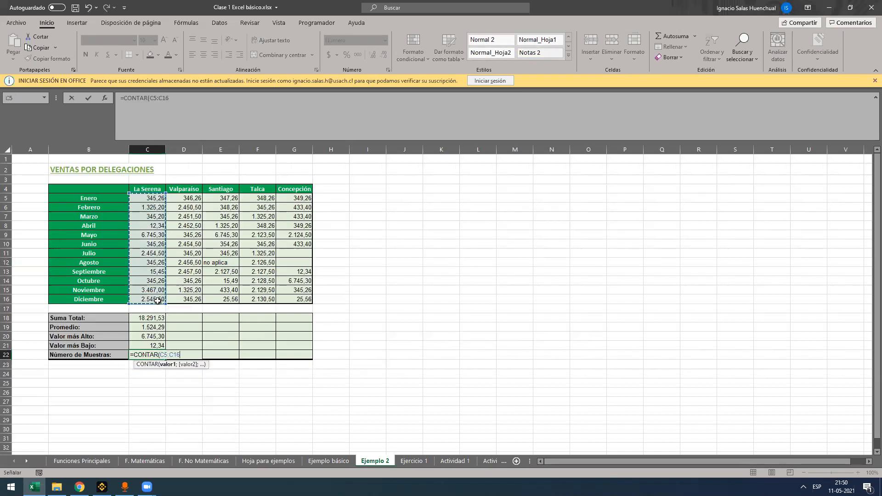
{"action": "key", "text": "Return"}
Fill the five La Serena summary formulas in C18:C22 across to column G for the other branches
{"action": "left_click", "coordinate": [158, 318]}
{"action": "left_click_drag", "start_coordinate": [158, 328], "coordinate": [161, 357]}
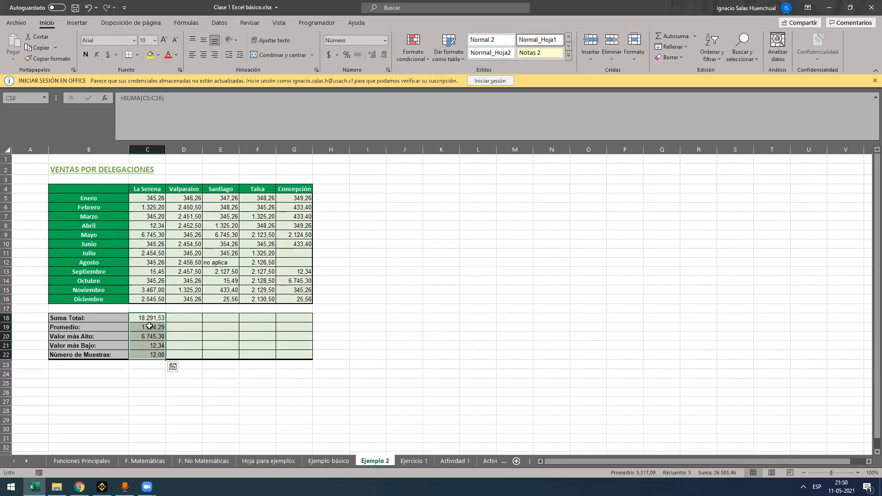
{"action": "left_click_drag", "start_coordinate": [151, 318], "coordinate": [306, 354]}
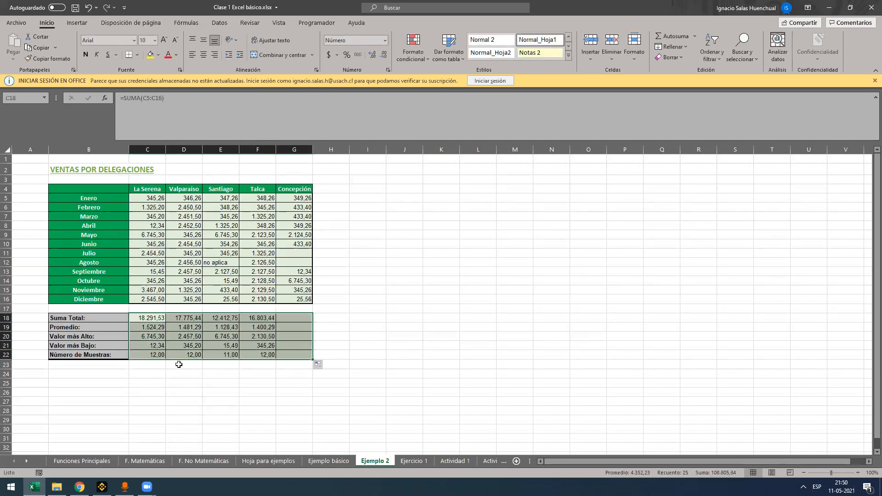
Clear the text "no aplica" from Santiago's August cell E12 and select the La Serena summary results C18:C22
{"action": "left_click", "coordinate": [229, 264]}
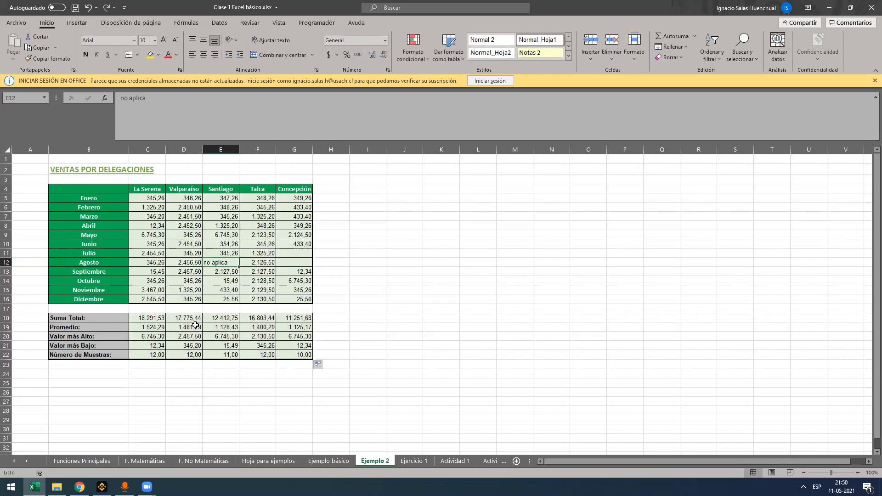
{"action": "key", "text": "Delete"}
{"action": "left_click_drag", "start_coordinate": [140, 318], "coordinate": [156, 355]}
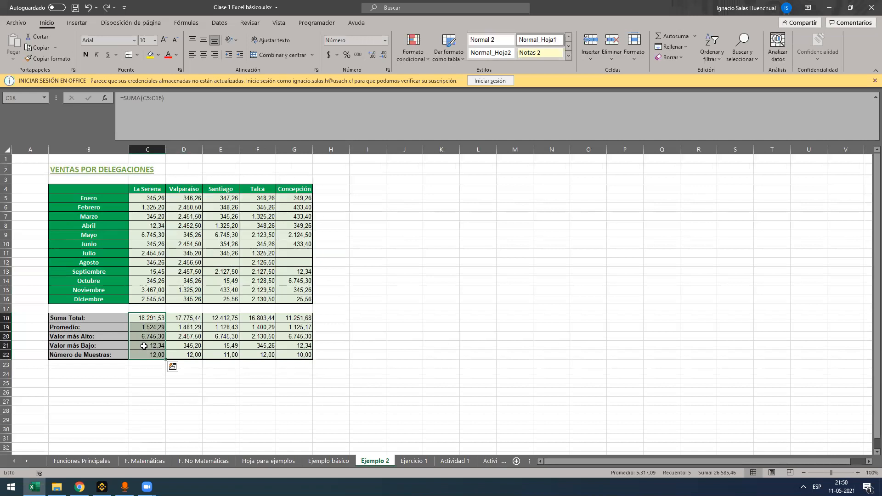
Switch to the Ejercicio 1 sheet and select H6, the result cell for the first question
{"action": "left_click", "coordinate": [151, 321]}
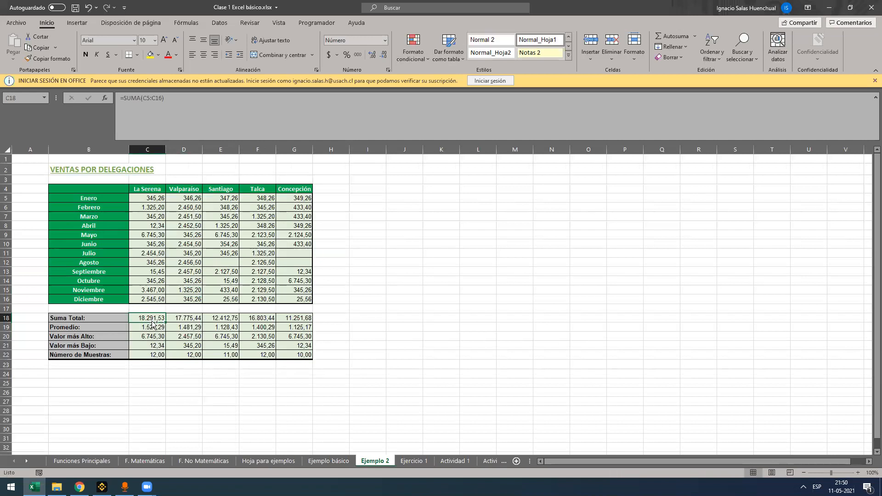
{"action": "key", "text": "ctrl+Page_Down"}
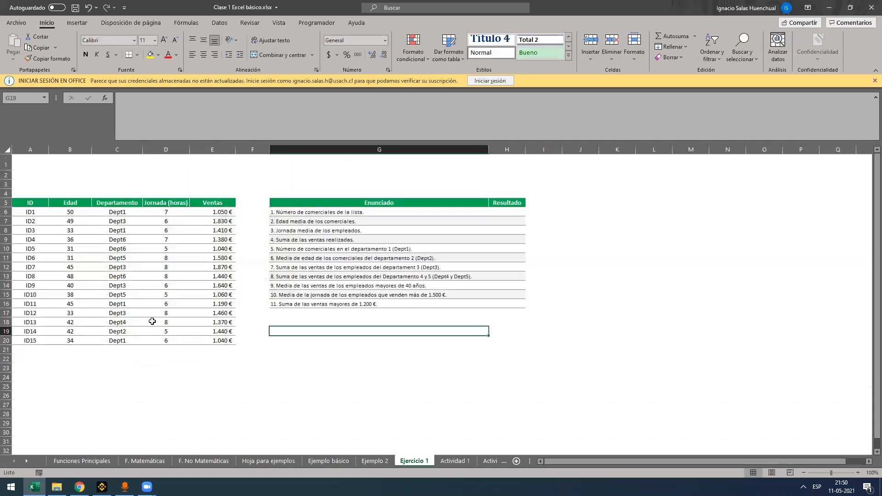
{"action": "key", "text": "ctrl+Left"}
{"action": "key", "text": "ctrl+Left"}
{"action": "key", "text": "Up"}
{"action": "key", "text": "Right"}
{"action": "key", "text": "Right"}
{"action": "key", "text": "Up"}
{"action": "key", "text": "ctrl+Up"}
{"action": "key", "text": "Right"}
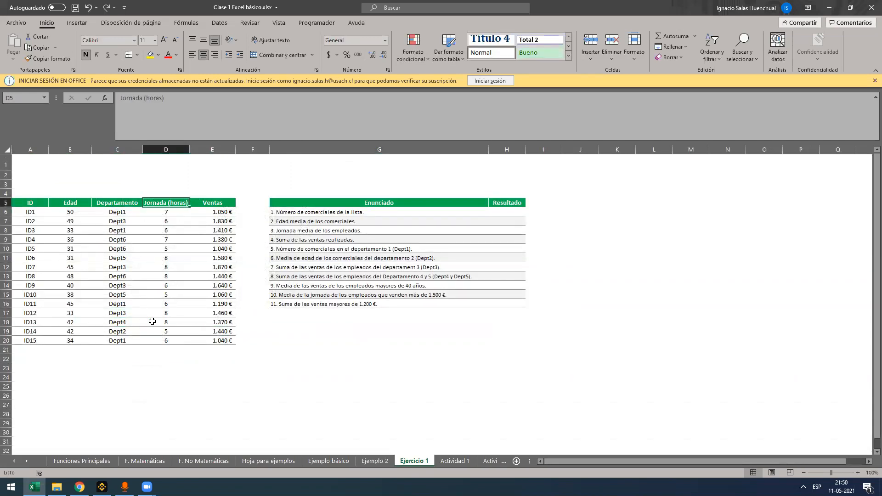
{"action": "key", "text": "Right"}
{"action": "key", "text": "Right"}
{"action": "key", "text": "Down"}
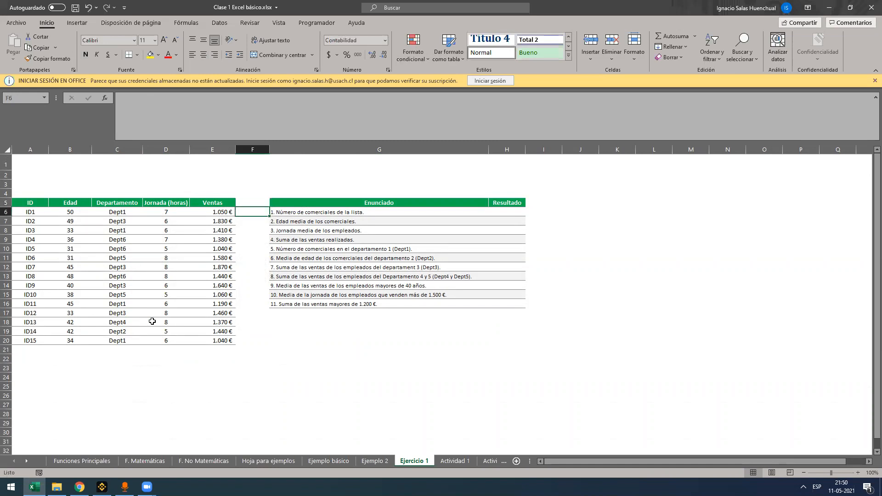
{"action": "key", "text": "Right"}
{"action": "key", "text": "Right"}
{"action": "key", "text": "Right"}
{"action": "key", "text": "Left"}
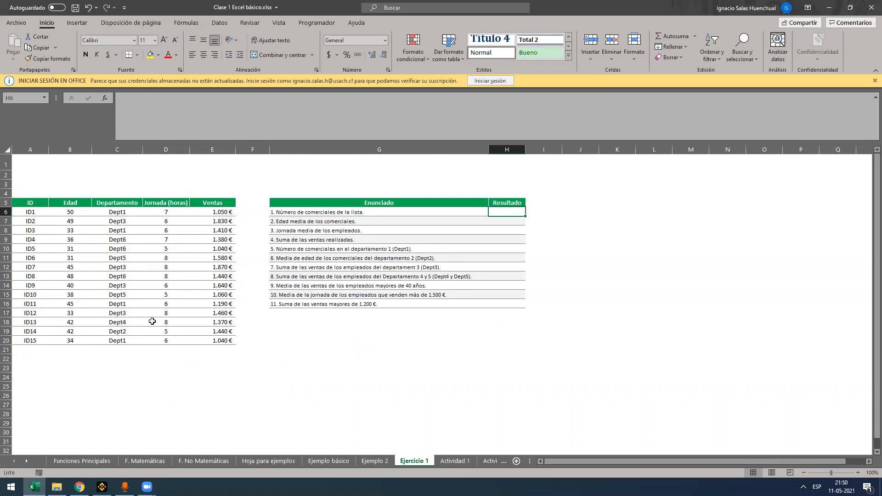
Examine the employee table A5:E20 by its ID, Edad, Departamento, Jornada (horas) and Ventas columns
{"action": "left_click_drag", "start_coordinate": [31, 205], "coordinate": [212, 346]}
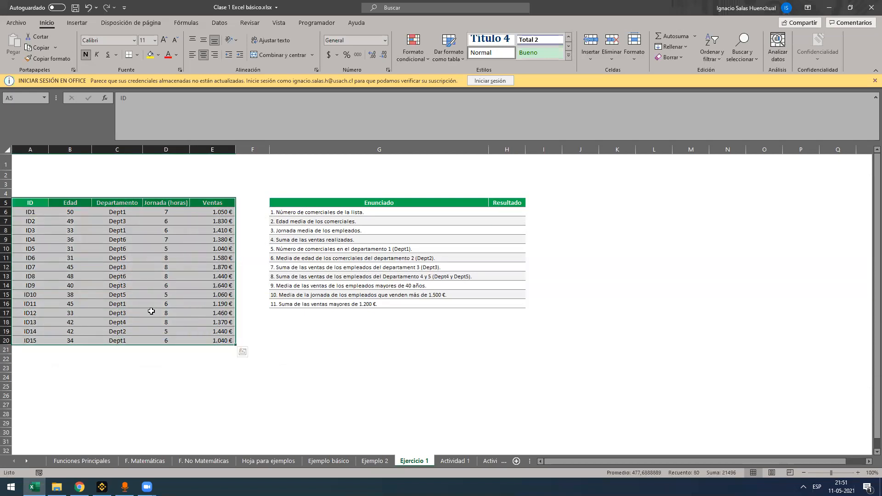
{"action": "left_click_drag", "start_coordinate": [34, 202], "coordinate": [29, 345]}
{"action": "left_click", "coordinate": [68, 202]}
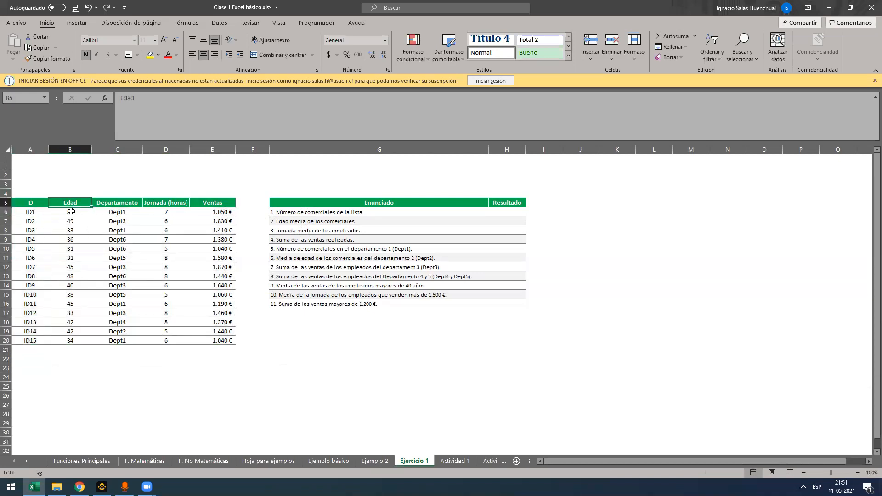
{"action": "left_click_drag", "start_coordinate": [71, 211], "coordinate": [75, 342]}
{"action": "left_click", "coordinate": [120, 204]}
{"action": "left_click_drag", "start_coordinate": [127, 274], "coordinate": [133, 338]}
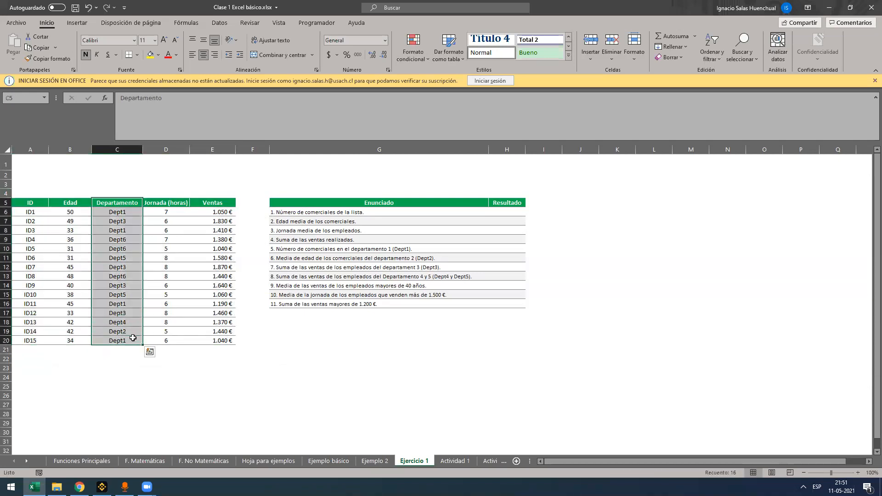
{"action": "left_click", "coordinate": [165, 202]}
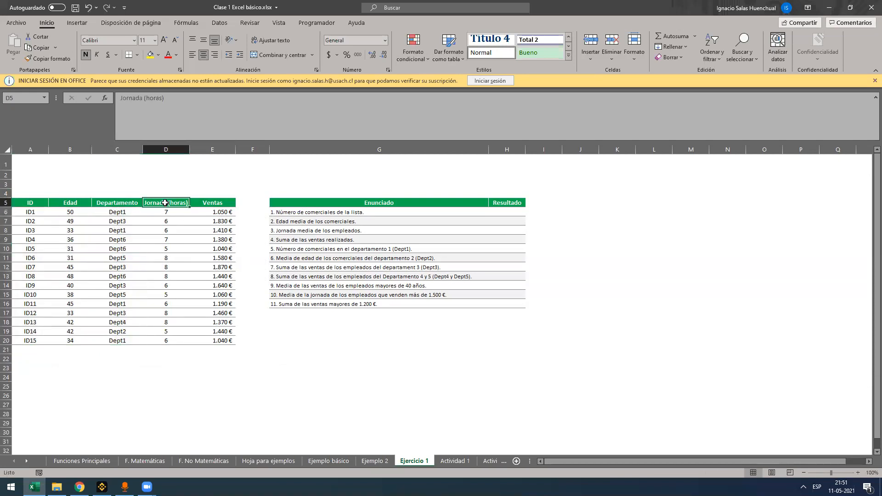
{"action": "left_click", "coordinate": [212, 201]}
Enter a CONTARA formula over the IDs A6:A20 in H6 for the number of salespeople in the list
{"action": "left_click", "coordinate": [503, 211]}
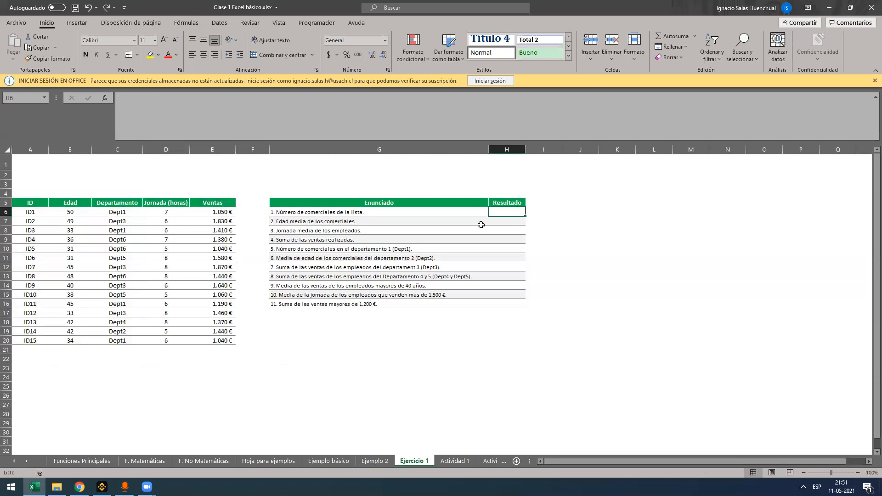
{"action": "type", "text": "="}
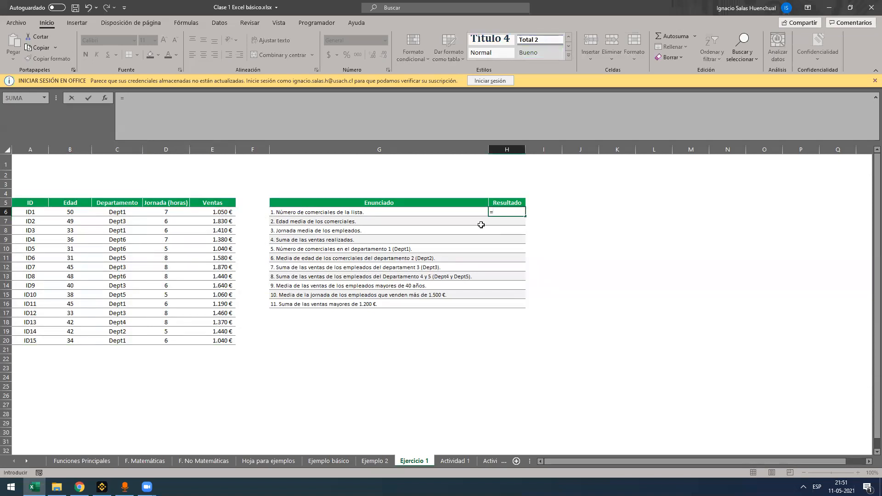
{"action": "type", "text": "CONTARA("}
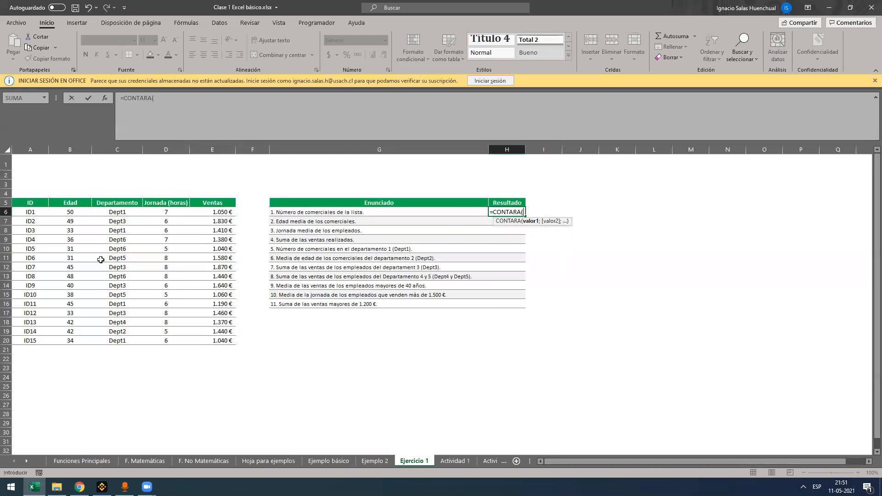
{"action": "left_click_drag", "start_coordinate": [33, 213], "coordinate": [34, 334]}
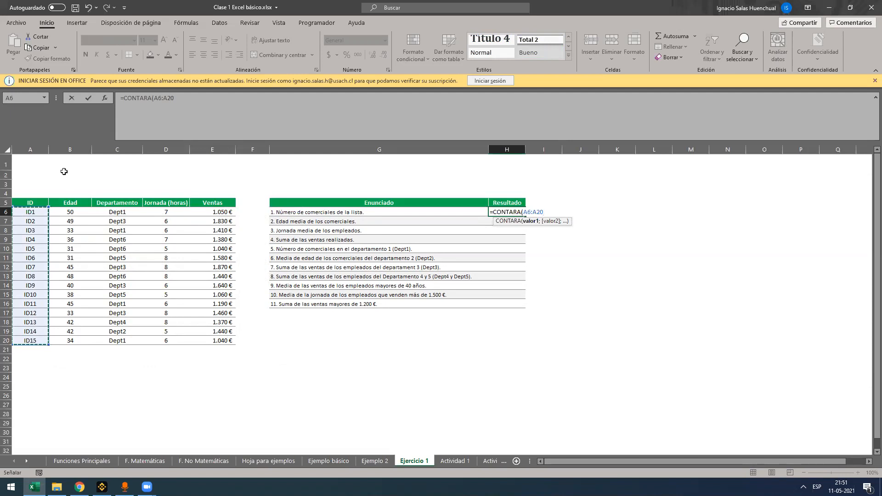
{"action": "key", "text": "Return"}
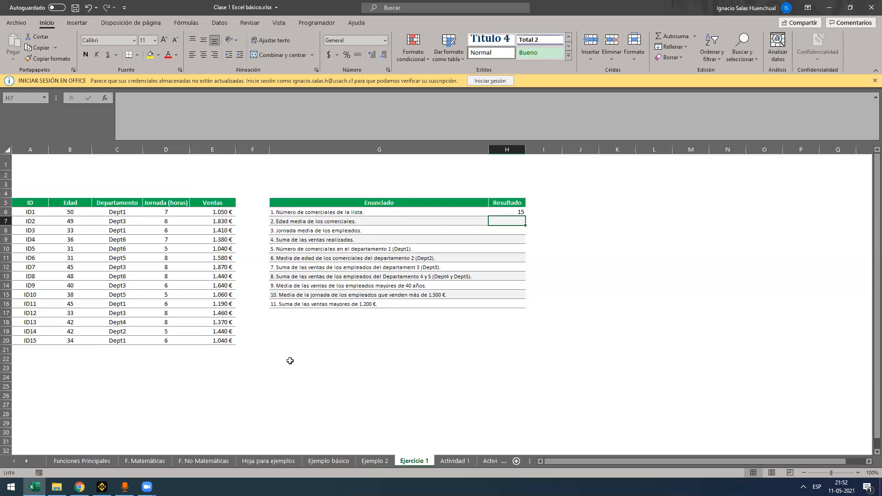
Use PROMEDIO to average the ages B6:B20 in H7 and the working hours D6:D20 in H8
{"action": "type", "text": "=prom"}
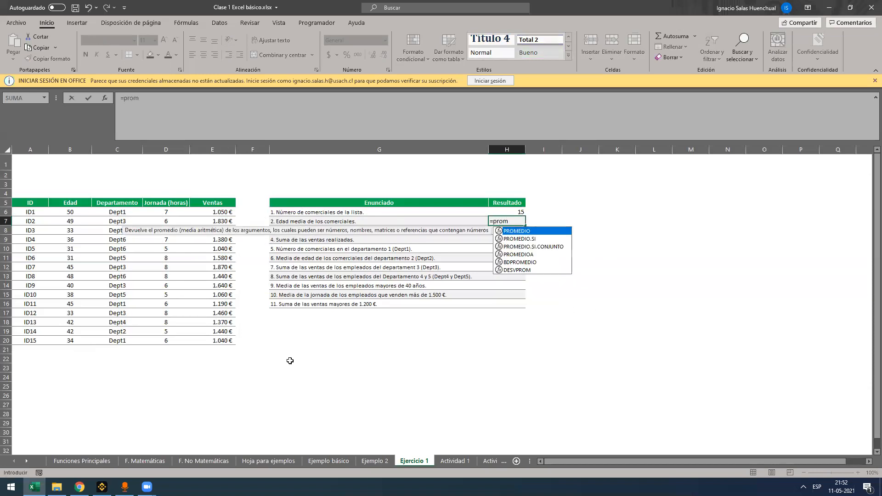
{"action": "key", "text": "Tab"}
{"action": "left_click_drag", "start_coordinate": [75, 210], "coordinate": [69, 335]}
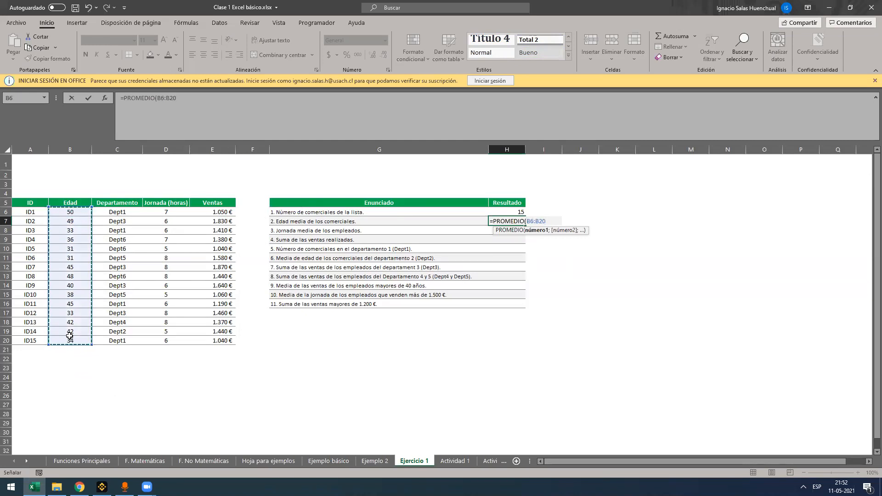
{"action": "key", "text": "Return"}
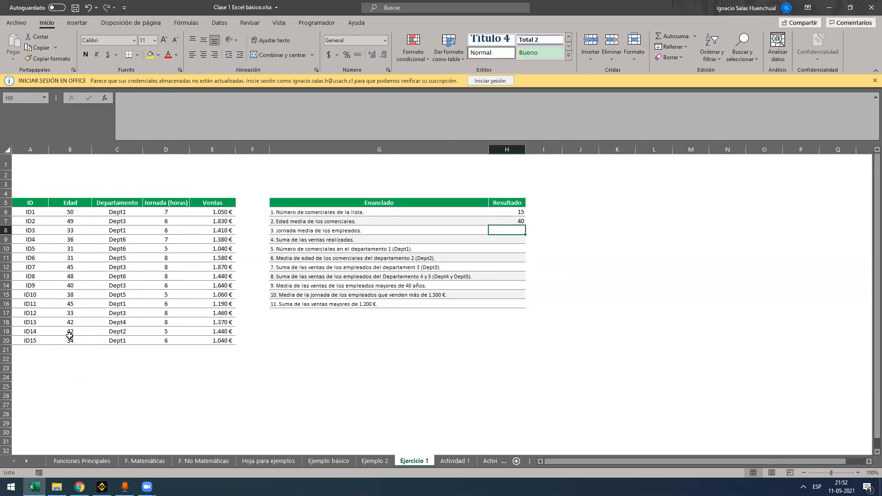
{"action": "type", "text": "+PROMEDIO("}
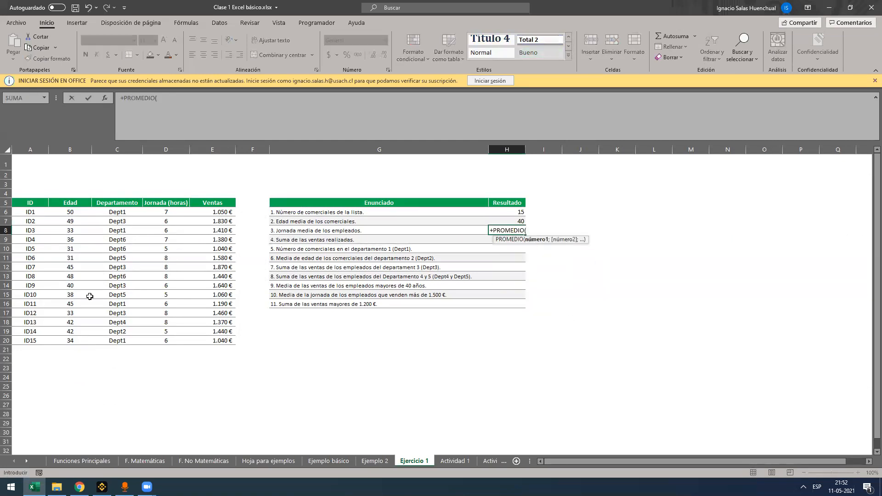
{"action": "left_click_drag", "start_coordinate": [166, 212], "coordinate": [169, 339]}
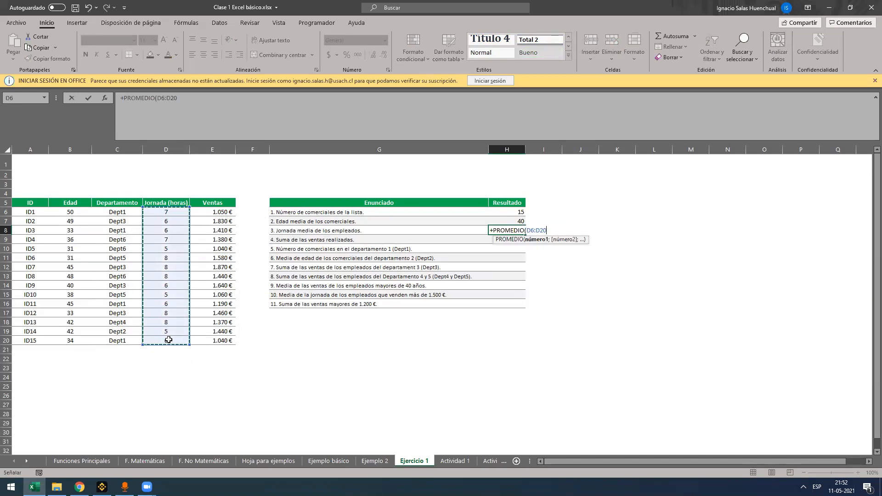
{"action": "key", "text": "Return"}
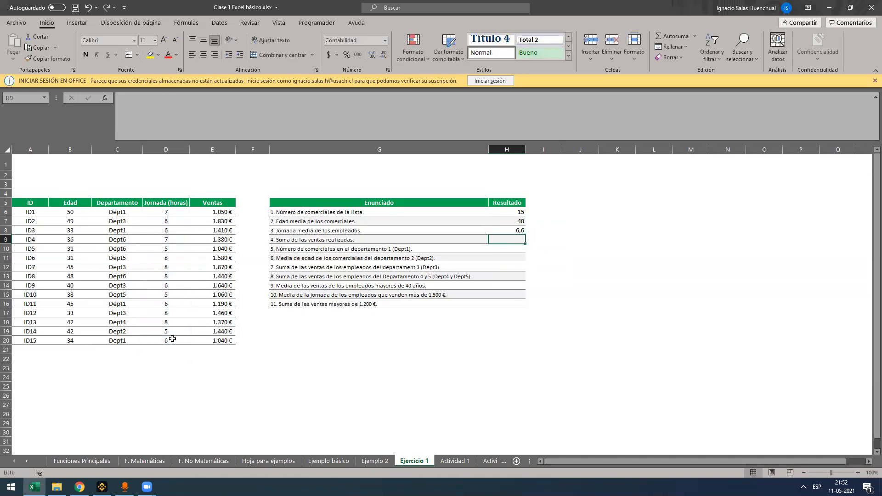
Total the sales E6:E20 in H9 with a SUMA formula
{"action": "type", "text": "+SUMA("}
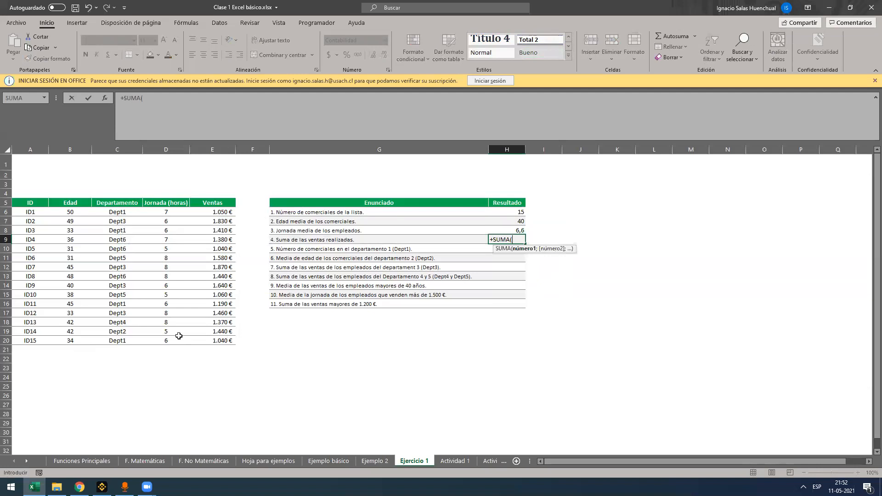
{"action": "left_click_drag", "start_coordinate": [227, 213], "coordinate": [218, 339]}
{"action": "key", "text": "Return"}
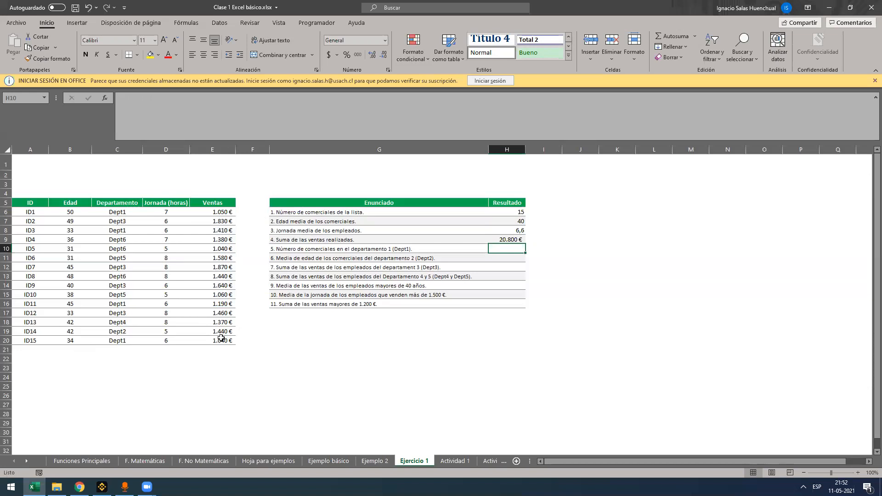
Enter =CONTAR.SI(C6:C20;"Dept1") in H10 to count the salespeople in department 1
{"action": "type", "text": "=contar.s"}
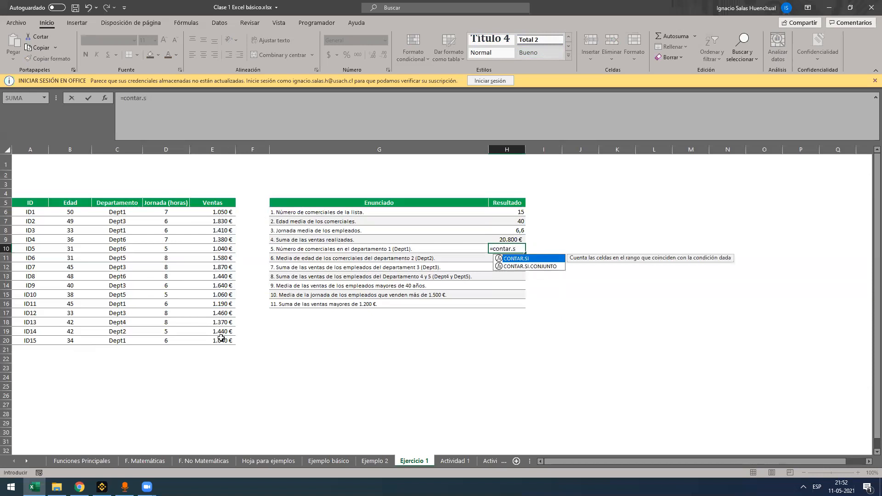
{"action": "key", "text": "Tab"}
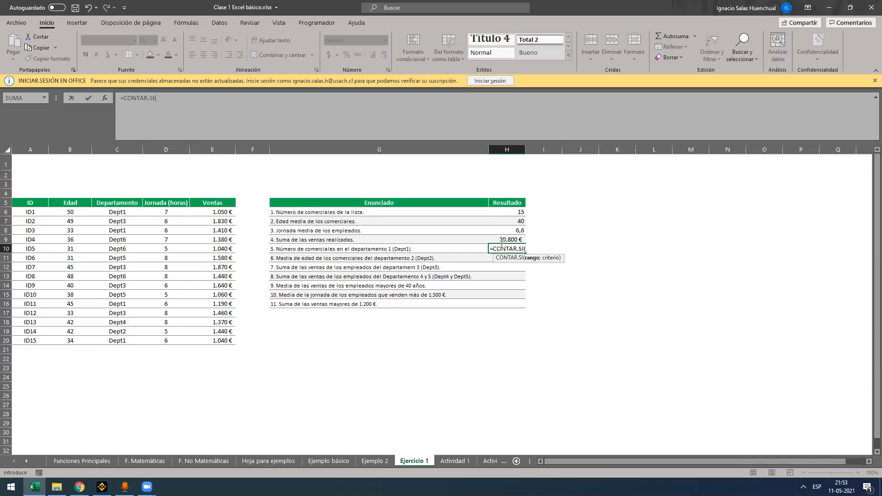
{"action": "left_click_drag", "start_coordinate": [118, 212], "coordinate": [110, 344]}
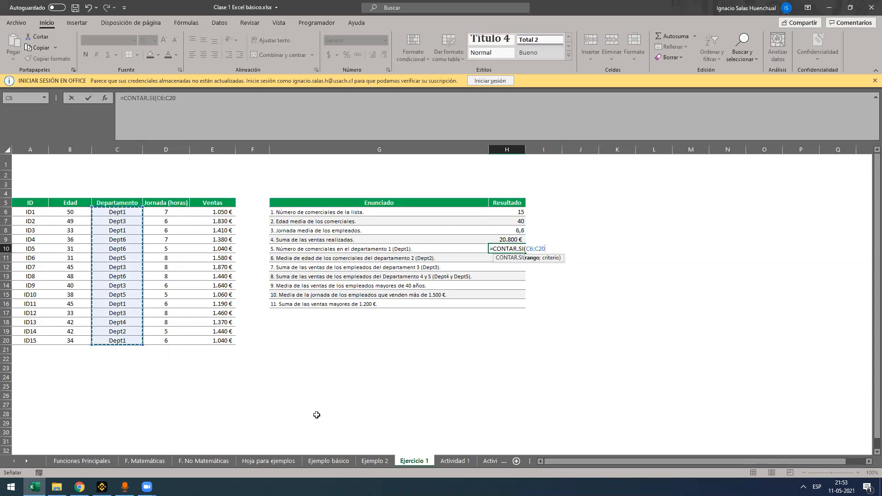
{"action": "type", "text": ";\"Dept1\")"}
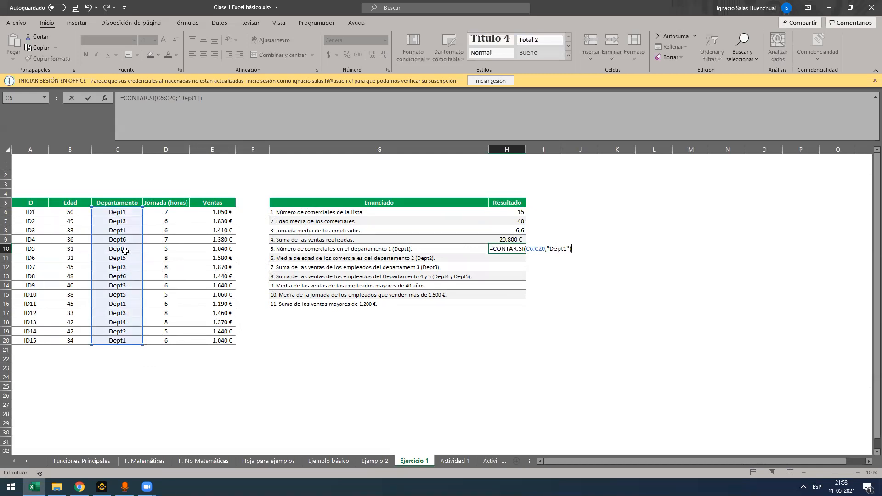
{"action": "key", "text": "Return"}
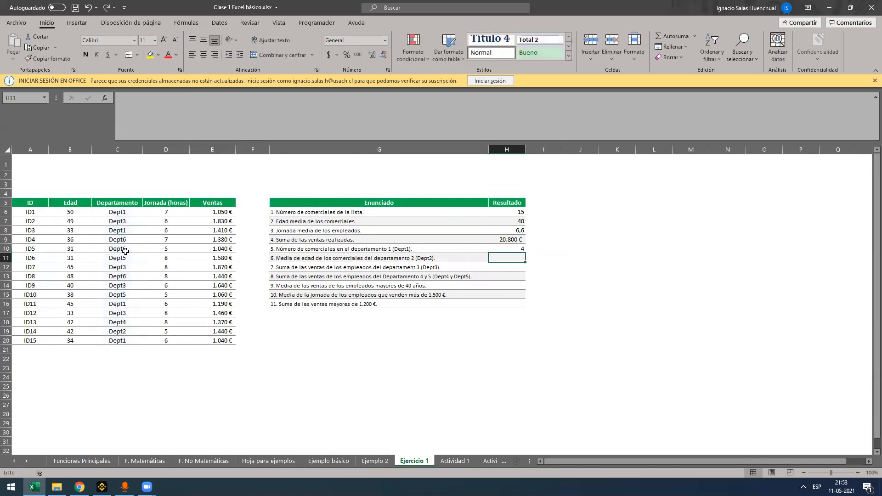
Review the CONTAR.SI formula in H10, highlighting its "Dept1" criterion, and leave it as it is
{"action": "key", "text": "Up"}
{"action": "key", "text": "F2"}
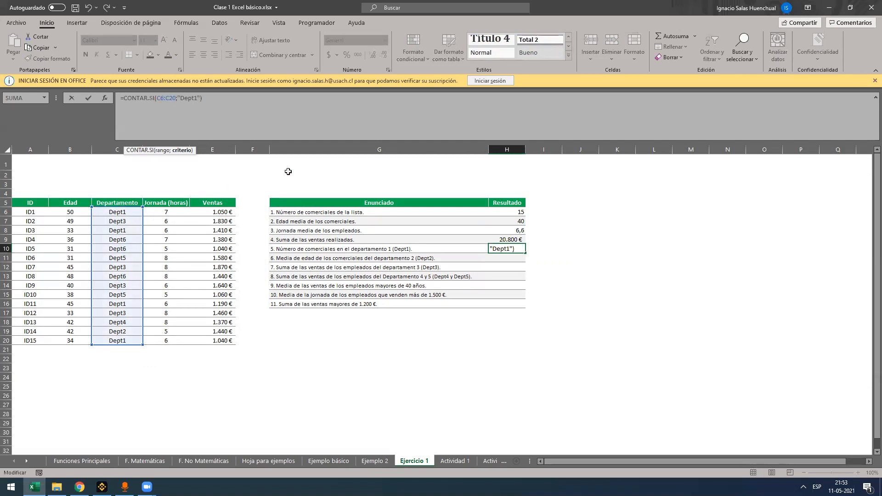
{"action": "left_click", "coordinate": [353, 103]}
{"action": "key", "text": "ctrl+Return"}
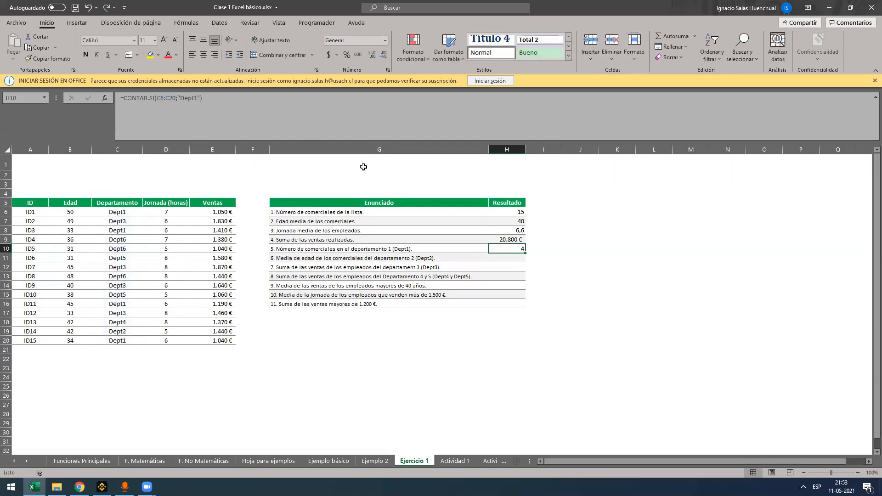
{"action": "key", "text": "F2"}
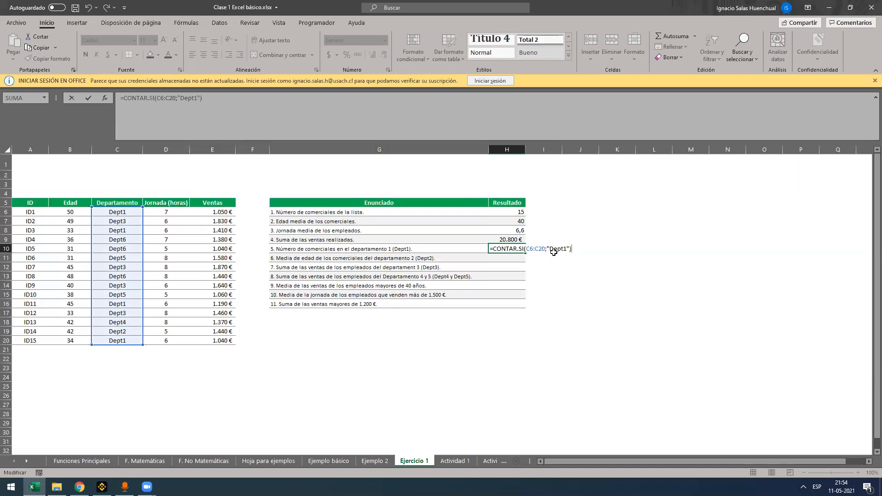
{"action": "left_click_drag", "start_coordinate": [547, 248], "coordinate": [572, 249]}
{"action": "key", "text": "Return"}
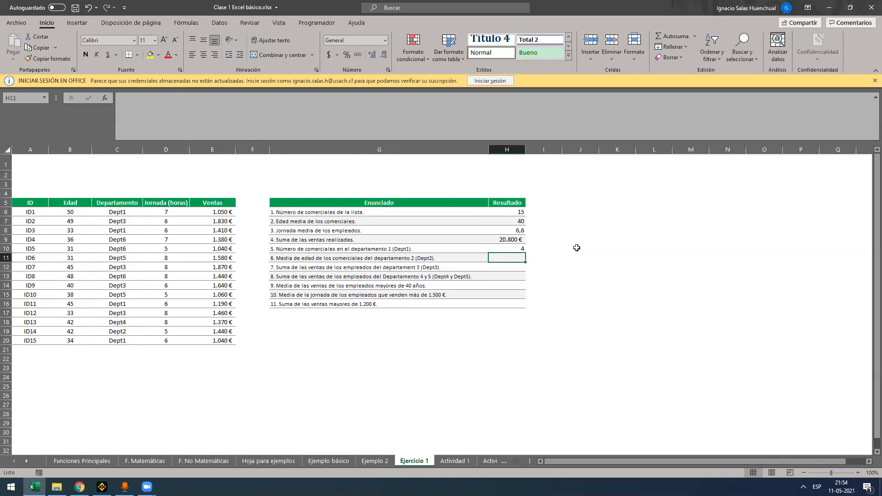
Start a PROMEDIO.SI formula in H11 for the average age of the department 2 salespeople
{"action": "type", "text": "="}
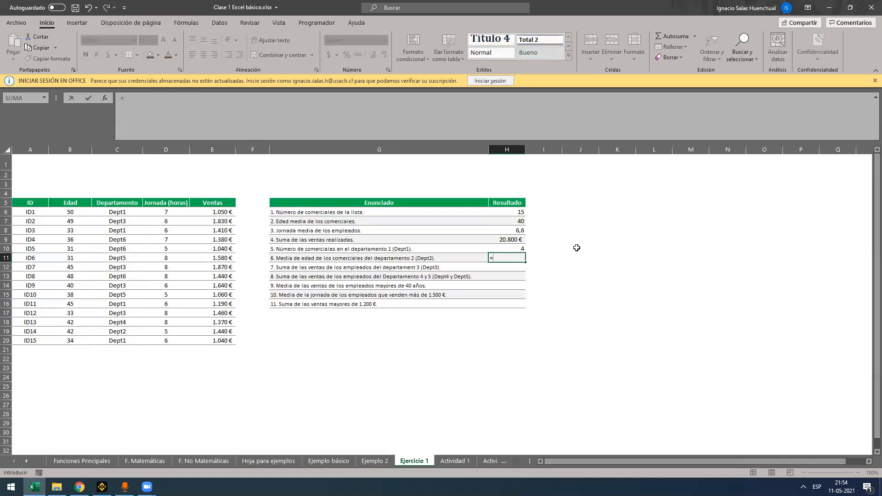
{"action": "type", "text": "promedio.s"}
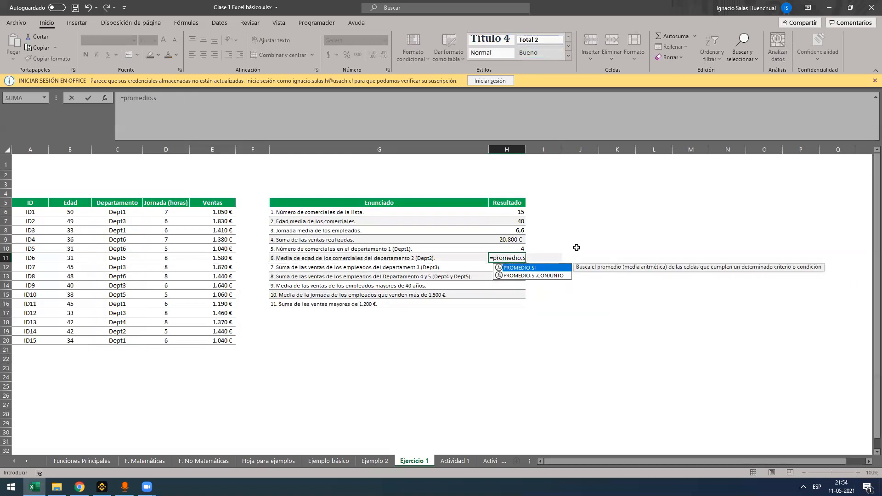
{"action": "key", "text": "Tab"}
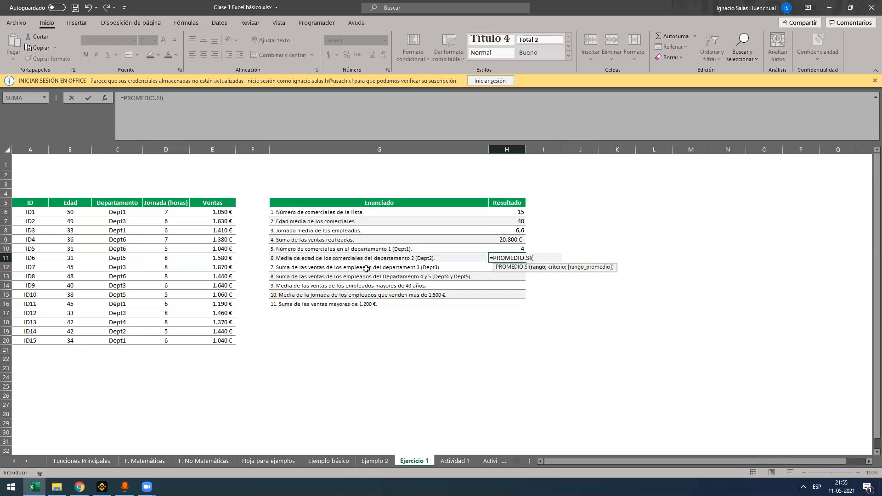
Complete the H11 formula as =PROMEDIO.SI(C6:C20;"Dept2";B6:B20) to average the ages of the department 2 salespeople
{"action": "left_click_drag", "start_coordinate": [108, 212], "coordinate": [110, 342]}
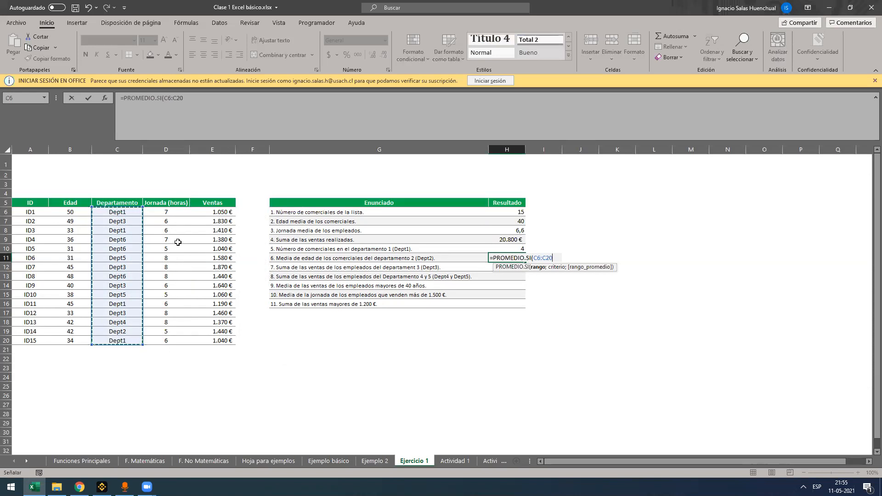
{"action": "type", "text": ";\""}
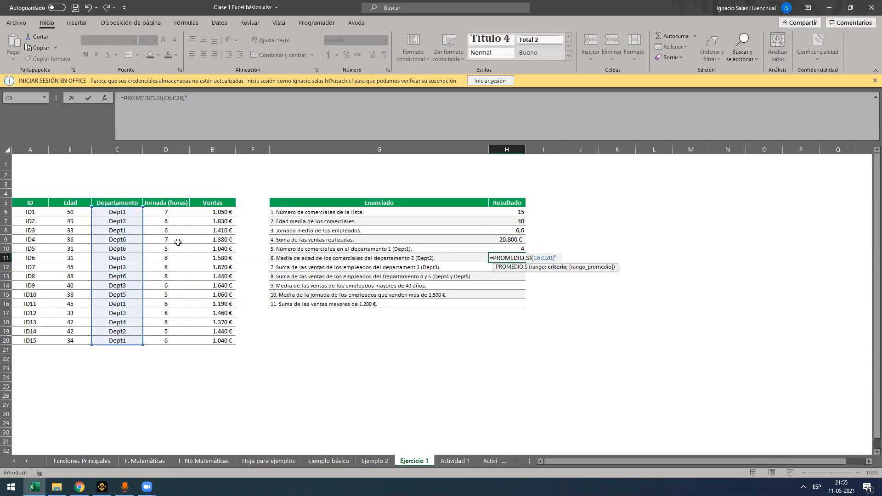
{"action": "type", "text": "Dept2\";"}
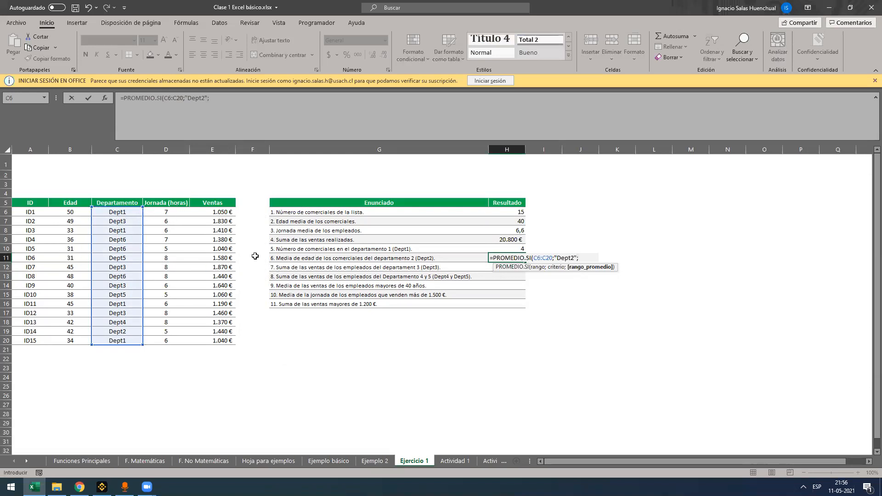
{"action": "left_click_drag", "start_coordinate": [78, 212], "coordinate": [72, 339]}
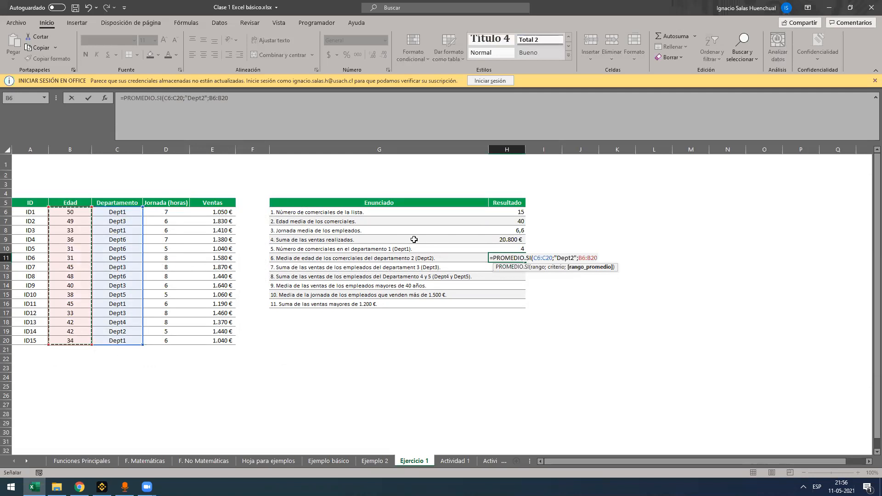
{"action": "type", "text": ")"}
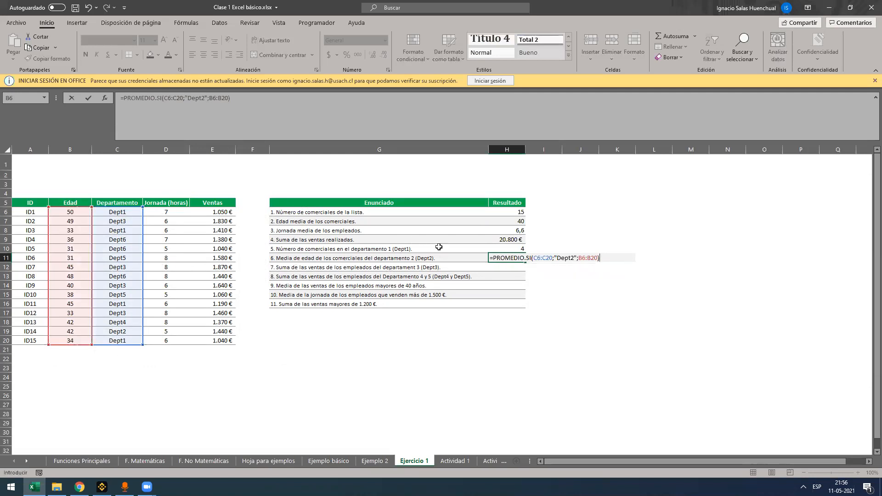
{"action": "left_click", "coordinate": [535, 257]}
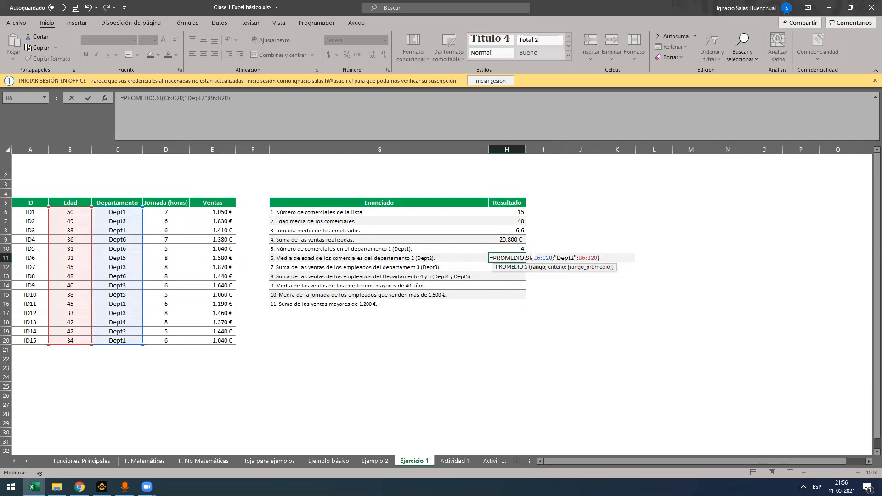
{"action": "left_click_drag", "start_coordinate": [533, 258], "coordinate": [553, 258]}
{"action": "key", "text": "Return"}
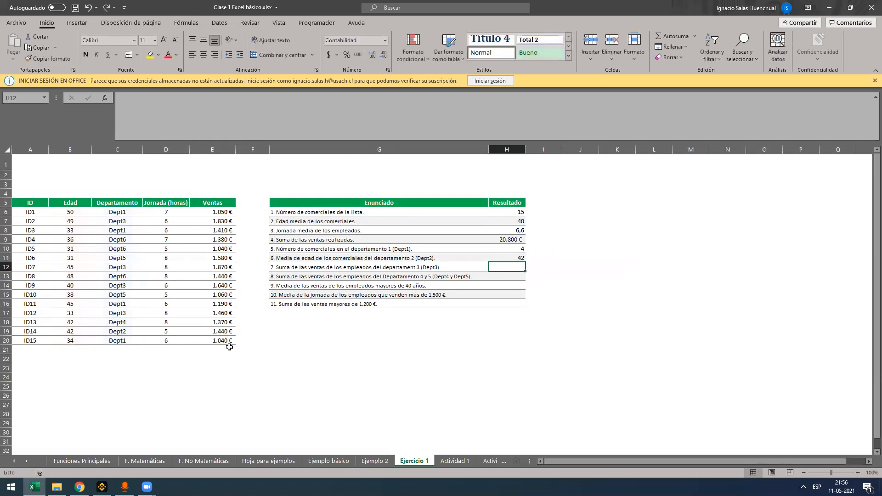
Change the department of employee ID4 in C9 to Dept2
{"action": "left_click", "coordinate": [113, 330]}
{"action": "left_click", "coordinate": [119, 239]}
{"action": "type", "text": "Dept2"}
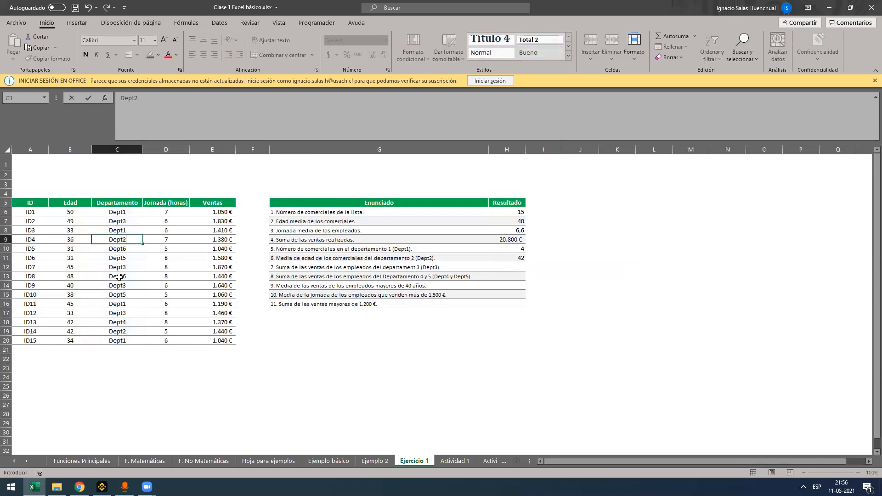
{"action": "key", "text": "Return"}
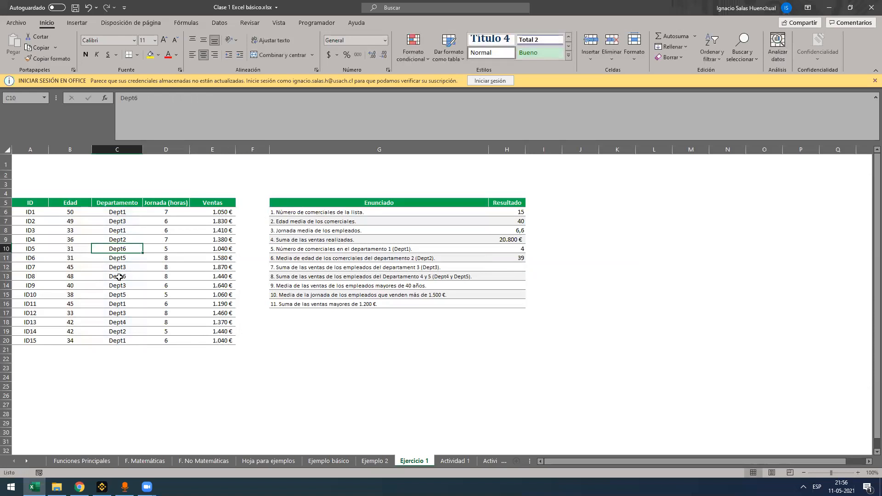
Highlight the department 2 ages in B9 and B19 in yellow, and undo the fill
{"action": "left_click", "coordinate": [73, 239]}
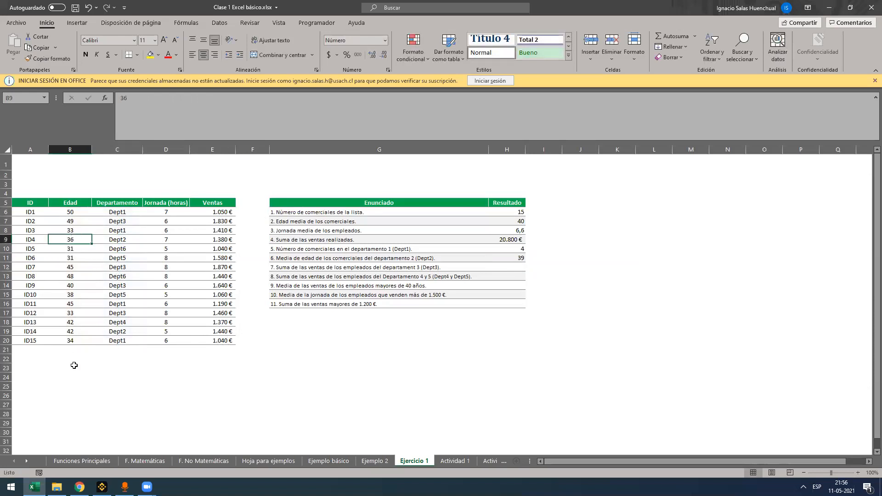
{"action": "left_click", "coordinate": [78, 329], "text": "ctrl"}
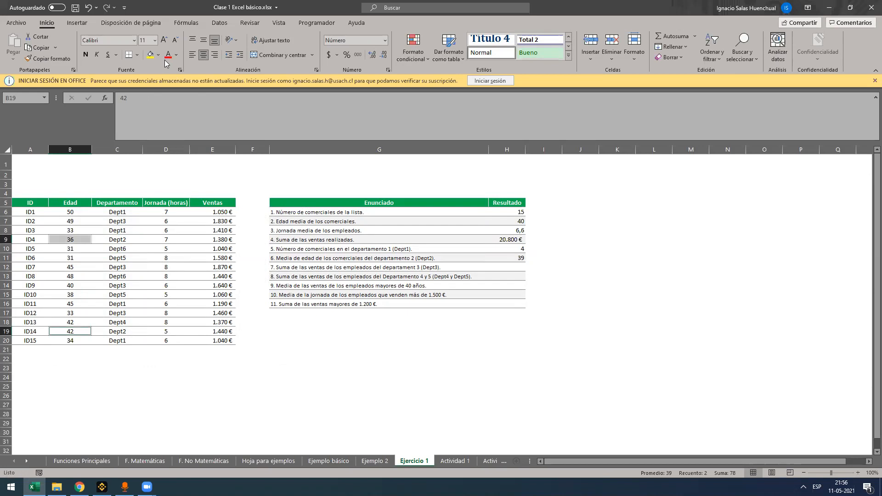
{"action": "left_click", "coordinate": [150, 54]}
{"action": "left_click", "coordinate": [128, 250]}
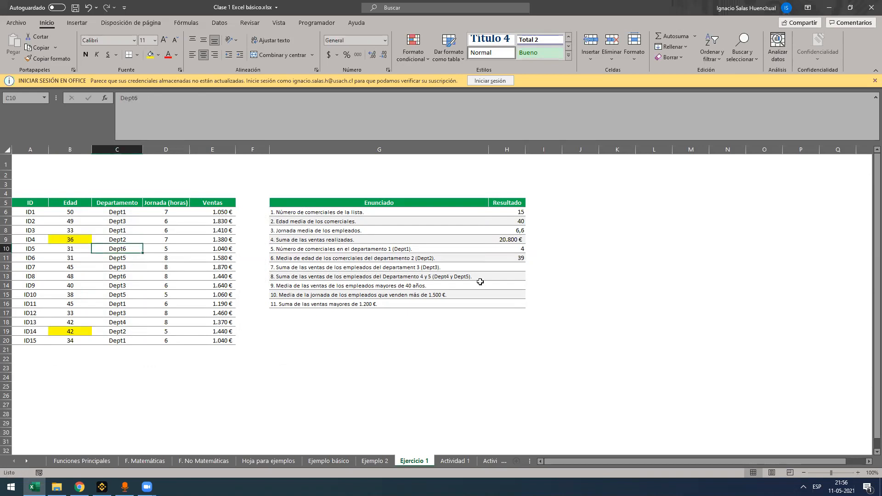
{"action": "left_click", "coordinate": [501, 260]}
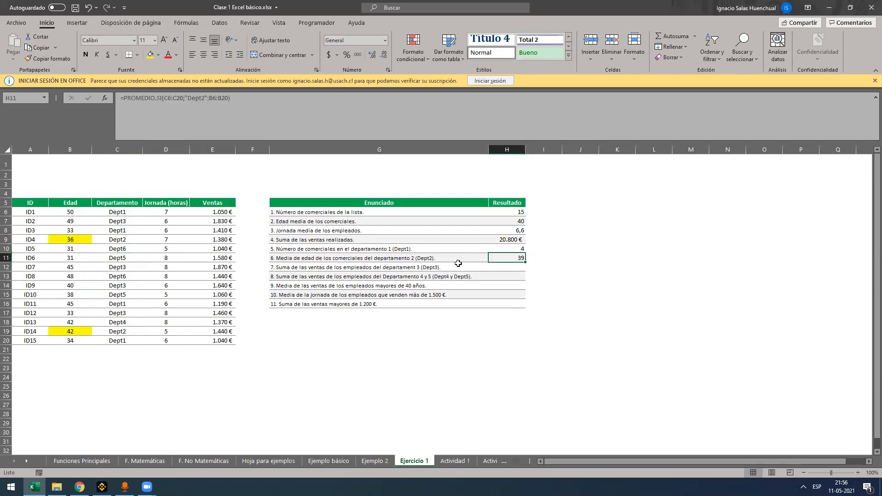
{"action": "key", "text": "ctrl+z"}
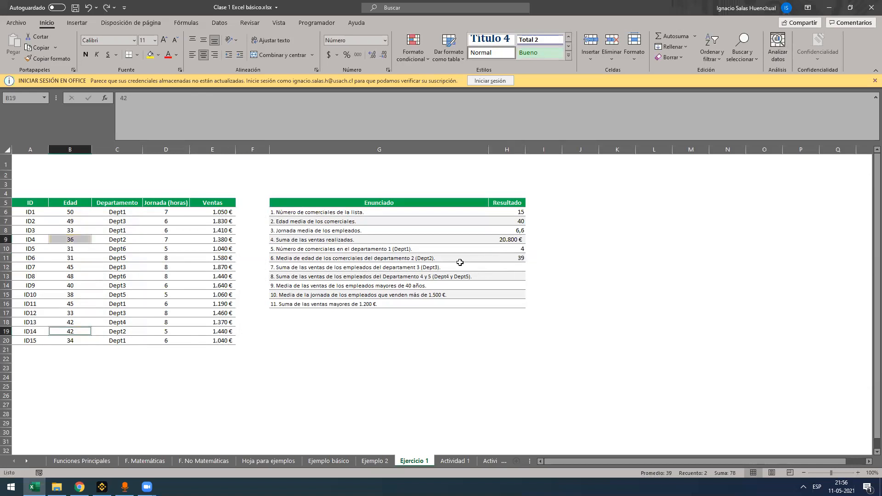
Review the PROMEDIO.SI formula in H11 and its highlighted ranges, leaving it as it is
{"action": "left_click", "coordinate": [491, 287]}
{"action": "left_click", "coordinate": [495, 263]}
{"action": "double_click", "coordinate": [498, 263]}
{"action": "left_click", "coordinate": [499, 256]}
{"action": "double_click", "coordinate": [500, 256]}
{"action": "key", "text": "Escape"}
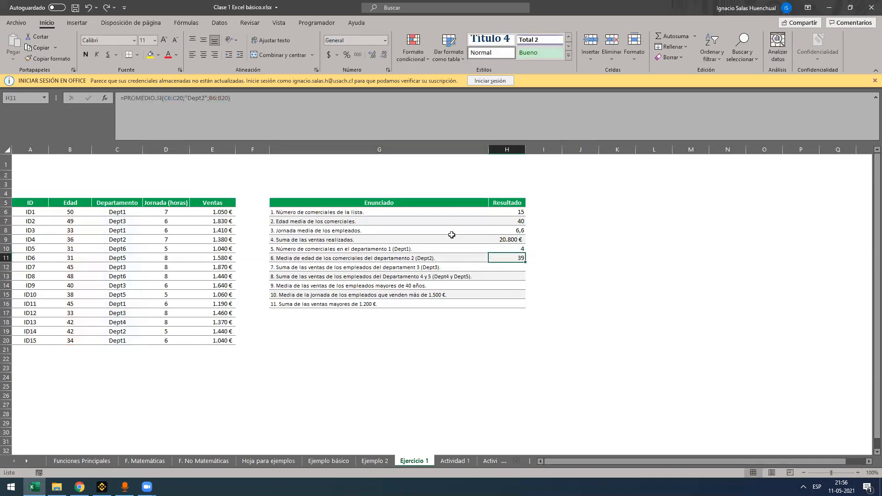
{"action": "key", "text": "F2"}
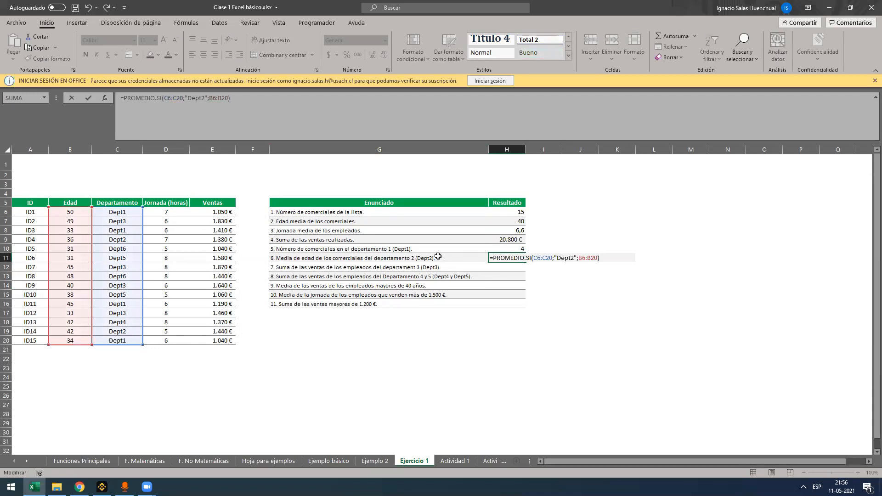
{"action": "key", "text": "Return"}
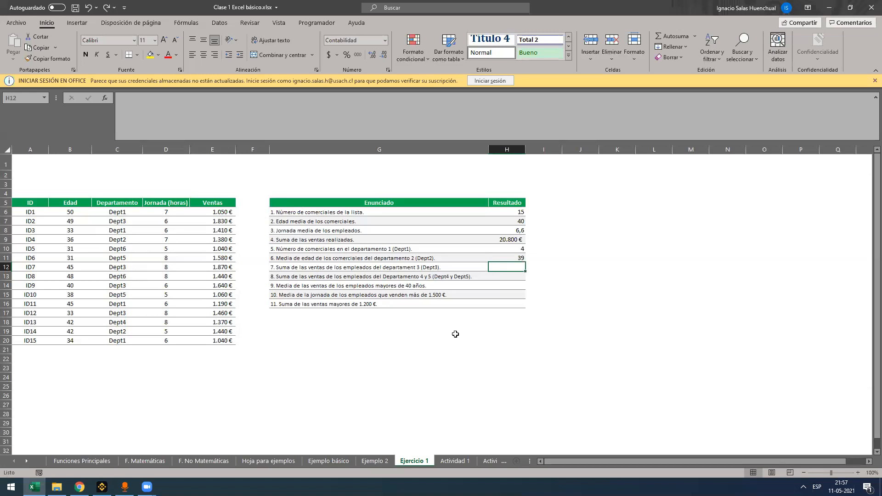
Enter =SUMAR.SI(C6:C20;"Dept3";E6:E20) in H12 to total the sales of the department 3 employees
{"action": "type", "text": "="}
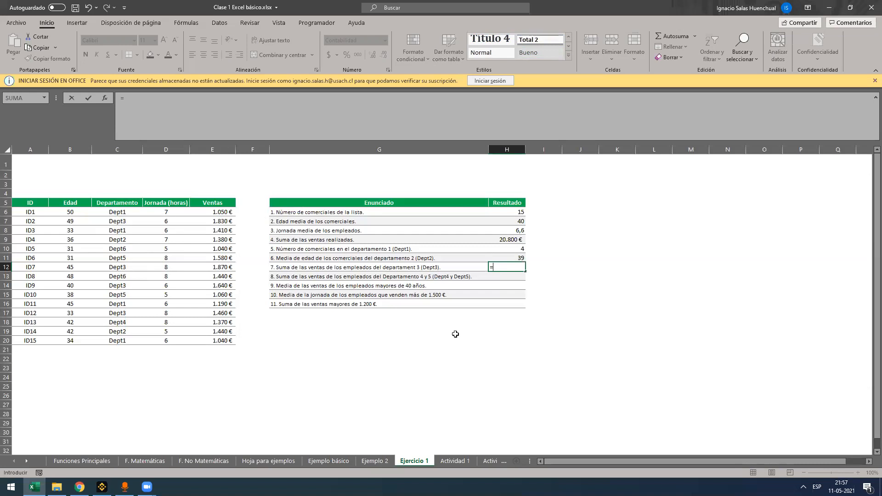
{"action": "type", "text": "sumar"}
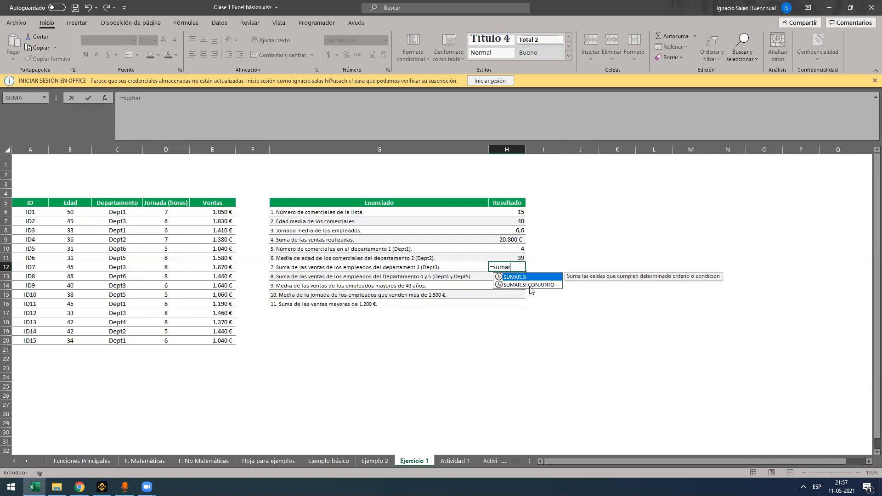
{"action": "key", "text": "Tab"}
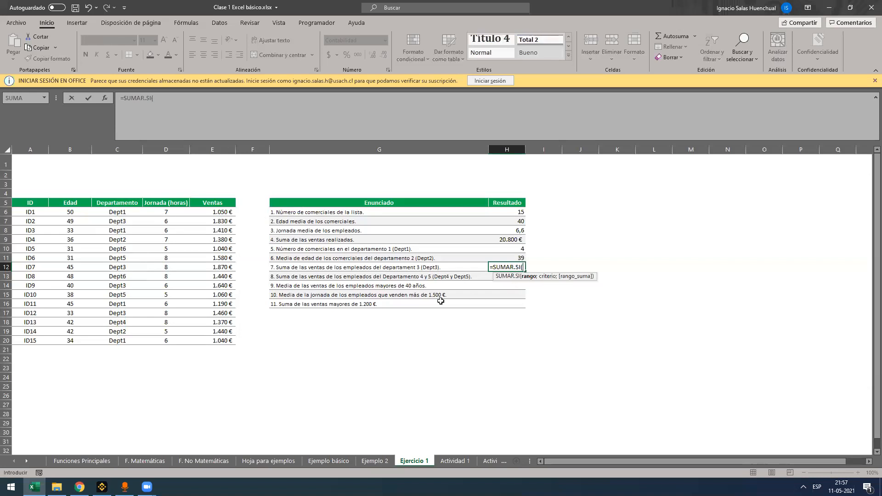
{"action": "left_click_drag", "start_coordinate": [118, 215], "coordinate": [119, 336]}
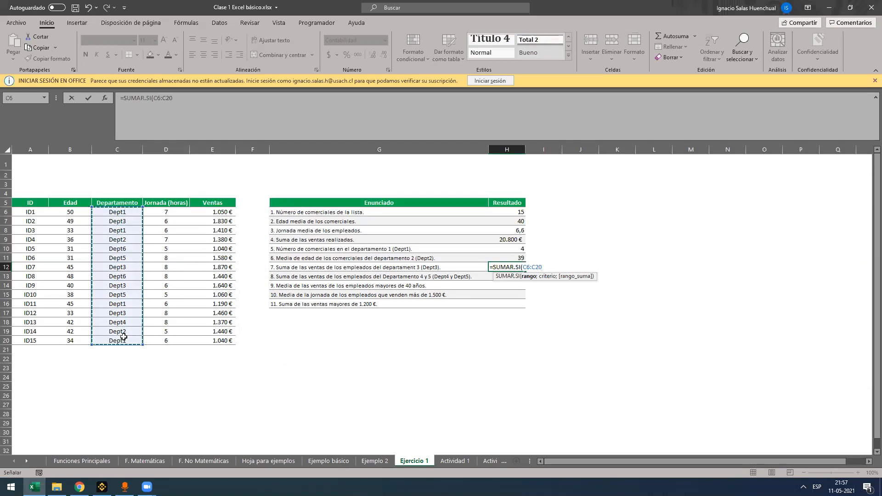
{"action": "type", "text": ";\"Dept2"}
{"action": "type", "text": "\";"}
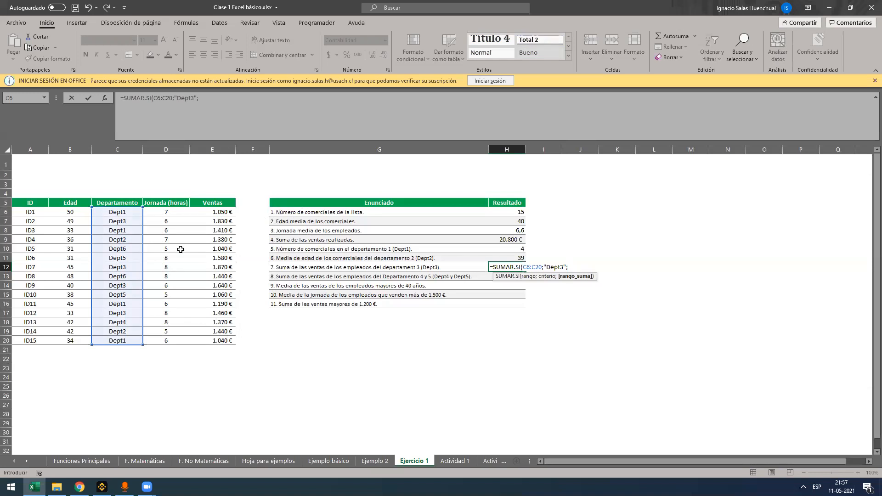
{"action": "left_click_drag", "start_coordinate": [203, 208], "coordinate": [209, 342]}
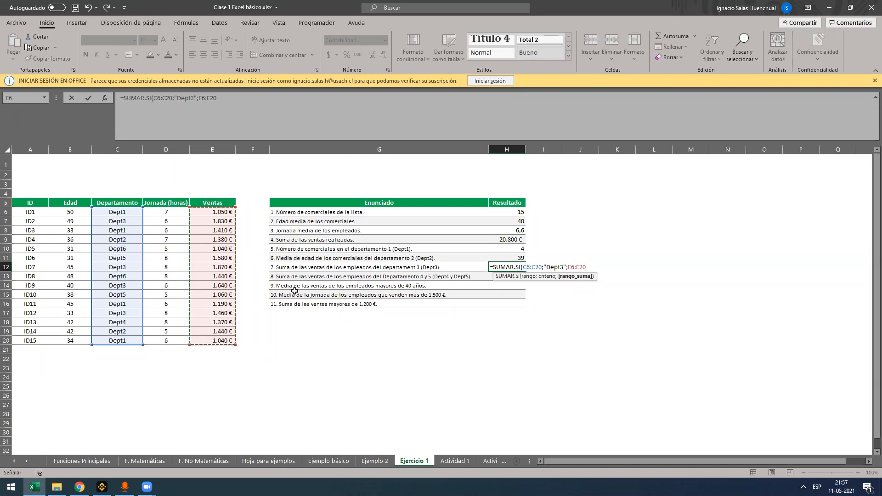
{"action": "key", "text": "ctrl+Return"}
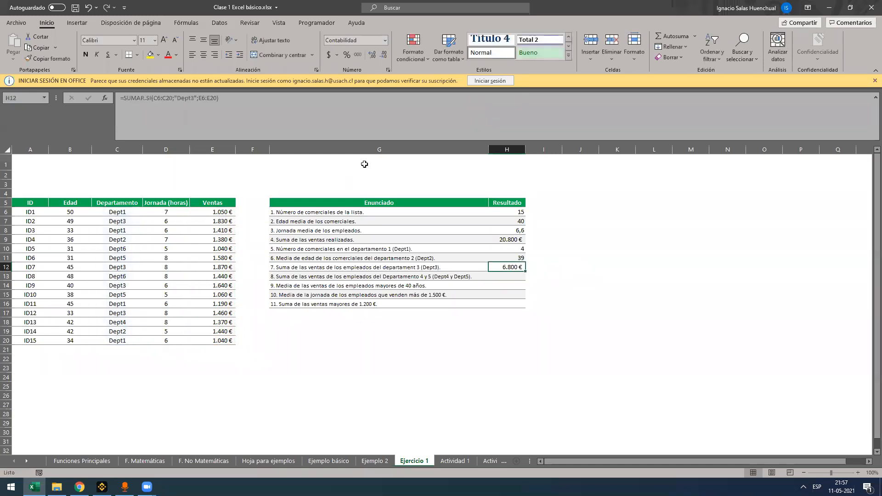
Check the SUMAR.SI formula in H12 against the department 3 values in the sales column
{"action": "key", "text": "F2"}
{"action": "key", "text": "Escape"}
{"action": "left_click_drag", "start_coordinate": [212, 213], "coordinate": [221, 285]}
{"action": "left_click", "coordinate": [201, 275]}
{"action": "left_click", "coordinate": [218, 220]}
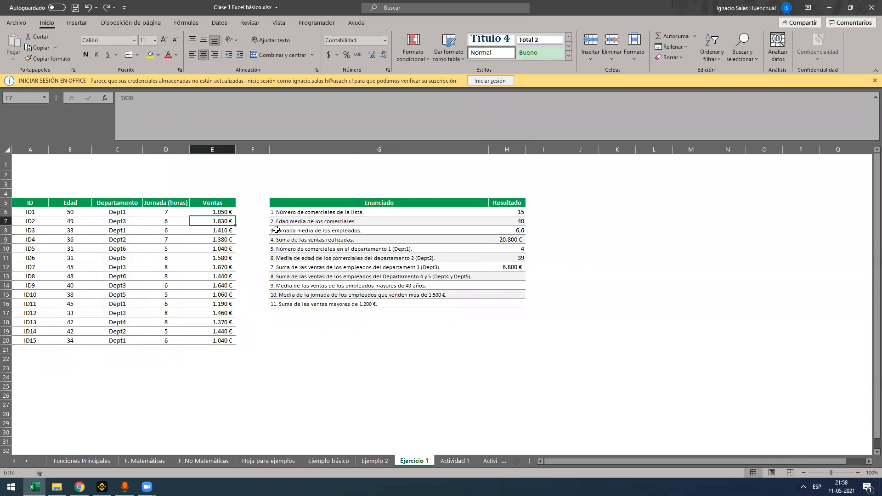
{"action": "left_click", "coordinate": [505, 265]}
Review question 8 in G13, highlighting its mention of departments 4 and 5, and leave the text as it is
{"action": "left_click", "coordinate": [518, 276]}
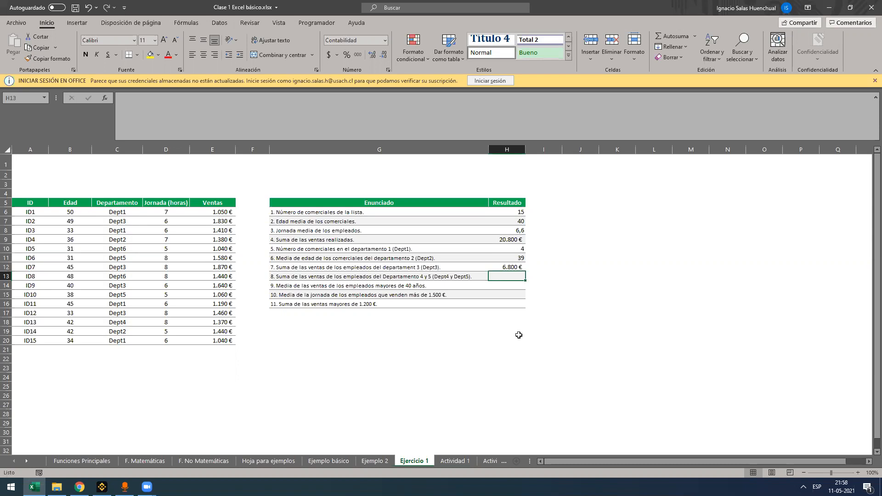
{"action": "type", "text": "="}
{"action": "key", "text": "BackSpace"}
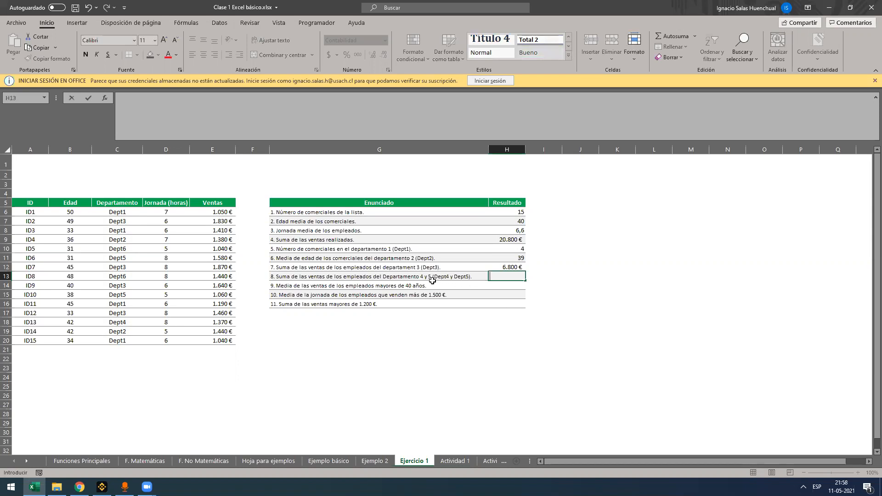
{"action": "left_click", "coordinate": [407, 276]}
{"action": "double_click", "coordinate": [384, 276]}
{"action": "left_click_drag", "start_coordinate": [384, 276], "coordinate": [442, 276]}
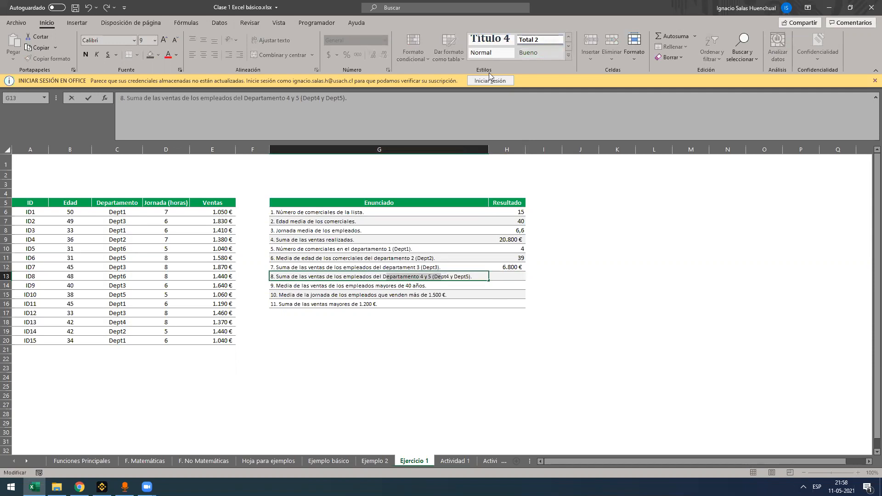
{"action": "left_click_drag", "start_coordinate": [383, 276], "coordinate": [431, 276]}
{"action": "key", "text": "Escape"}
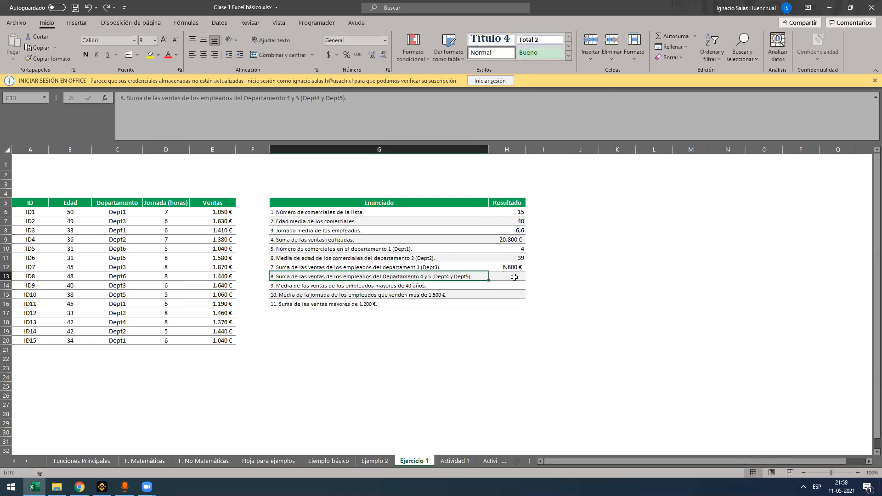
Start a SUMAR.SI.CONJUNTO formula in H13 with the sales column E6:E20 as the sum range
{"action": "left_click", "coordinate": [514, 277]}
{"action": "type", "text": "="}
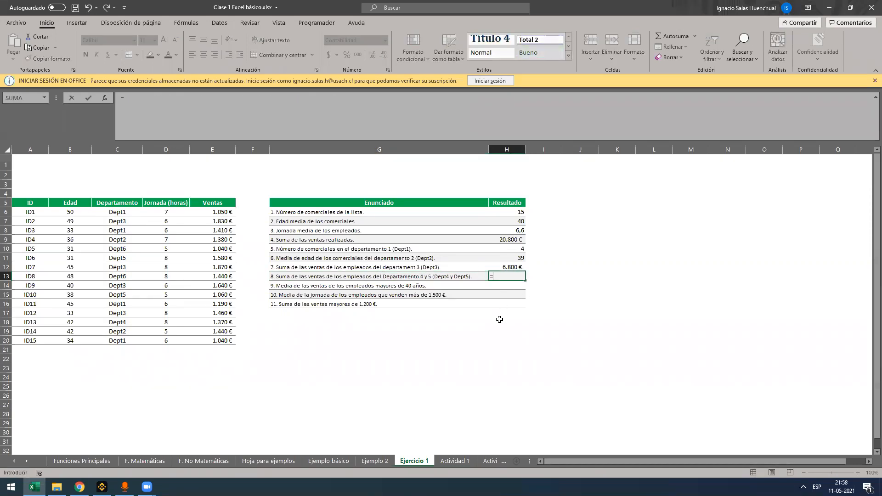
{"action": "type", "text": "sumar.si"}
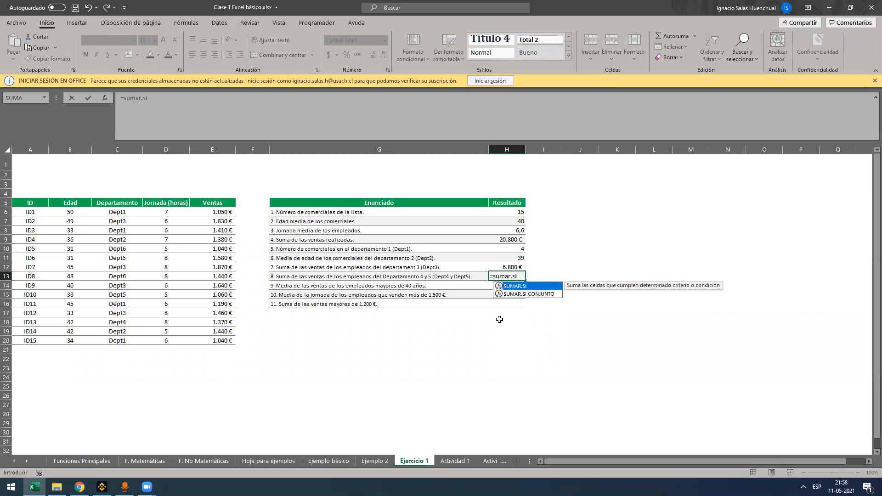
{"action": "key", "text": "Down"}
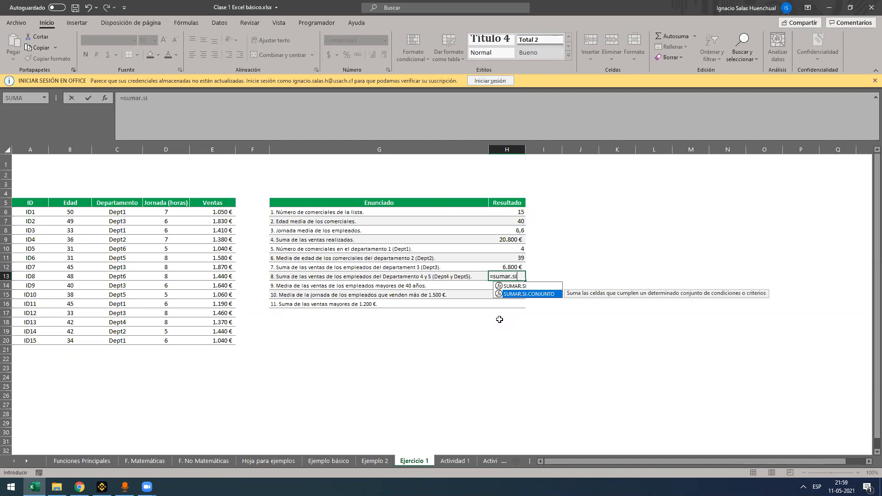
{"action": "key", "text": "Tab"}
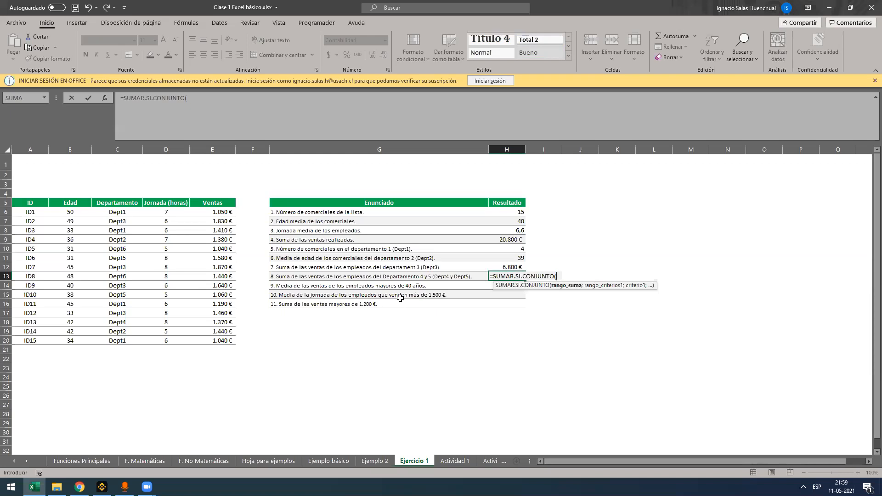
{"action": "left_click", "coordinate": [221, 212]}
{"action": "left_click_drag", "start_coordinate": [224, 230], "coordinate": [210, 341]}
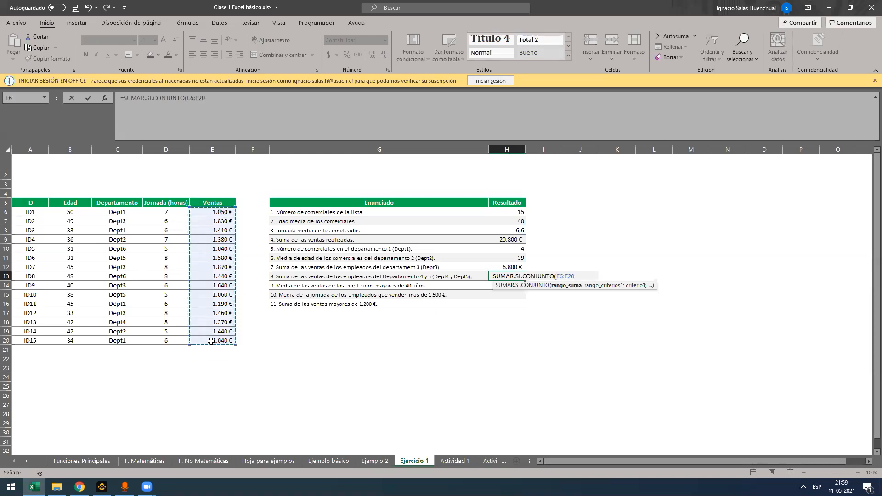
{"action": "type", "text": ";"}
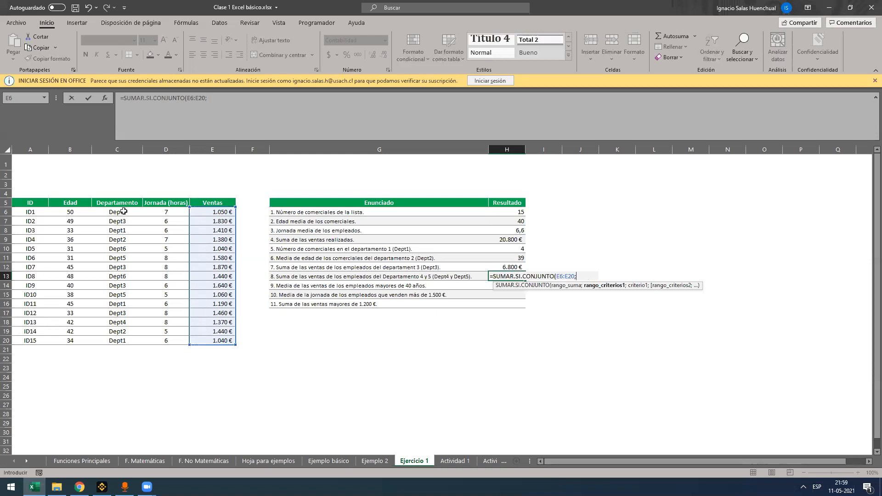
Add the criteria C6:C20 equal to "Dept2" and B6:B20 equal to "36" to the H13 formula and enter it
{"action": "left_click_drag", "start_coordinate": [124, 211], "coordinate": [120, 336]}
{"action": "type", "text": ";\"Dept2\";"}
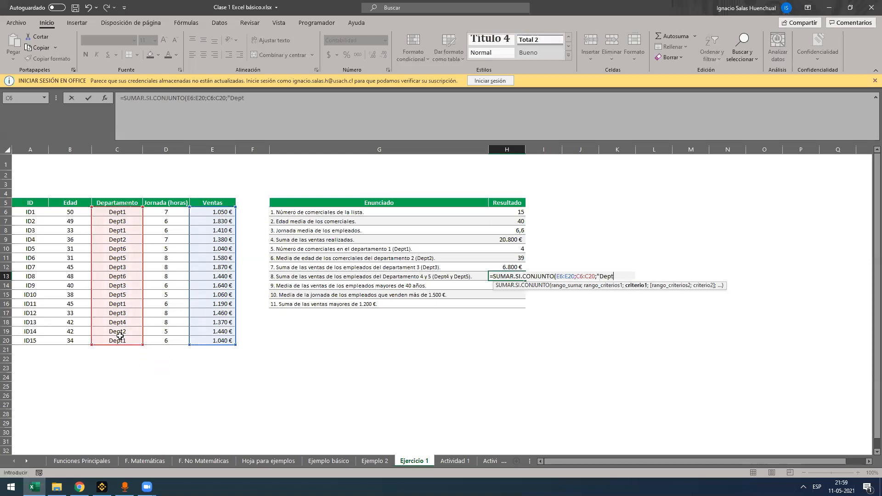
{"action": "left_click", "coordinate": [72, 212]}
{"action": "left_click_drag", "start_coordinate": [72, 271], "coordinate": [62, 352]}
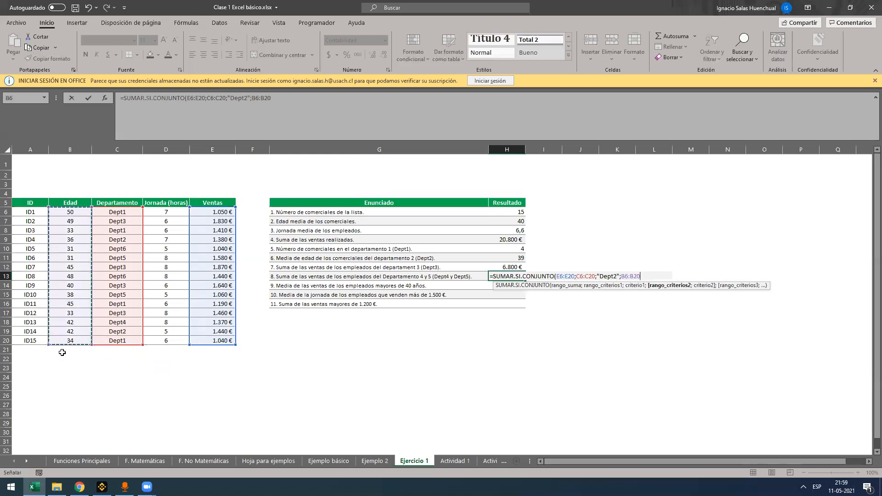
{"action": "type", "text": ";\"3"}
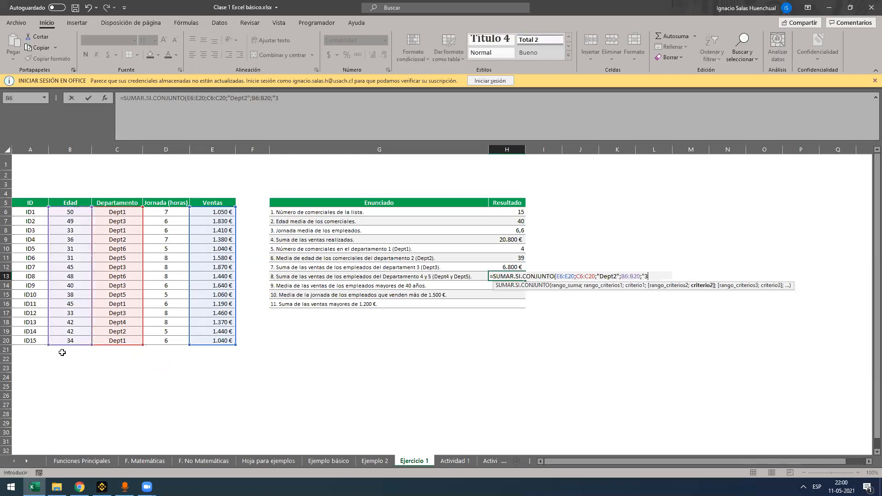
{"action": "type", "text": "6\")"}
{"action": "key", "text": "Return"}
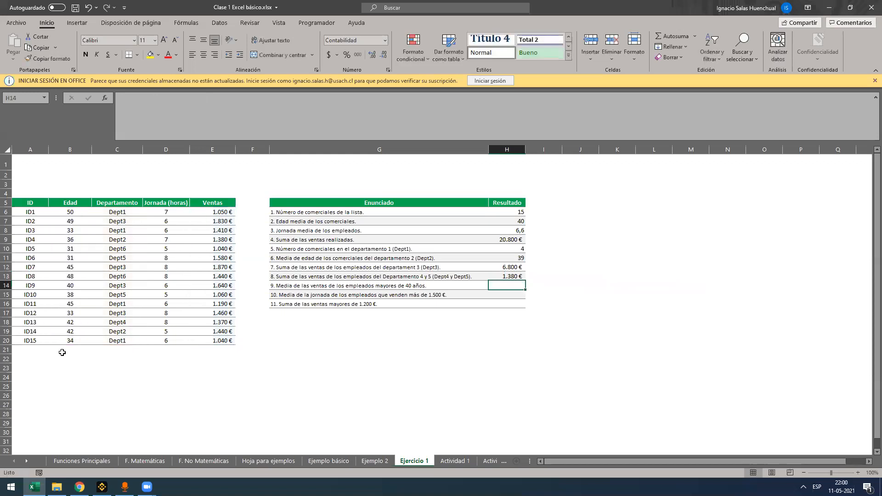
Check the H13 formula against the age and sales values of employee ID4
{"action": "left_click", "coordinate": [198, 133]}
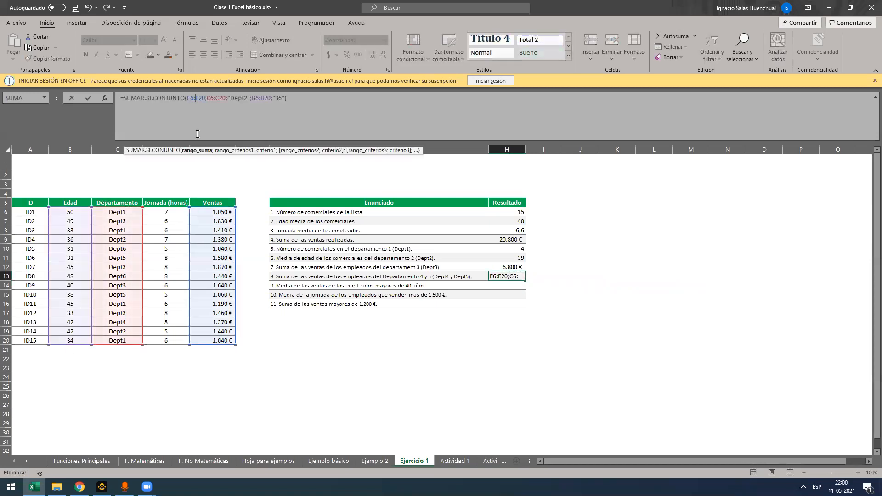
{"action": "key", "text": "Escape"}
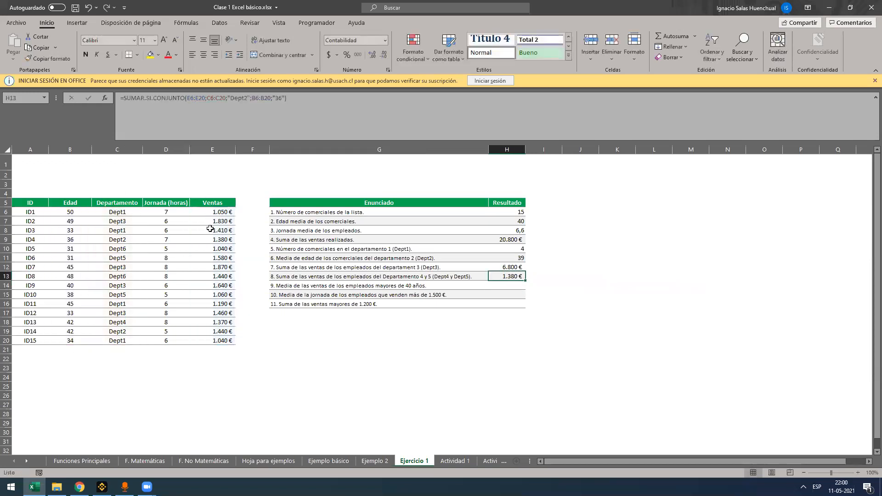
{"action": "left_click", "coordinate": [74, 242]}
{"action": "left_click", "coordinate": [212, 237], "text": "ctrl"}
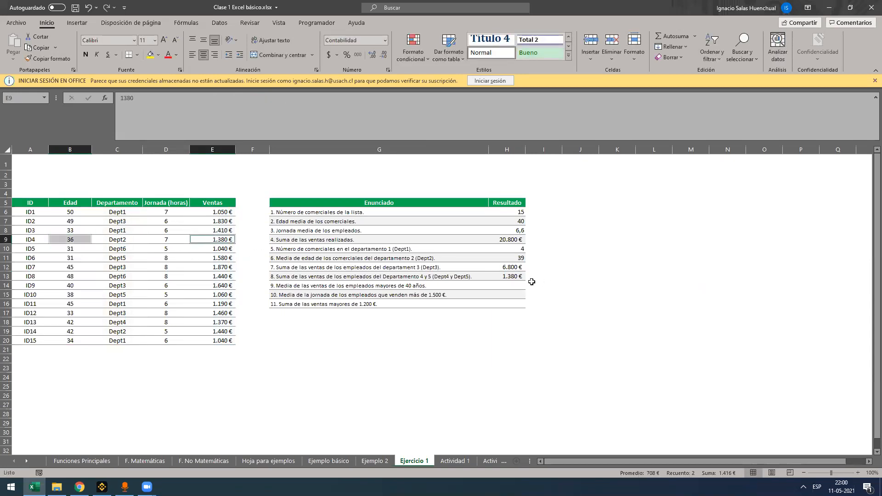
Review the criteria ranges and criteria of the SUMAR.SI.CONJUNTO formula in H13, leaving it as it is
{"action": "double_click", "coordinate": [503, 277]}
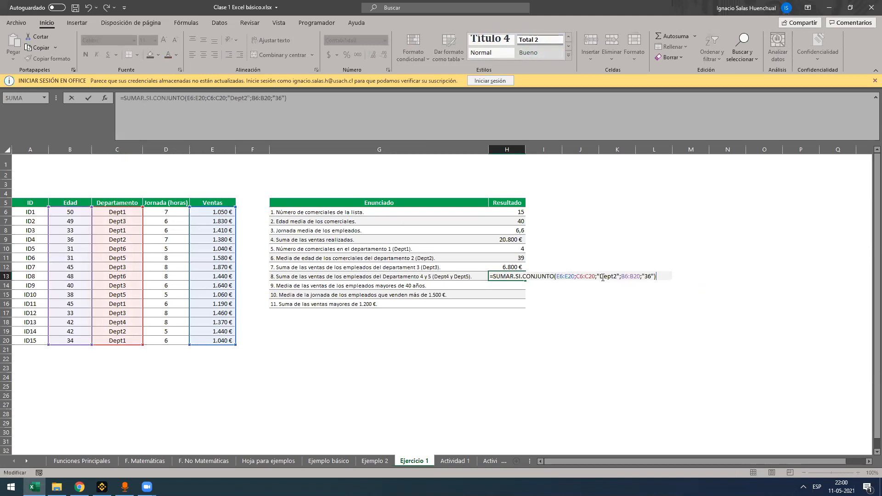
{"action": "left_click_drag", "start_coordinate": [600, 276], "coordinate": [651, 276]}
{"action": "left_click_drag", "start_coordinate": [596, 276], "coordinate": [640, 277]}
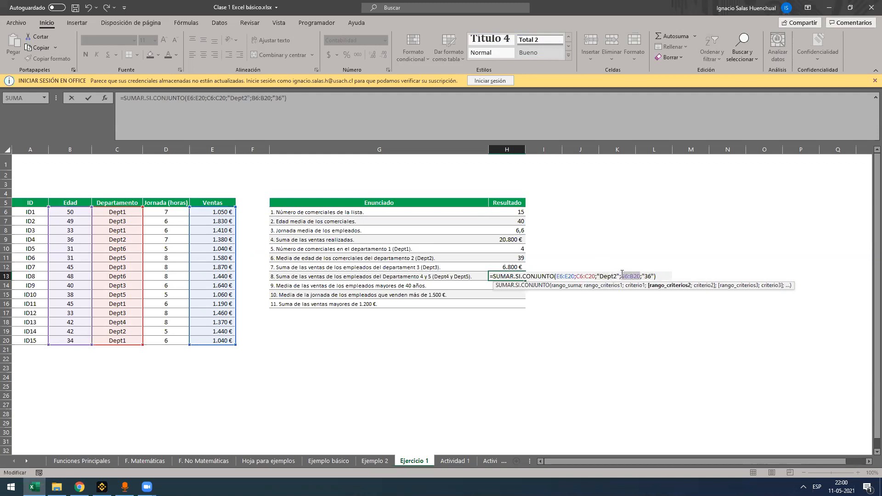
{"action": "left_click", "coordinate": [583, 276]}
{"action": "left_click", "coordinate": [608, 276]}
{"action": "left_click", "coordinate": [648, 276]}
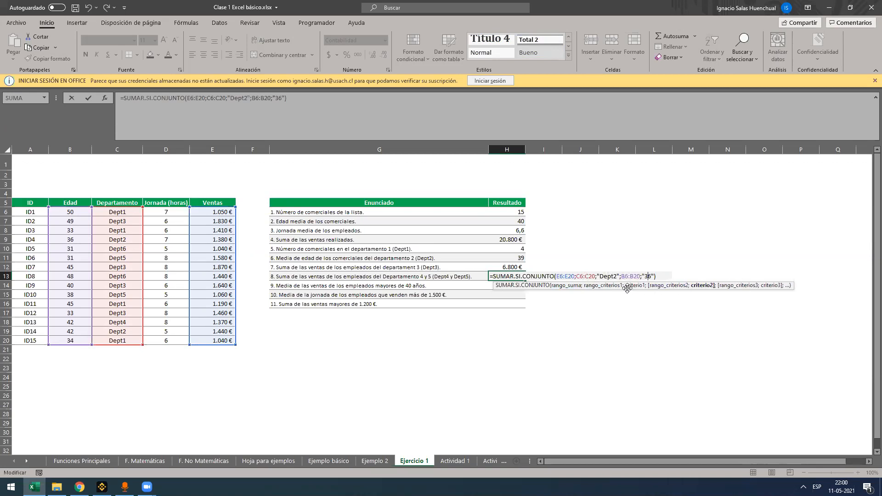
{"action": "key", "text": "ctrl+Return"}
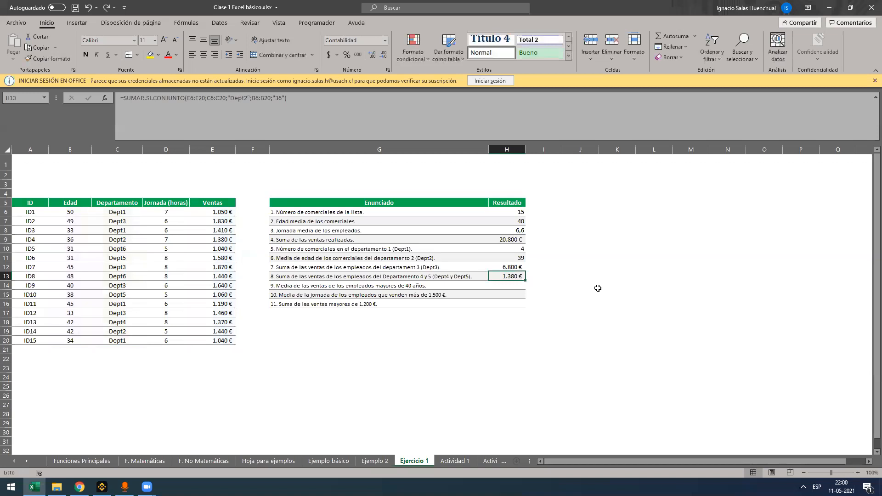
Clear the "Dept2" and "36" example formula from H13
{"action": "key", "text": "Left"}
{"action": "key", "text": "Right"}
{"action": "key", "text": "Left"}
{"action": "key", "text": "Right"}
{"action": "key", "text": "Delete"}
Begin another SUMAR.SI.CONJUNTO formula in H13 for question 8, summing the sales in E6:E20
{"action": "type", "text": "=SUMAR.SI("}
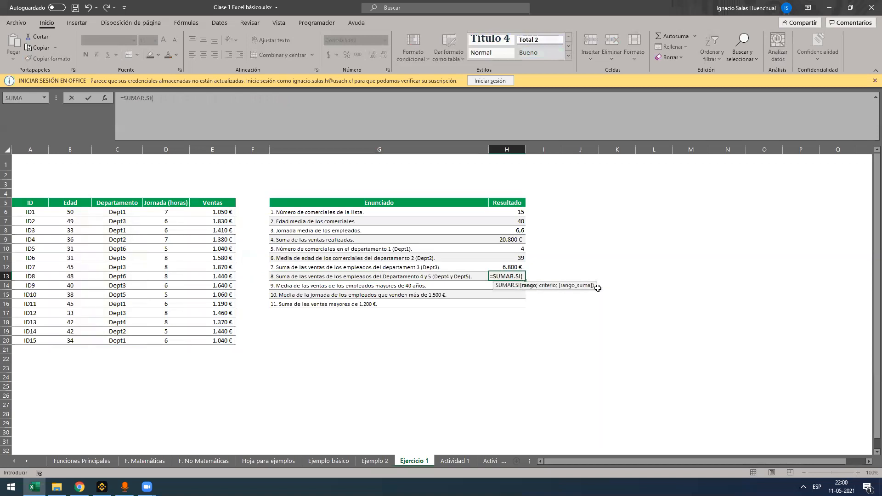
{"action": "key", "text": "BackSpace"}
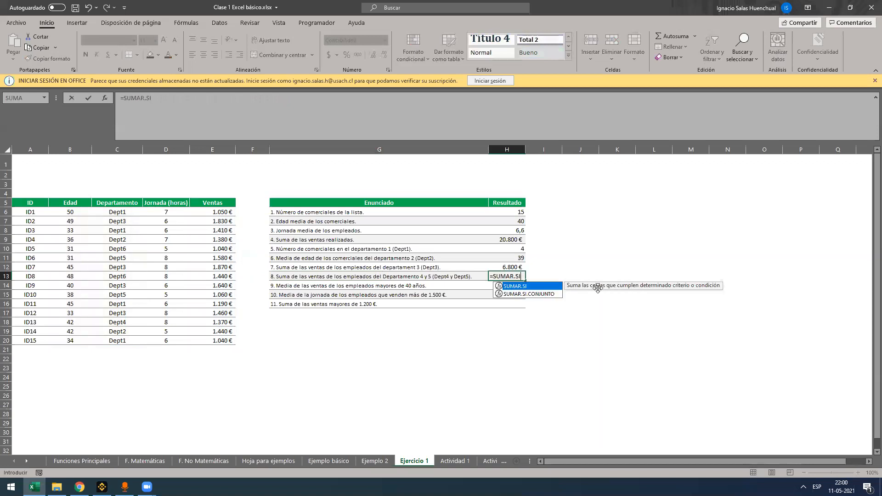
{"action": "key", "text": "alt+Tab"}
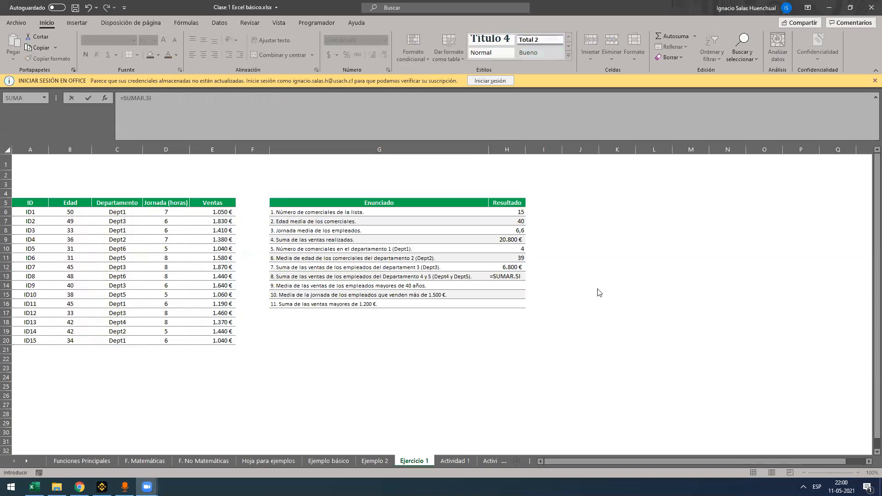
{"action": "left_click", "coordinate": [526, 218]}
{"action": "double_click", "coordinate": [541, 291]}
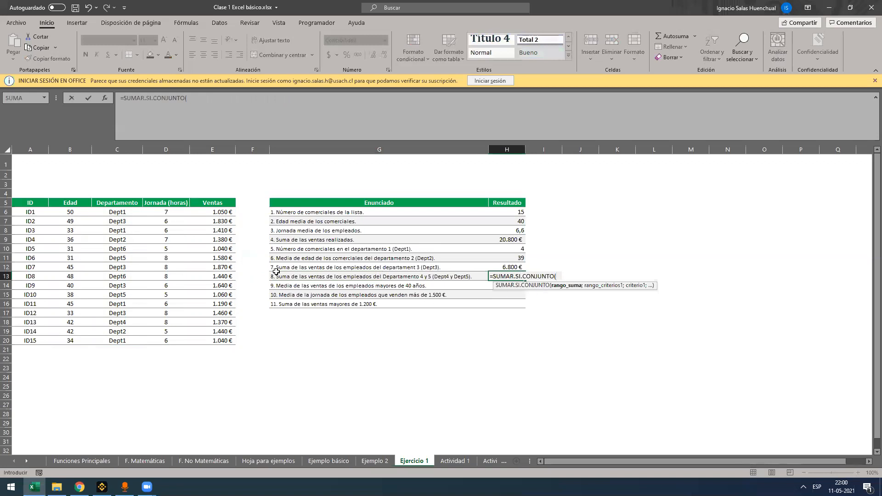
{"action": "left_click_drag", "start_coordinate": [211, 211], "coordinate": [218, 353]}
{"action": "type", "text": ";D"}
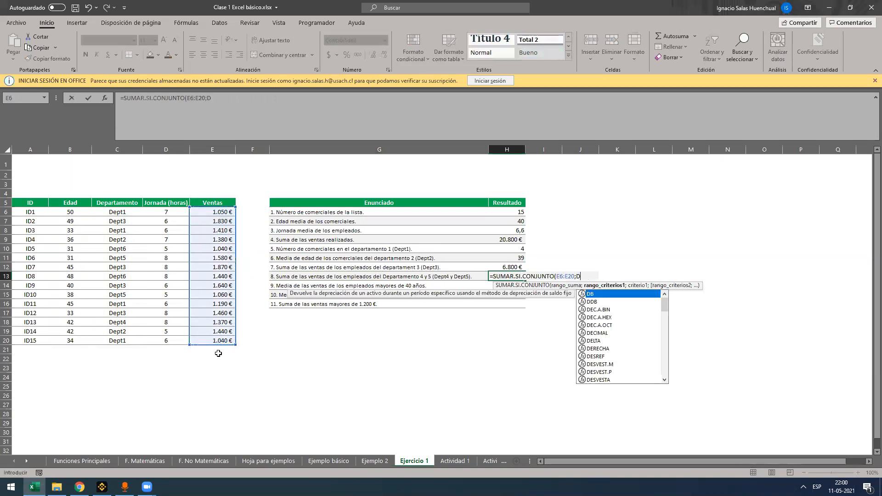
{"action": "key", "text": "BackSpace"}
Complete the H13 formula with the criteria C6:C20 equal to "Dept4" and C6:C20 equal to "Dept5", and enter it
{"action": "left_click_drag", "start_coordinate": [122, 213], "coordinate": [120, 342]}
{"action": "type", "text": "ep"}
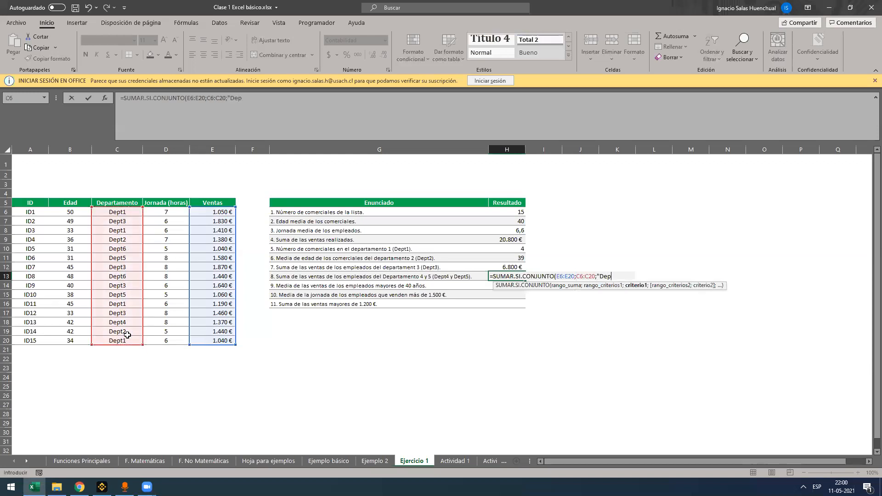
{"action": "type", "text": ";"}
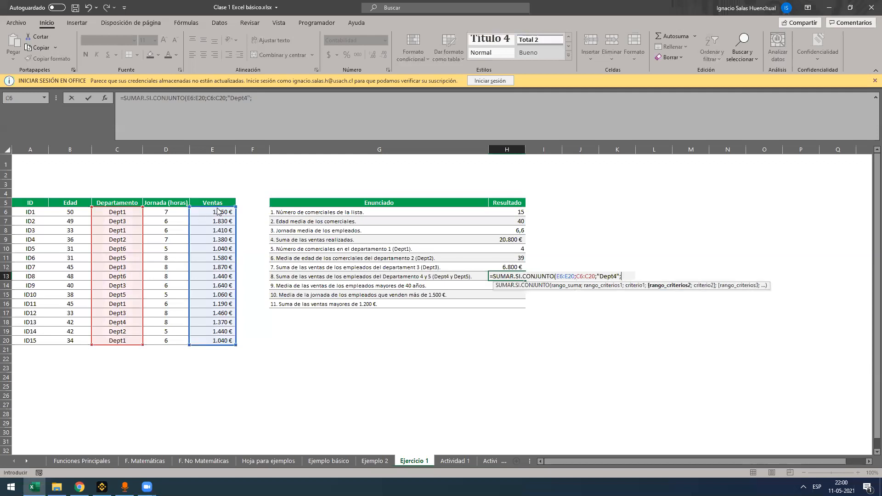
{"action": "left_click_drag", "start_coordinate": [116, 213], "coordinate": [123, 339]}
{"action": "type", "text": ";\"Dept"}
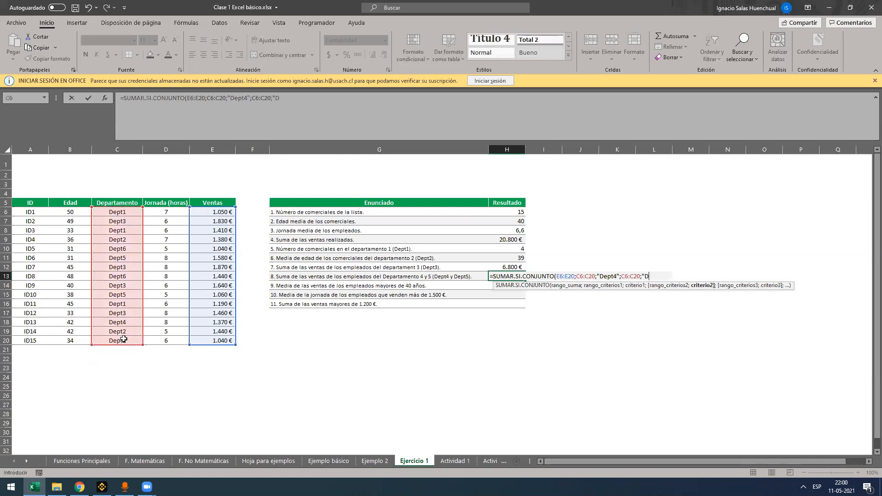
{"action": "type", "text": "5\")"}
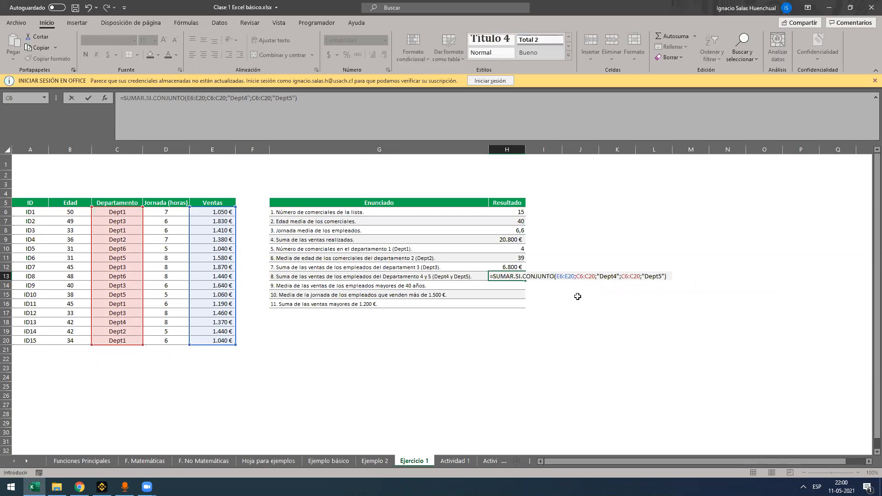
{"action": "left_click", "coordinate": [524, 275]}
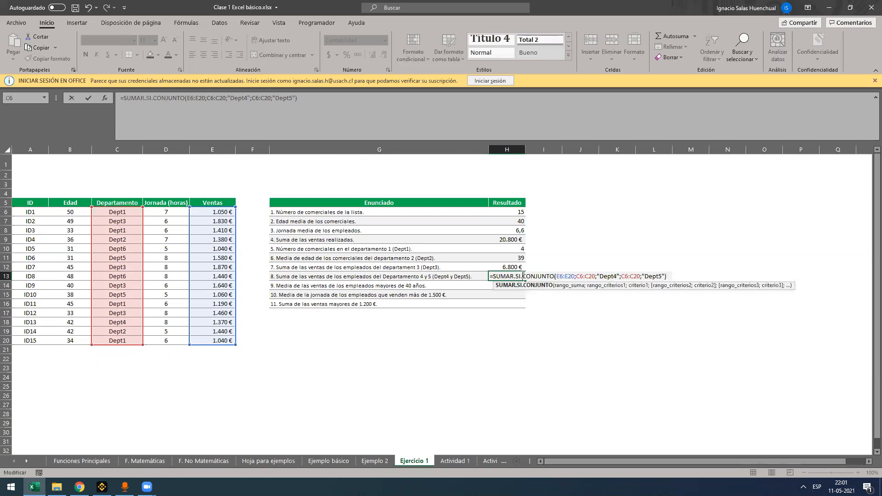
{"action": "key", "text": "Return"}
Examine the function name, sum range and the "Dept4" and "Dept5" criteria of the formula in H13
{"action": "left_click", "coordinate": [502, 276]}
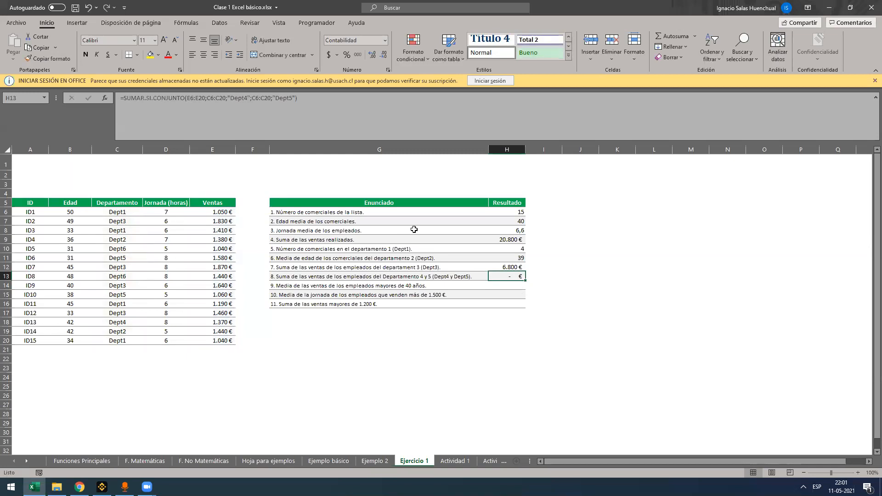
{"action": "key", "text": "F2"}
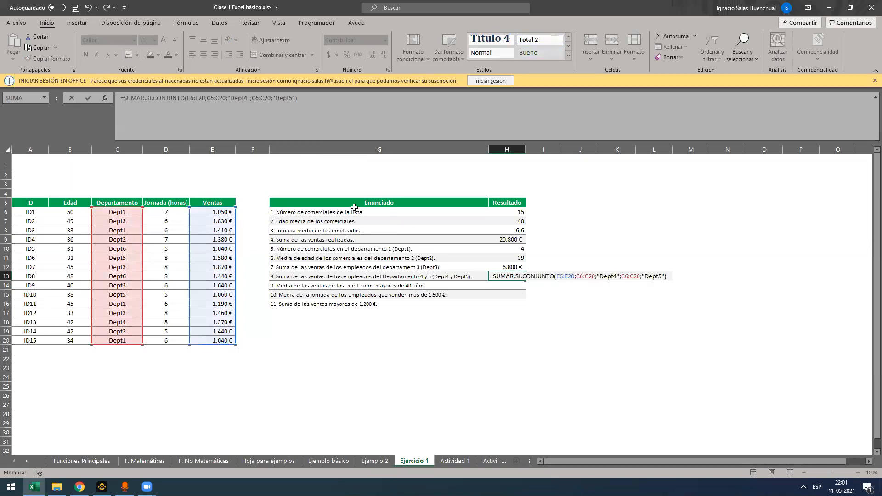
{"action": "left_click_drag", "start_coordinate": [493, 274], "coordinate": [556, 277]}
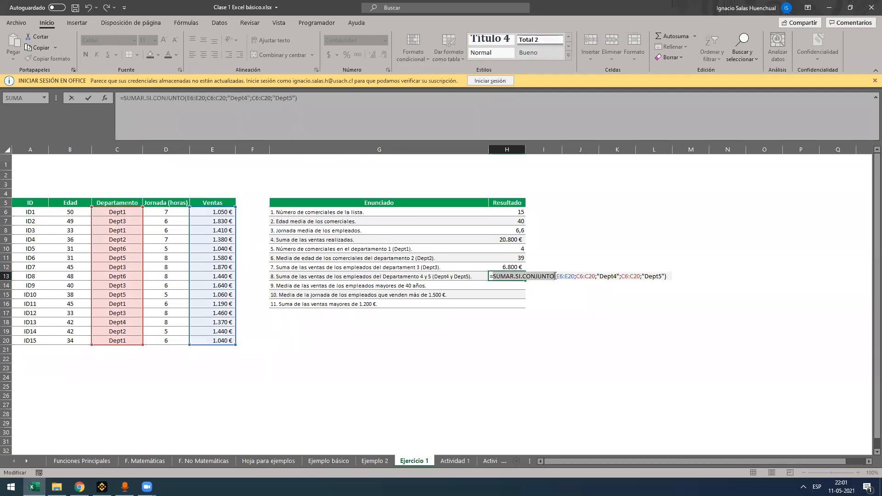
{"action": "left_click", "coordinate": [571, 276]}
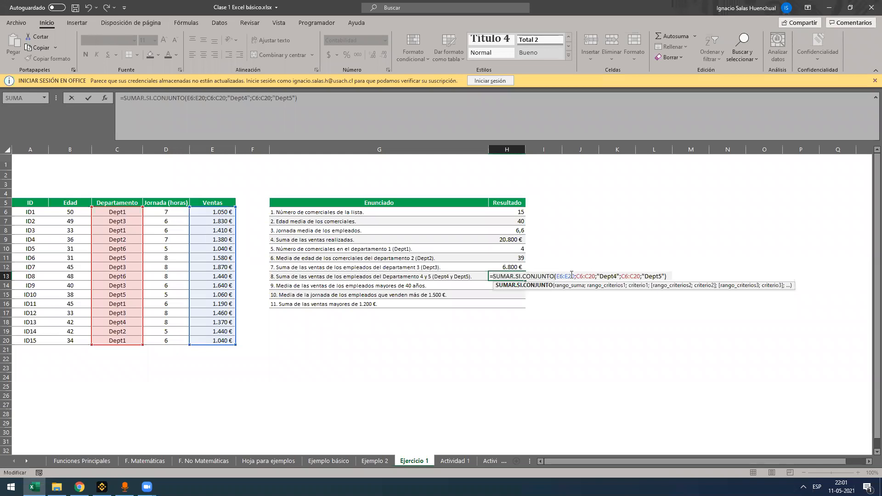
{"action": "left_click", "coordinate": [542, 277]}
{"action": "double_click", "coordinate": [605, 276]}
{"action": "double_click", "coordinate": [653, 276]}
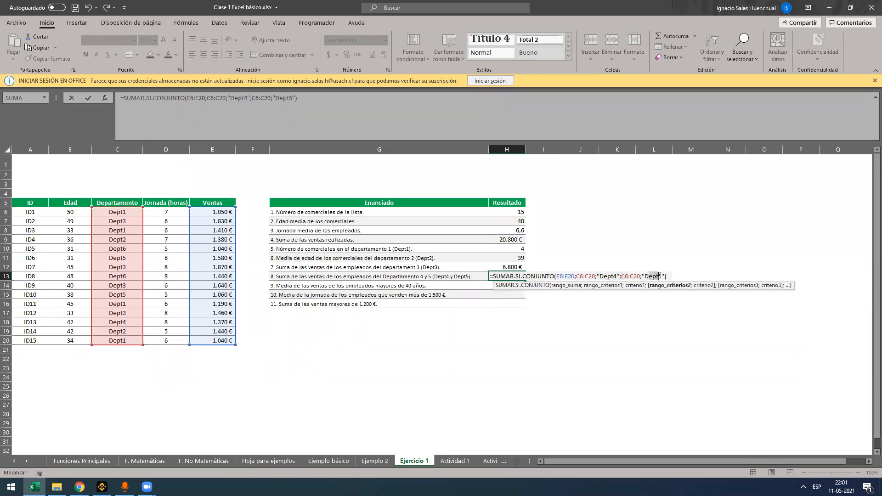
{"action": "double_click", "coordinate": [610, 276]}
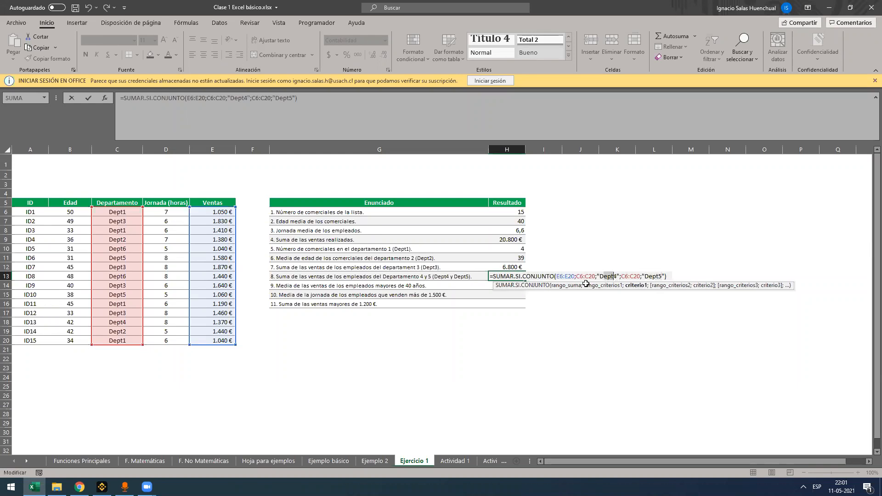
Clear the H13 formula and start a SUMAR.SI formula there with C6:C20 as the criteria range
{"action": "key", "text": "Escape"}
{"action": "key", "text": "Delete"}
{"action": "type", "text": "=sumar."}
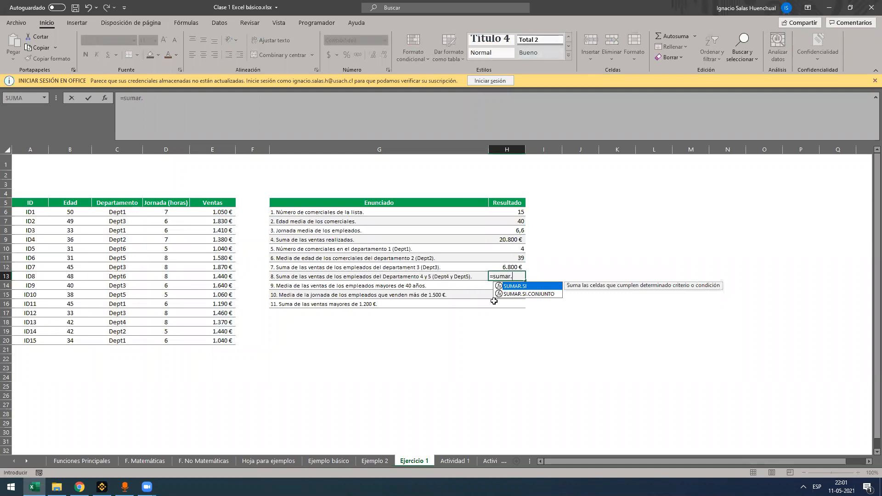
{"action": "double_click", "coordinate": [522, 286]}
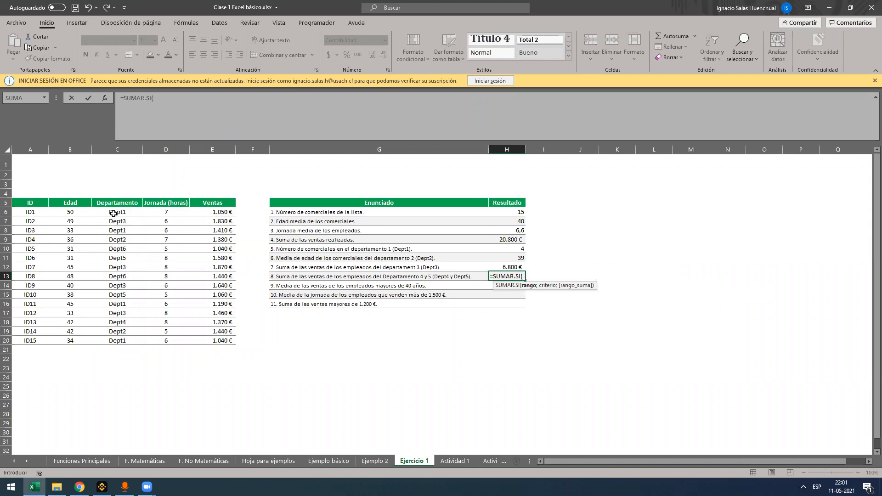
{"action": "left_click_drag", "start_coordinate": [114, 215], "coordinate": [108, 338]}
Give the first SUMAR.SI in H13 the criterion "Detp4" and the sum range E6:E20, and close its parenthesis
{"action": "type", "text": ";\"dep"}
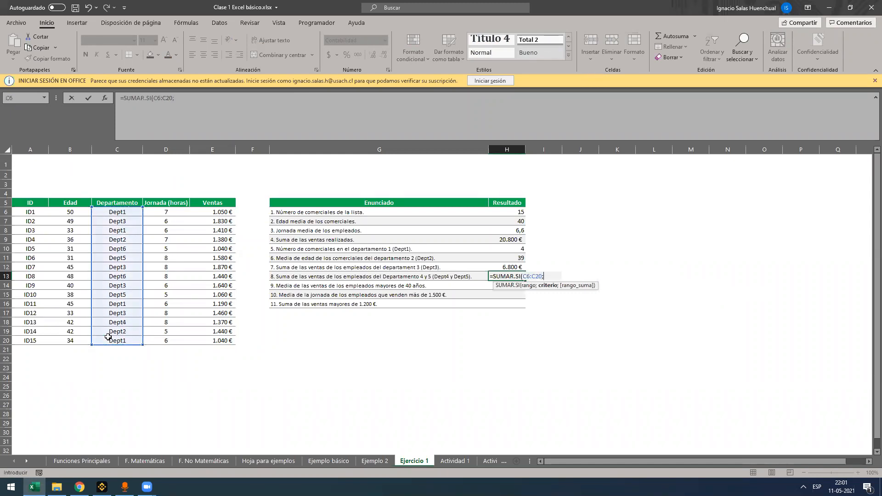
{"action": "key", "text": "BackSpace"}
{"action": "key", "text": "BackSpace"}
{"action": "key", "text": "BackSpace"}
{"action": "type", "text": "Detp4\";"}
{"action": "left_click_drag", "start_coordinate": [218, 209], "coordinate": [207, 340]}
{"action": "type", "text": ")+SUMAR.SI("}
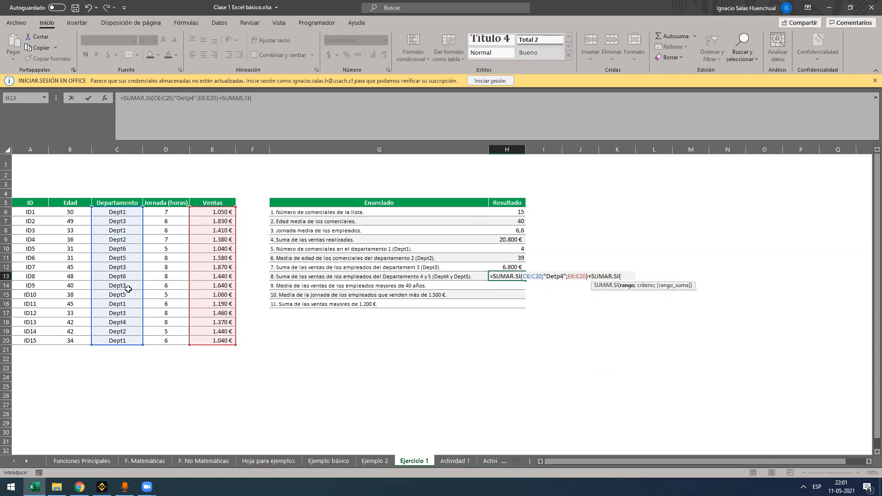
Add a second SUMAR.SI to the H13 formula with the range C6:C20 and the criterion "Dept5"
{"action": "left_click_drag", "start_coordinate": [111, 211], "coordinate": [114, 343]}
{"action": "type", "text": ";\"dept"}
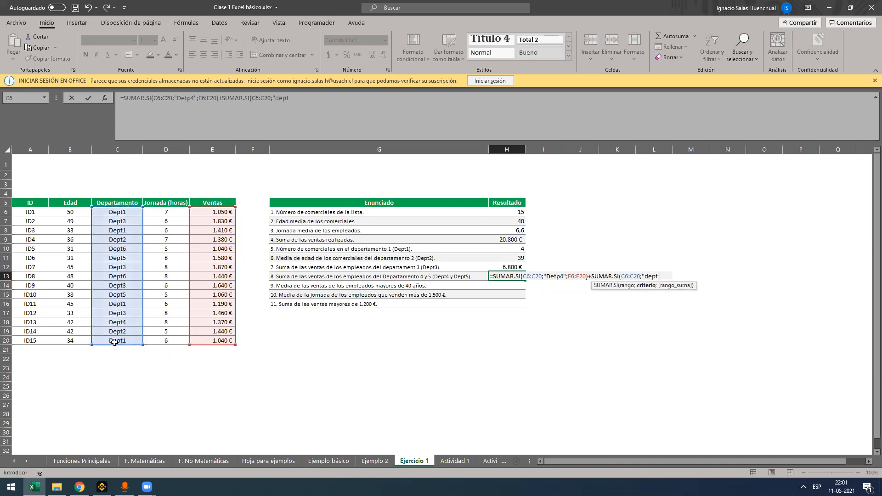
{"action": "key", "text": "BackSpace"}
{"action": "key", "text": "BackSpace"}
{"action": "key", "text": "BackSpace"}
{"action": "type", "text": "Dept5\";"}
Set the sum range of the second SUMAR.SI to E6:E20 and enter the H13 formula
{"action": "left_click_drag", "start_coordinate": [219, 212], "coordinate": [206, 305]}
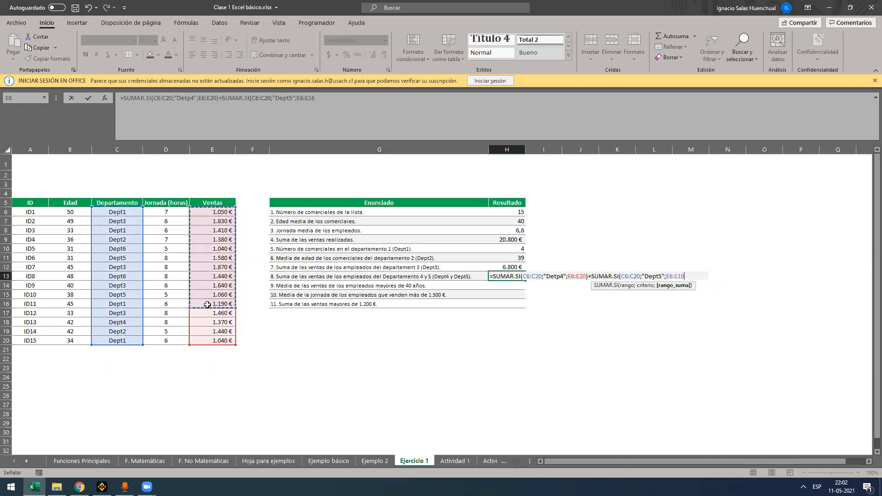
{"action": "left_click_drag", "start_coordinate": [216, 384], "coordinate": [209, 304]}
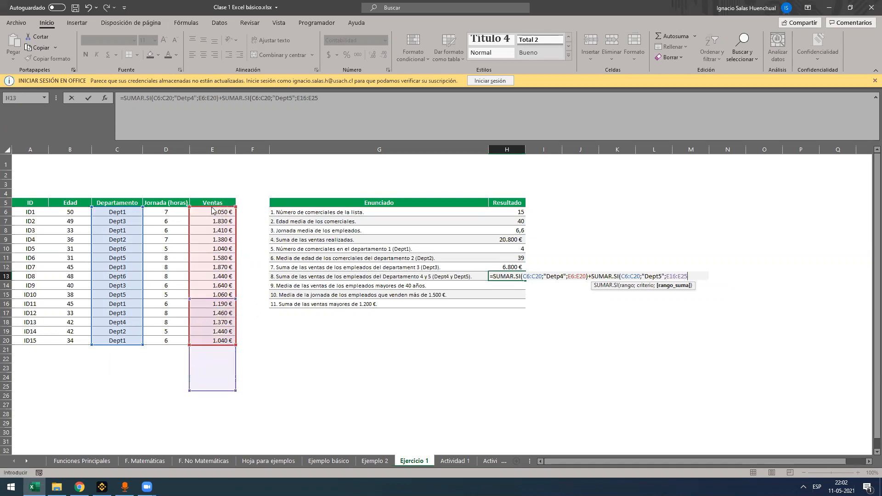
{"action": "key", "text": "Return"}
{"action": "key", "text": "Return"}
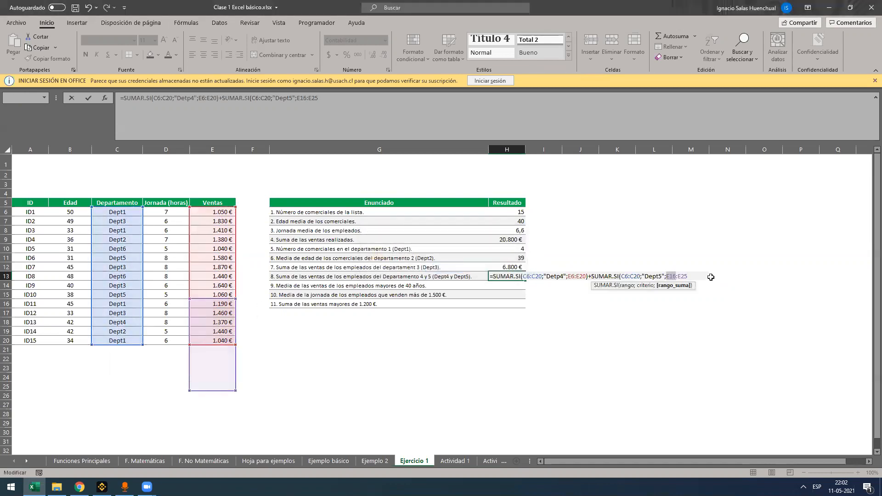
{"action": "left_click", "coordinate": [673, 286]}
{"action": "left_click_drag", "start_coordinate": [221, 212], "coordinate": [225, 341]}
{"action": "type", "text": ")"}
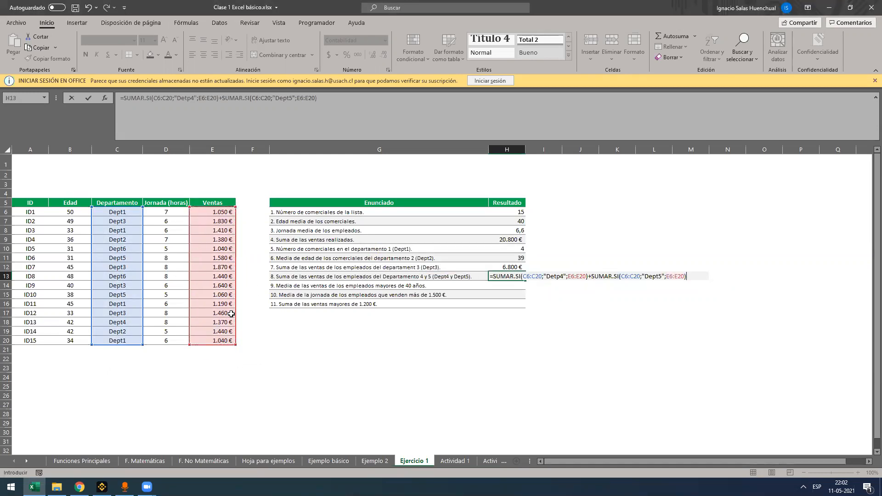
{"action": "key", "text": "Return"}
Evaluate the first SUMAR.SI term inside the H13 formula to check its value, and discard the edit
{"action": "left_click", "coordinate": [283, 120]}
{"action": "key", "text": "Escape"}
{"action": "key", "text": "F2"}
{"action": "left_click_drag", "start_coordinate": [589, 276], "coordinate": [490, 273]}
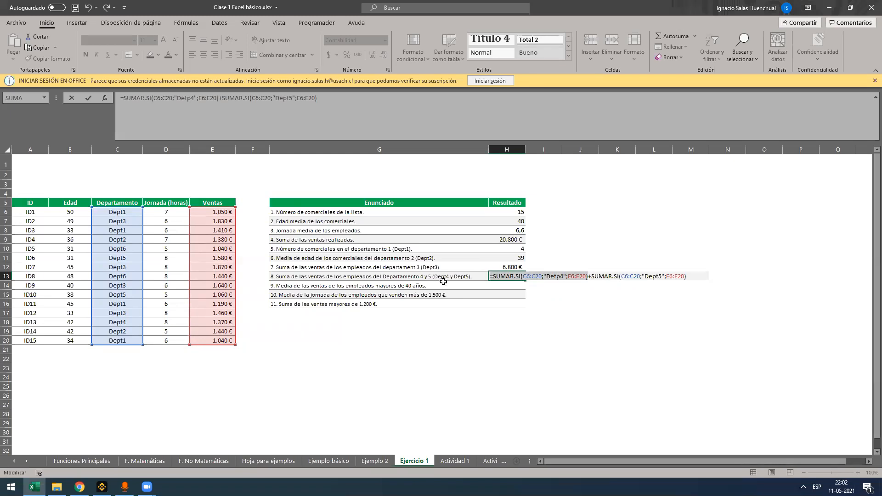
{"action": "type", "text": "0"}
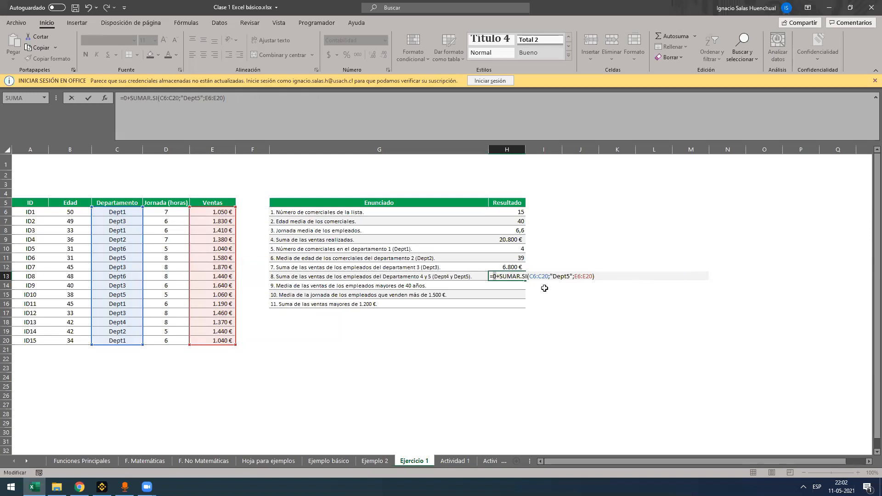
{"action": "key", "text": "Escape"}
Try removing the added "Dept5" SUMAR.SI term from the H13 formula
{"action": "key", "text": "F2"}
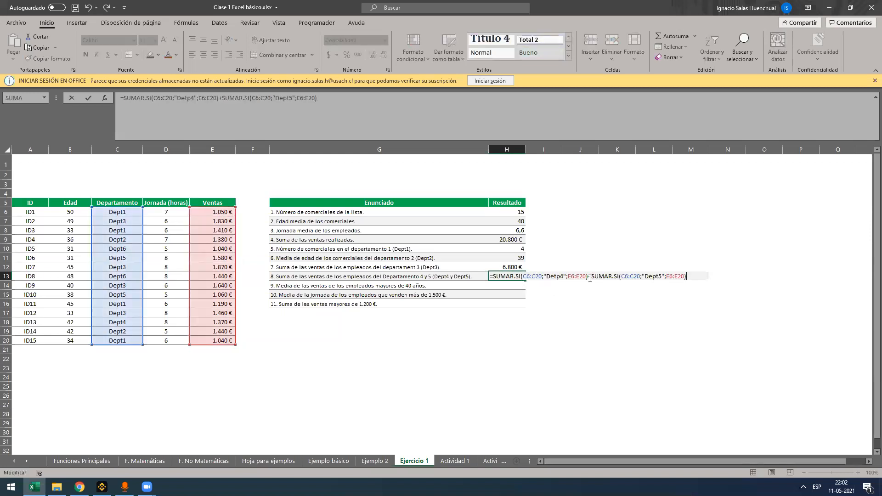
{"action": "left_click_drag", "start_coordinate": [587, 276], "coordinate": [689, 276]}
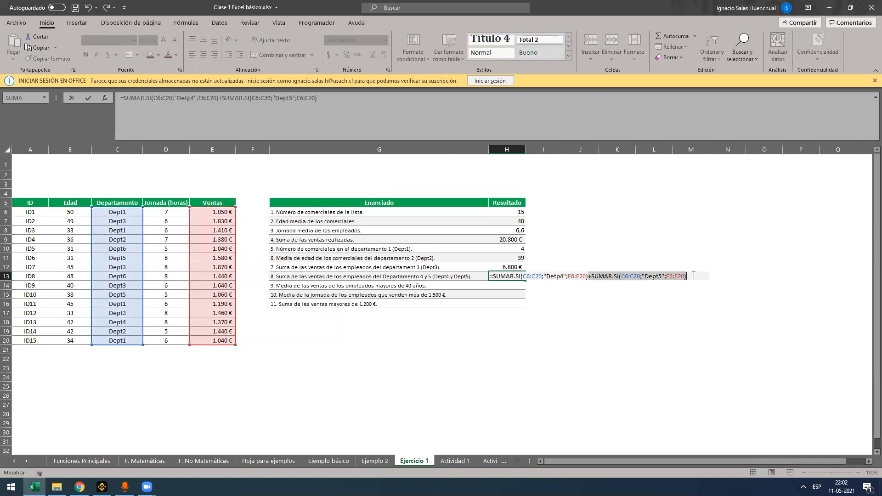
{"action": "key", "text": "Delete"}
{"action": "key", "text": "Escape"}
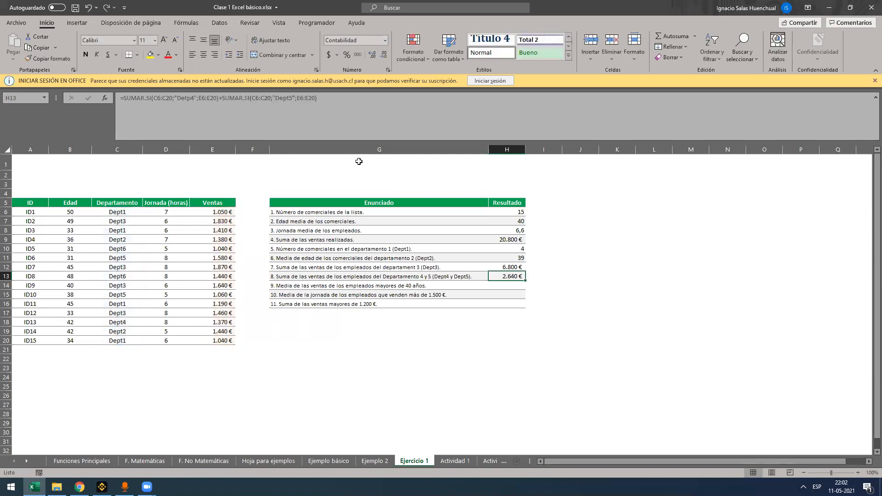
{"action": "left_click", "coordinate": [385, 125]}
{"action": "key", "text": "Escape"}
Evaluate the two SUMAR.SI terms of the H13 formula one at a time, and cancel the edit
{"action": "double_click", "coordinate": [493, 276]}
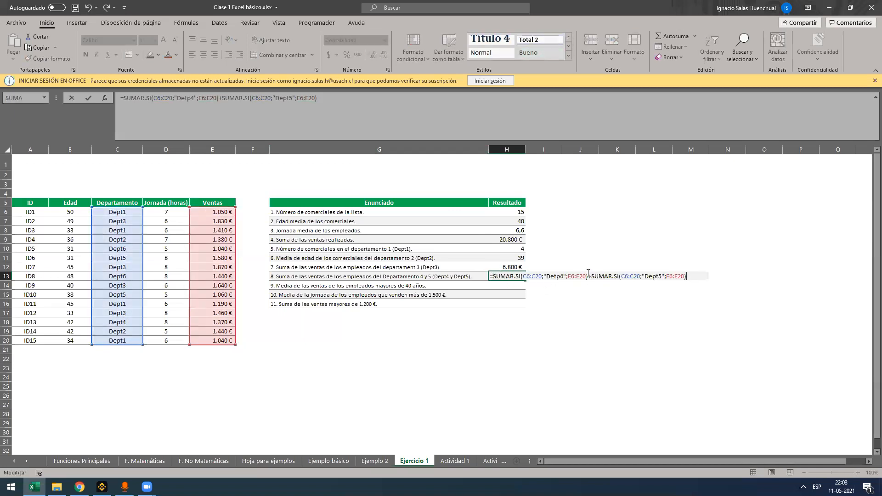
{"action": "left_click_drag", "start_coordinate": [586, 276], "coordinate": [520, 278]}
{"action": "key", "text": "F9"}
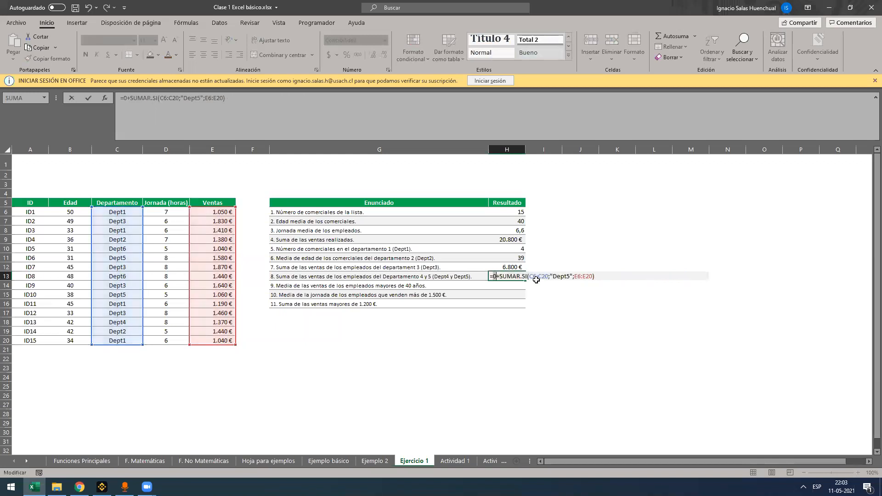
{"action": "left_click_drag", "start_coordinate": [499, 276], "coordinate": [574, 276]}
{"action": "left_click", "coordinate": [498, 275]}
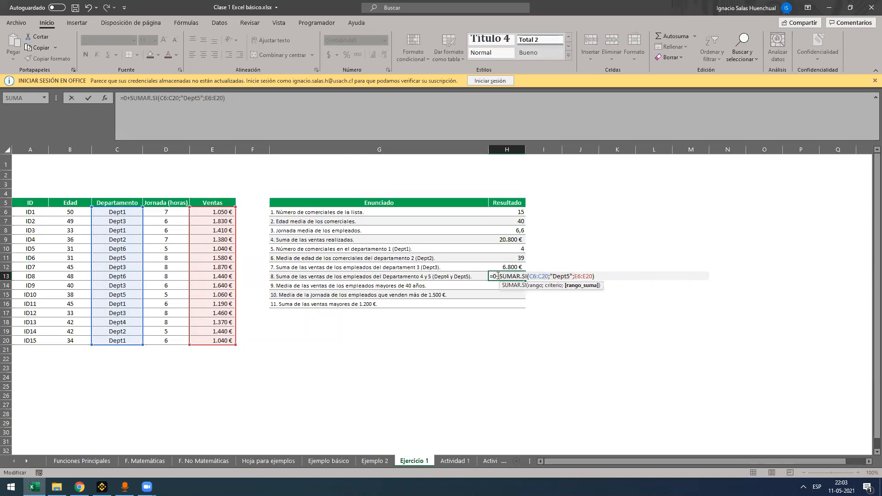
{"action": "left_click_drag", "start_coordinate": [501, 275], "coordinate": [625, 275]}
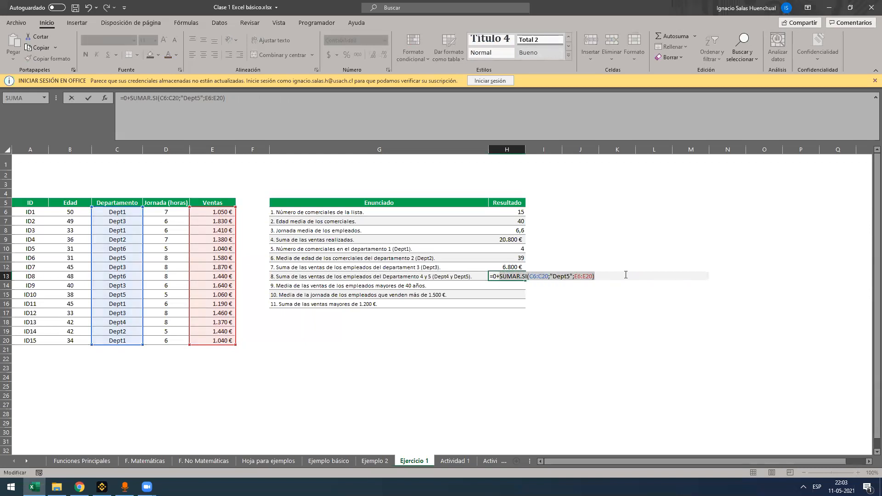
{"action": "key", "text": "F9"}
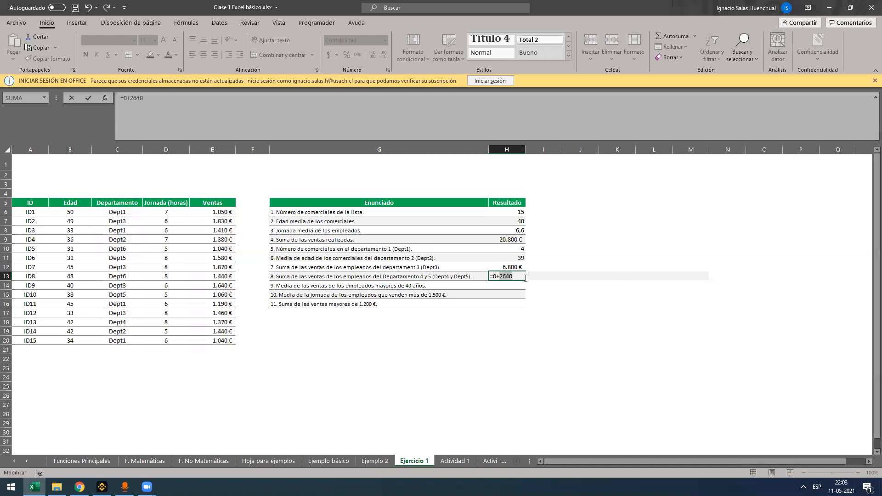
{"action": "key", "text": "ctrl+z"}
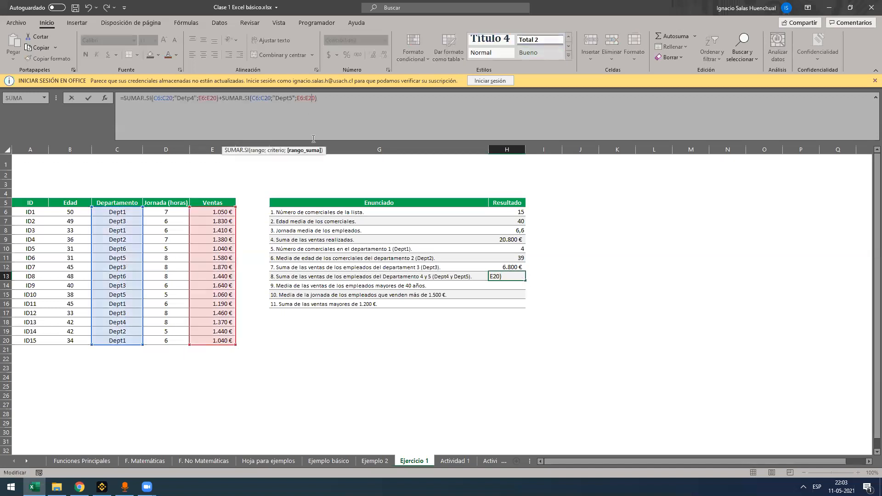
{"action": "key", "text": "Escape"}
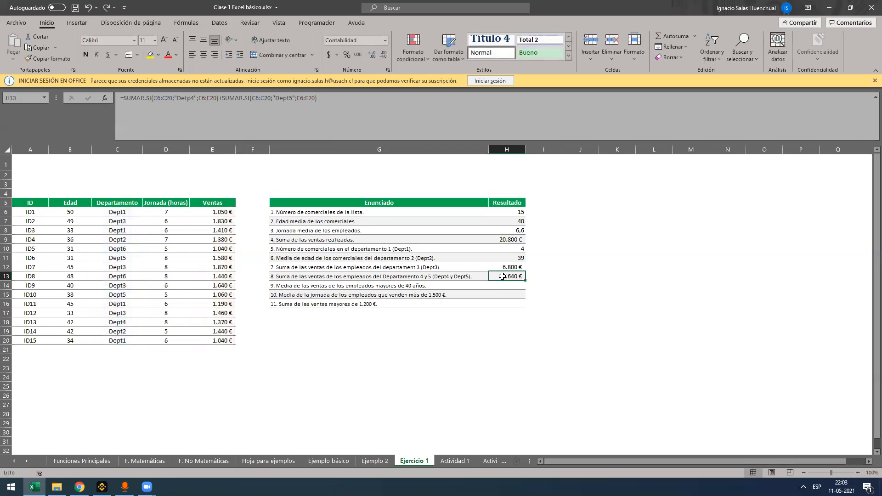
Examine the "Dept5" SUMAR.SI term within the H13 formula without changing it
{"action": "double_click", "coordinate": [502, 276]}
{"action": "left_click_drag", "start_coordinate": [588, 275], "coordinate": [691, 278]}
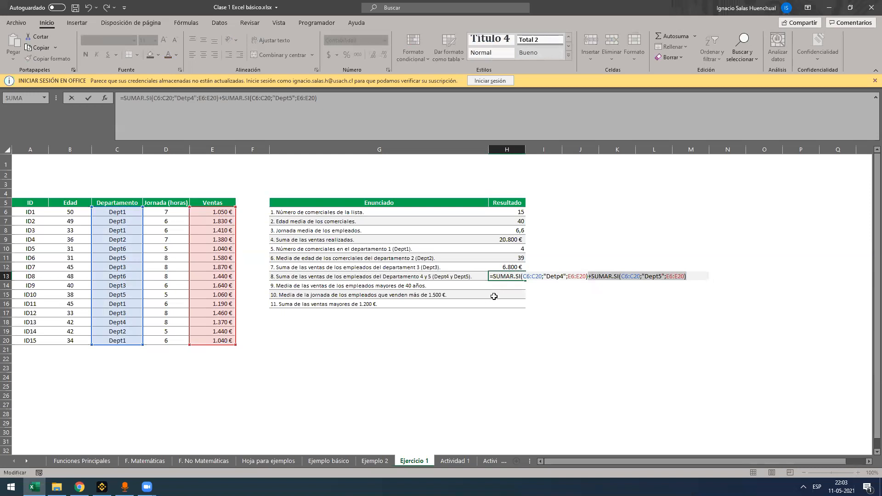
{"action": "key", "text": "Escape"}
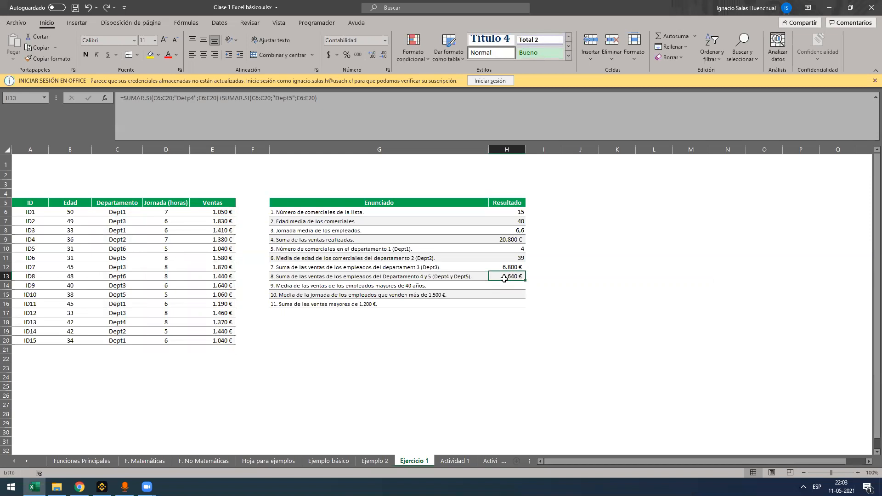
Correct the first criterion in the H13 formula to "Dept4" and enter the formula
{"action": "double_click", "coordinate": [504, 277]}
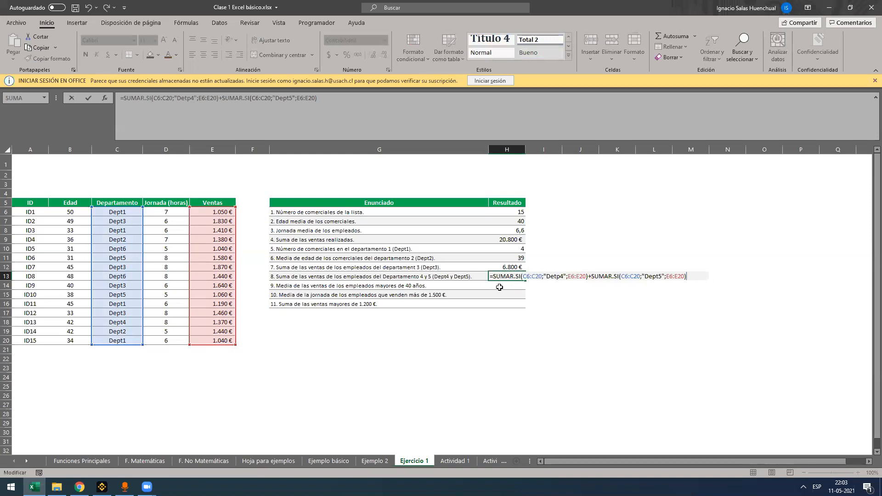
{"action": "left_click", "coordinate": [556, 274]}
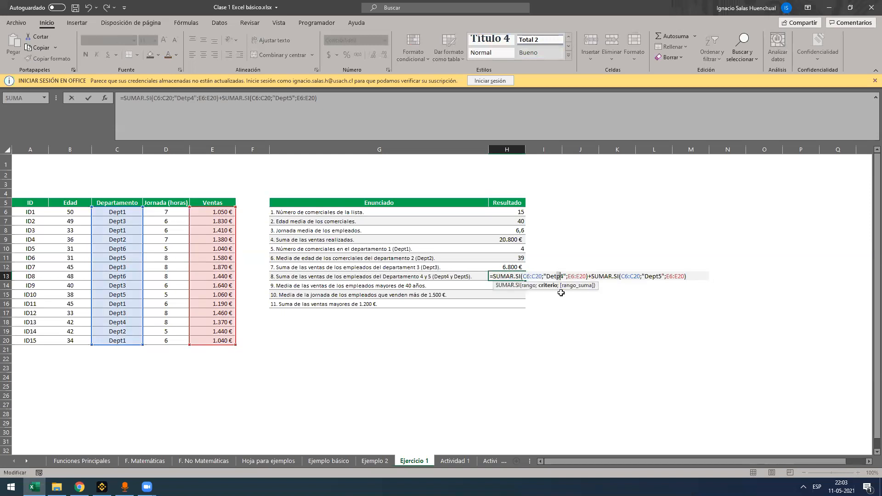
{"action": "key", "text": "BackSpace"}
{"action": "key", "text": "BackSpace"}
{"action": "type", "text": "pt"}
{"action": "key", "text": "Return"}
Evaluate the "Dept4" and "Dept5" terms of the corrected H13 formula separately, and discard the edit
{"action": "key", "text": "Up"}
{"action": "key", "text": "F2"}
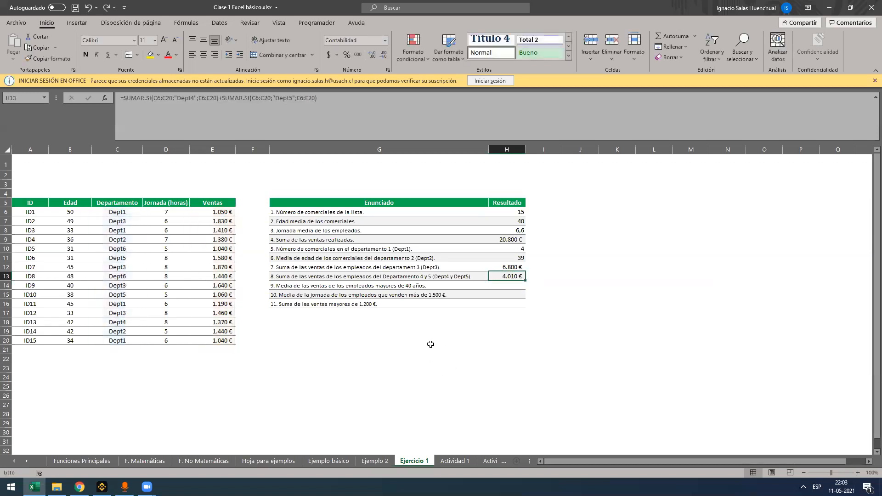
{"action": "left_click_drag", "start_coordinate": [125, 100], "coordinate": [220, 95]}
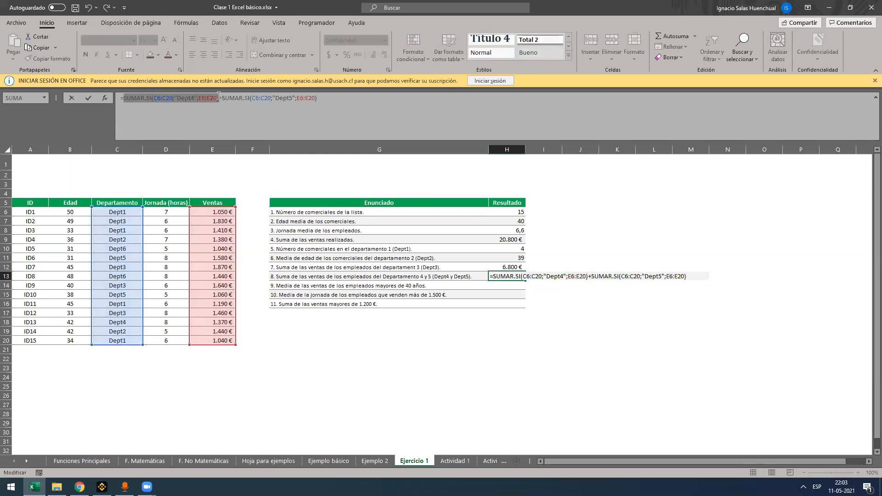
{"action": "type", "text": "1370"}
{"action": "left_click_drag", "start_coordinate": [139, 97], "coordinate": [256, 99]}
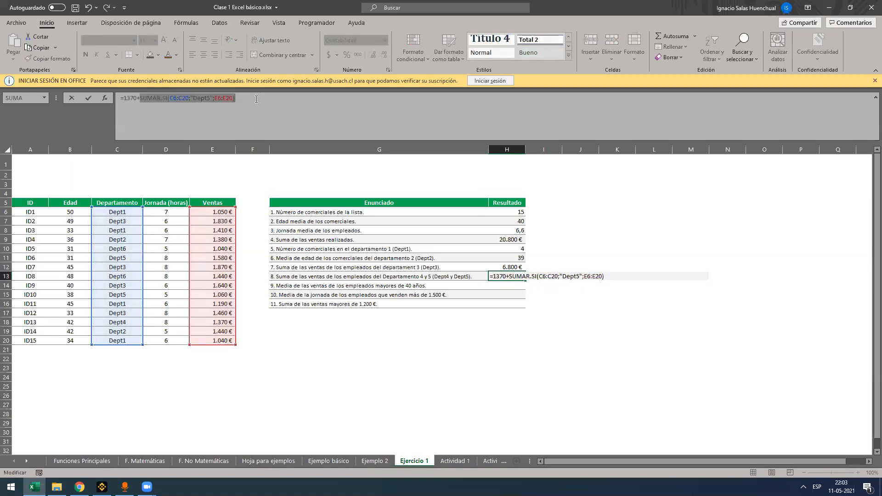
{"action": "key", "text": "F9"}
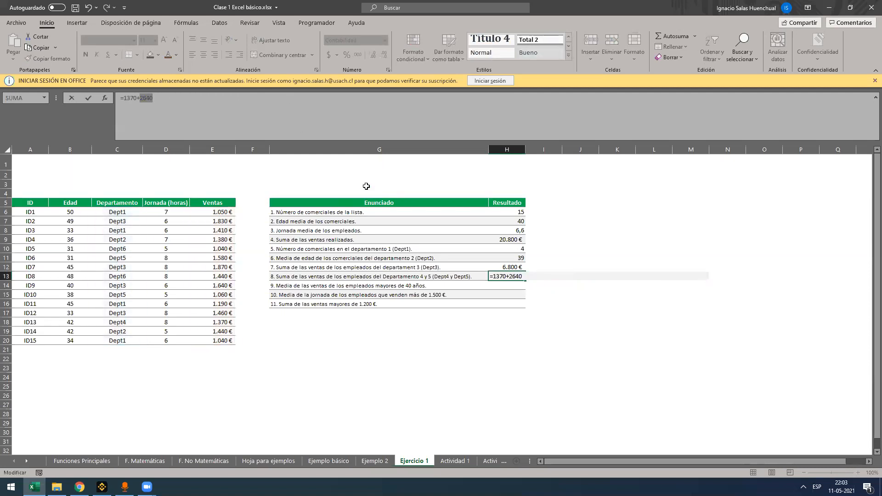
{"action": "key", "text": "Escape"}
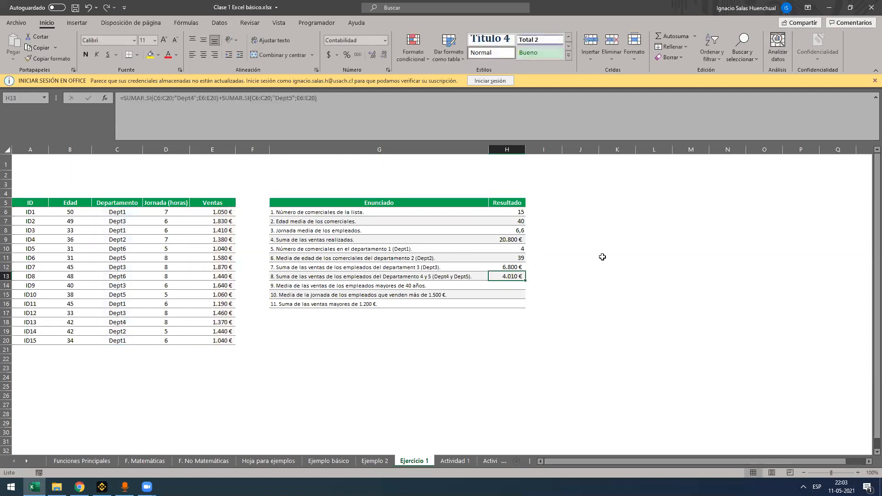
Start a PROMEDIO.SI formula in H14 with the ages in B6:B20 as the criteria range
{"action": "left_click", "coordinate": [505, 286]}
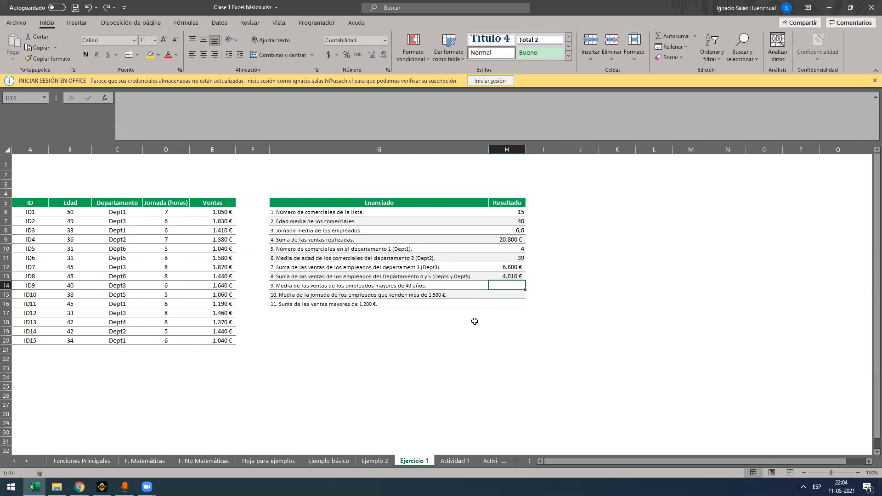
{"action": "type", "text": "="}
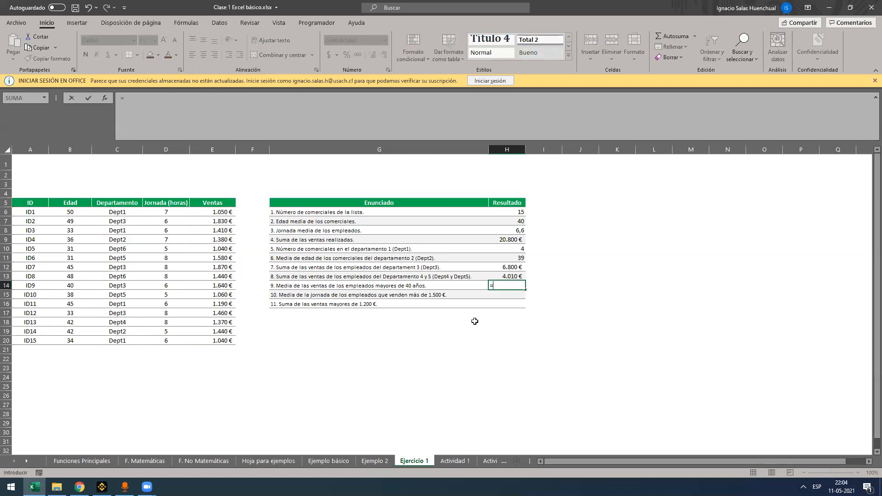
{"action": "type", "text": "promedio"}
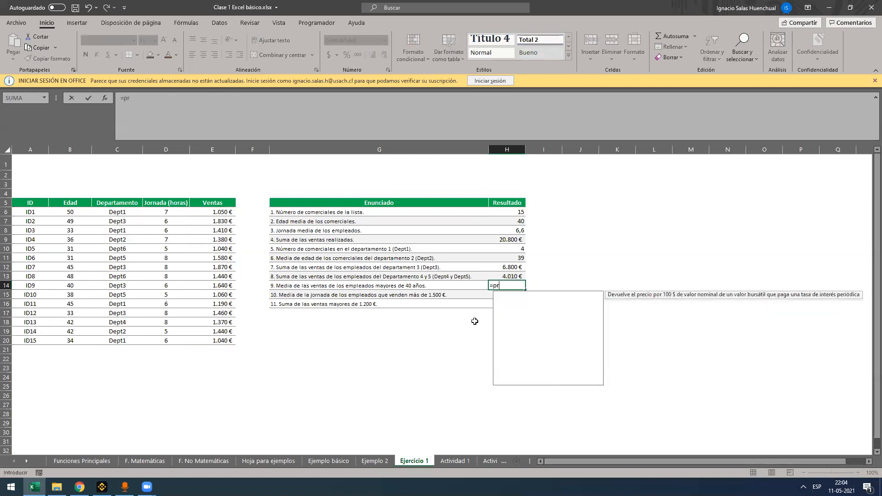
{"action": "key", "text": "Down"}
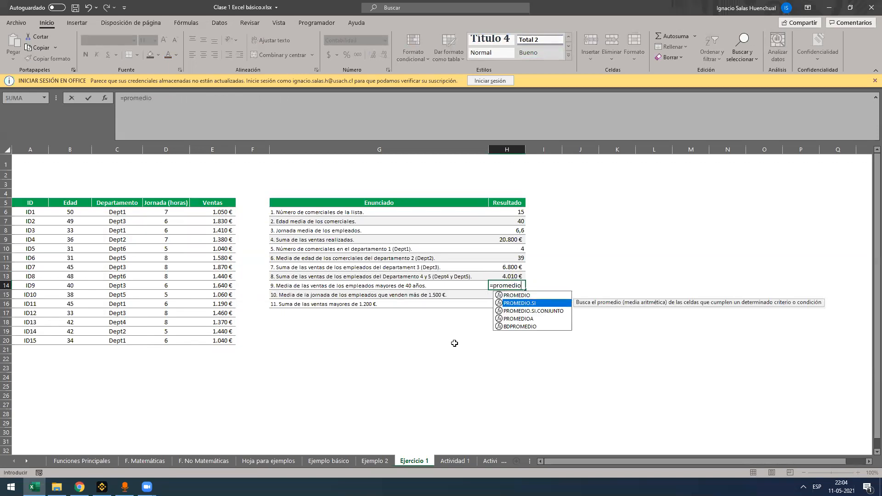
{"action": "key", "text": "Tab"}
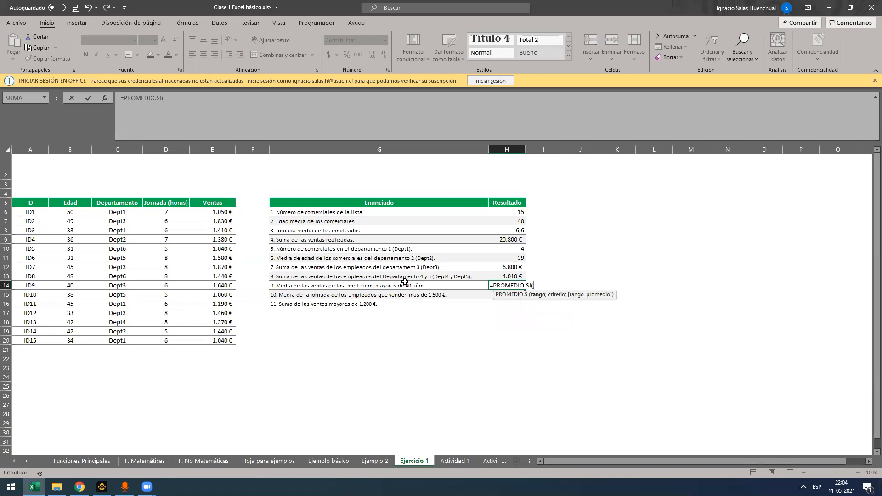
{"action": "left_click", "coordinate": [124, 210]}
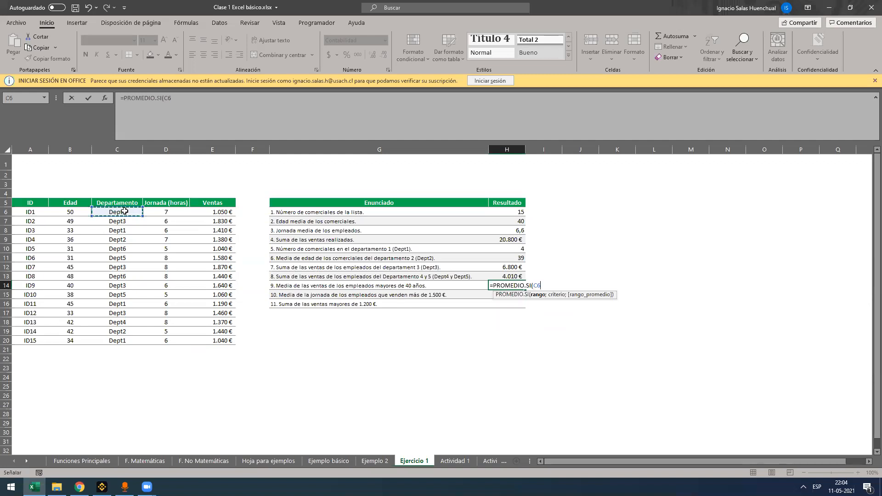
{"action": "left_click", "coordinate": [75, 209]}
{"action": "left_click_drag", "start_coordinate": [75, 209], "coordinate": [85, 337]}
Add the criterion ">40" and the sales in E6:E20 as the average range, and enter the H14 formula
{"action": "type", "text": ";\">"}
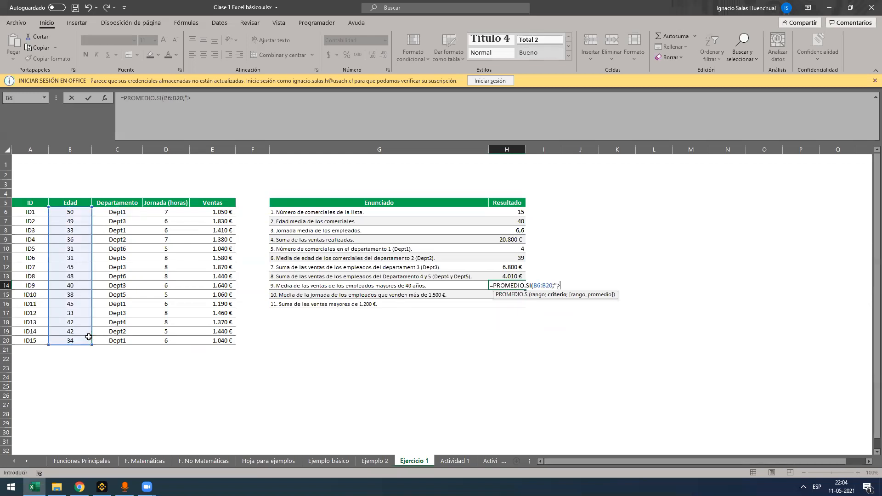
{"action": "type", "text": "40\";"}
{"action": "left_click", "coordinate": [573, 286]}
{"action": "left_click", "coordinate": [560, 285]}
{"action": "key", "text": "End"}
{"action": "left_click", "coordinate": [559, 286]}
{"action": "key", "text": "End"}
{"action": "left_click_drag", "start_coordinate": [215, 210], "coordinate": [215, 337]}
{"action": "key", "text": "Return"}
{"action": "key", "text": "Up"}
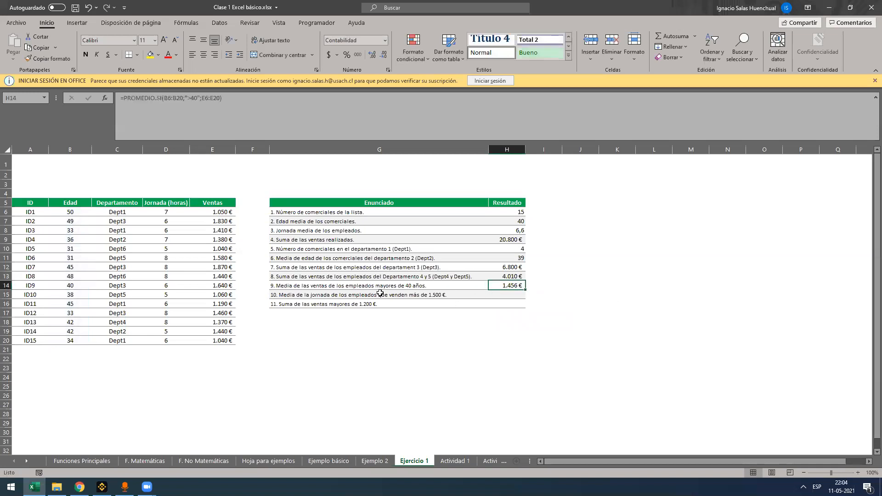
Examine the statements of questions 9 to 11 and review the H14 formula without changing it
{"action": "left_click", "coordinate": [381, 294]}
{"action": "left_click_drag", "start_coordinate": [381, 294], "coordinate": [386, 300]}
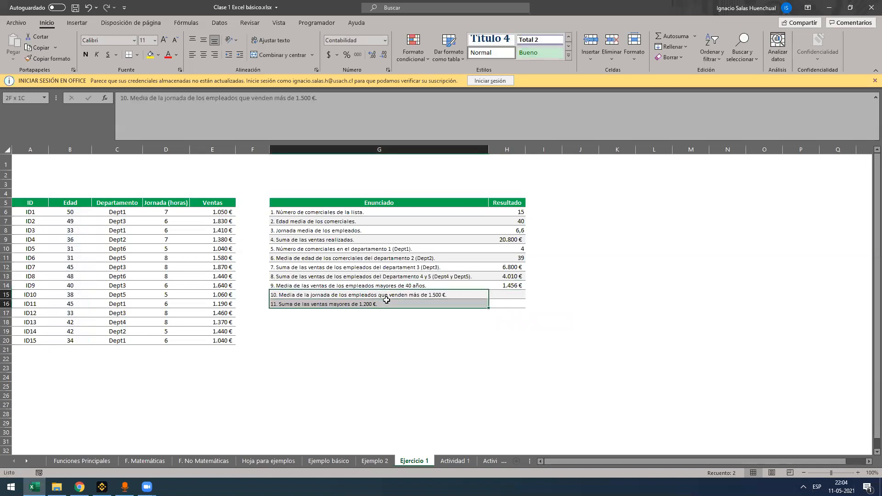
{"action": "left_click", "coordinate": [394, 296]}
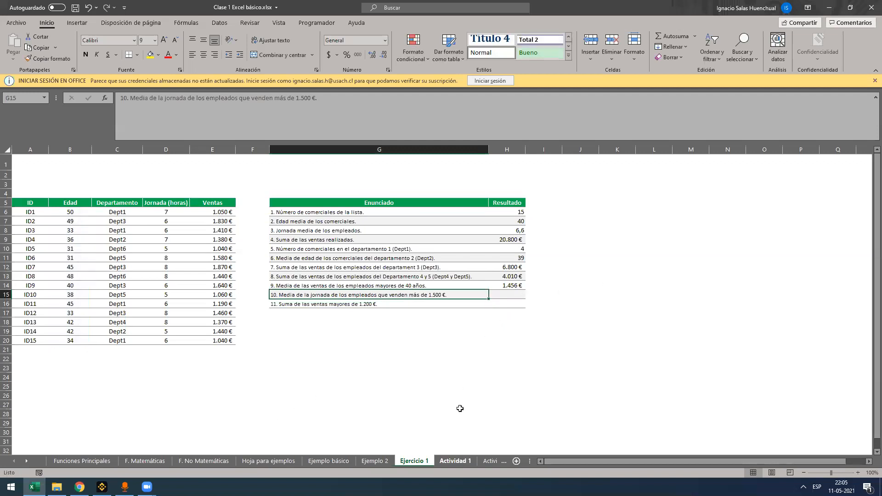
{"action": "left_click", "coordinate": [506, 293]}
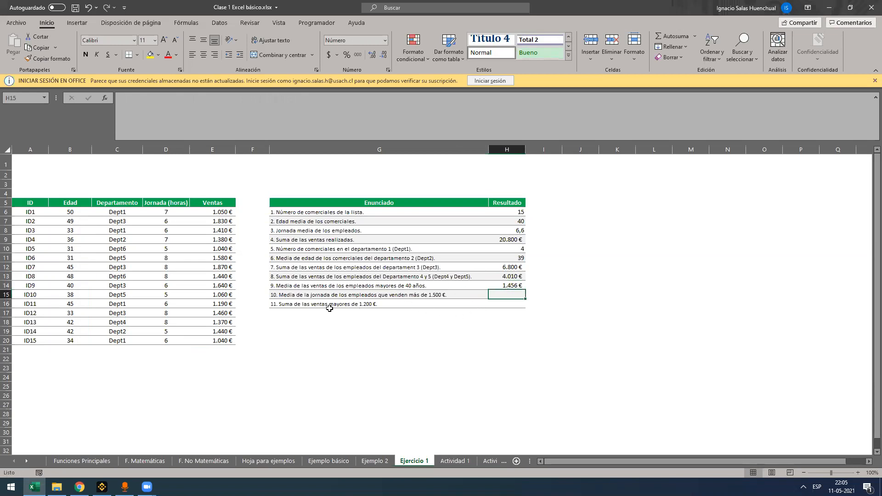
{"action": "left_click", "coordinate": [313, 286]}
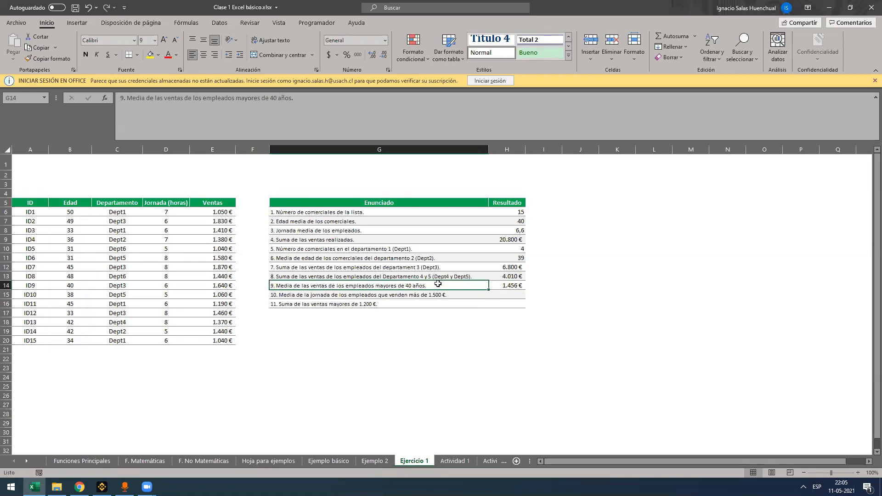
{"action": "left_click", "coordinate": [498, 287]}
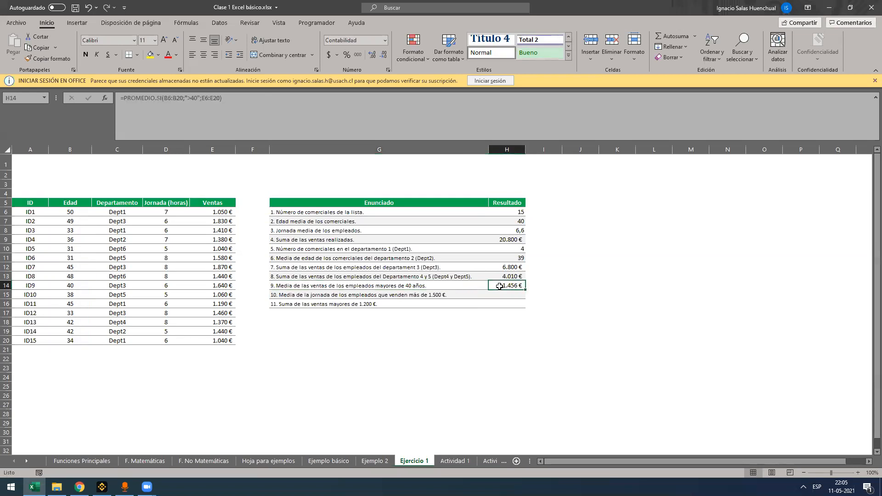
{"action": "double_click", "coordinate": [491, 288]}
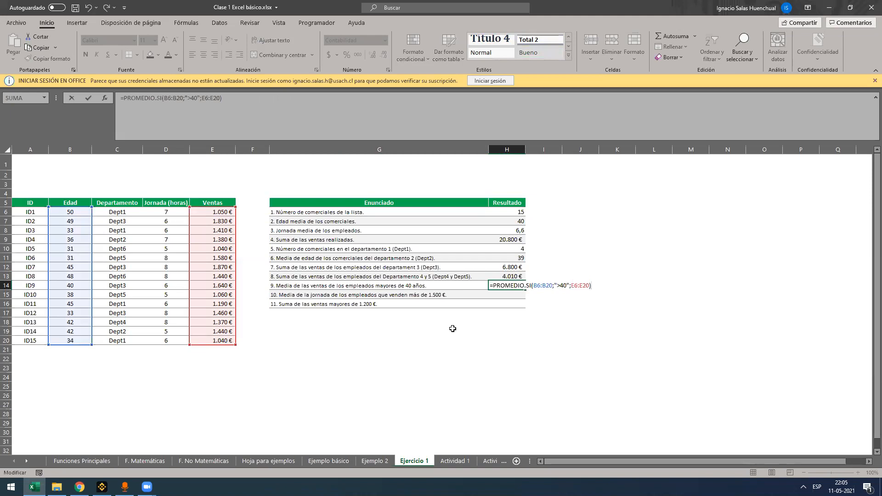
{"action": "key", "text": "ctrl+Return"}
Switch to the Actividad 1 sheet and review its monthly sales table, comparing briefly with Ejercicio 1
{"action": "left_click", "coordinate": [453, 460]}
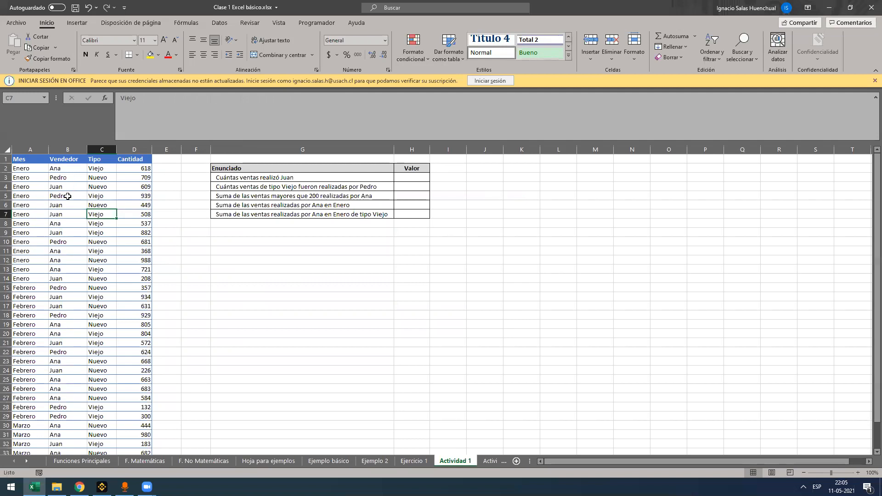
{"action": "left_click", "coordinate": [21, 169]}
{"action": "scroll", "coordinate": [30, 230], "scroll_direction": "down", "scroll_amount": 6}
{"action": "scroll", "coordinate": [46, 252], "scroll_direction": "up", "scroll_amount": 6}
{"action": "left_click", "coordinate": [138, 168]}
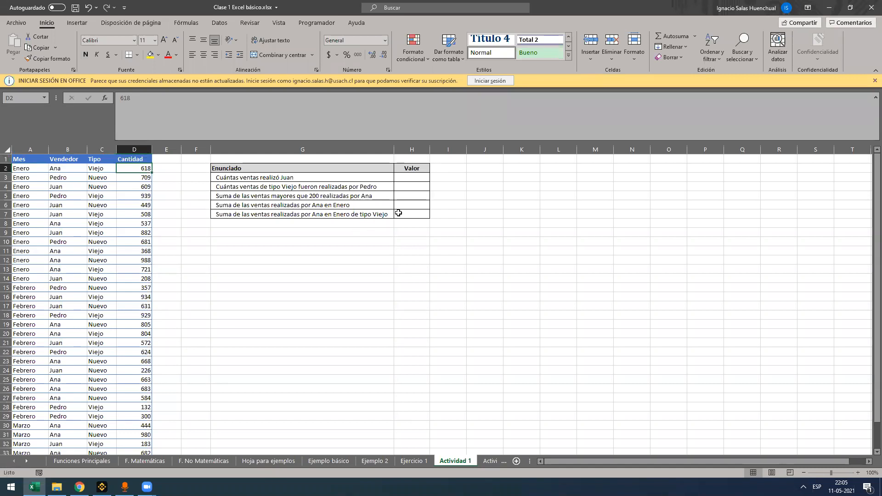
{"action": "key", "text": "ctrl+Page_Up"}
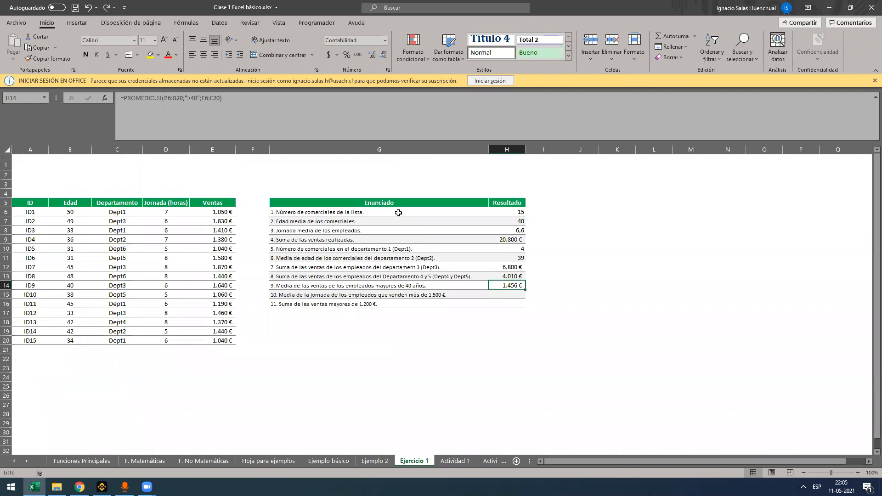
{"action": "key", "text": "ctrl+Page_Down"}
Start a SUMAR.SI.CONJUNTO formula in H7 for the last statement of the Actividad 1 list
{"action": "left_click", "coordinate": [398, 213]}
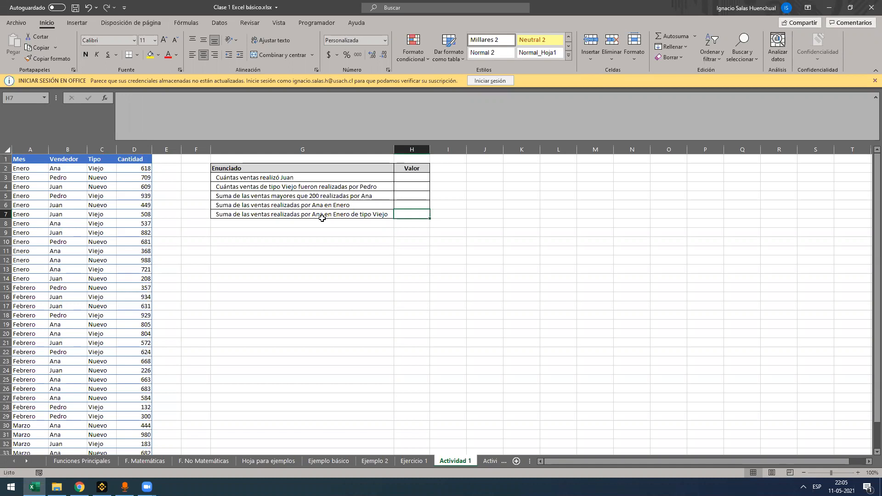
{"action": "type", "text": "=sum"}
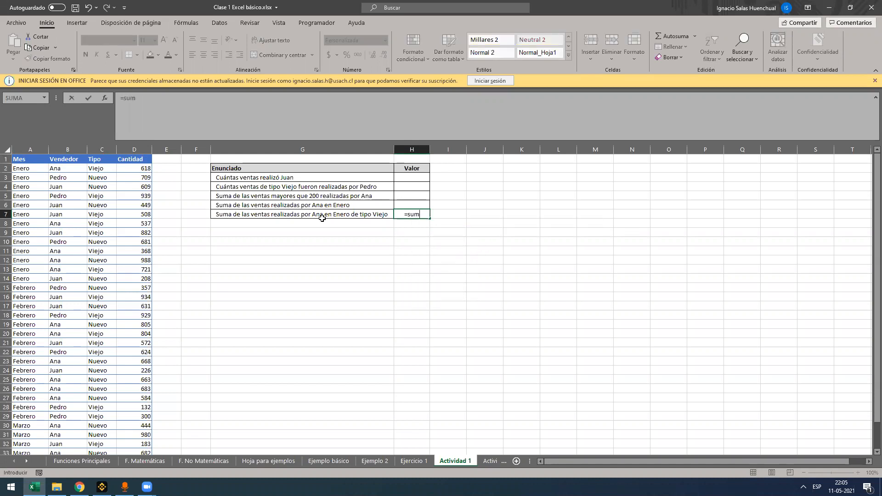
{"action": "key", "text": "Escape"}
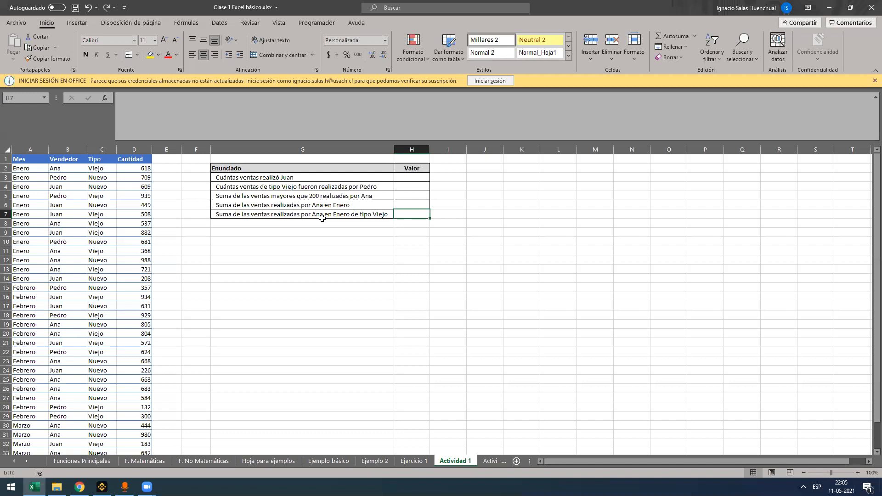
{"action": "type", "text": "=sumar."}
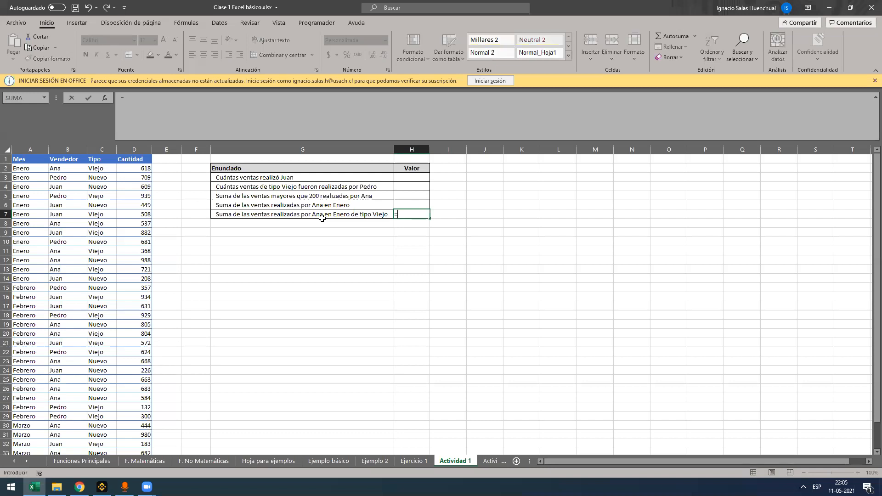
{"action": "key", "text": "Down"}
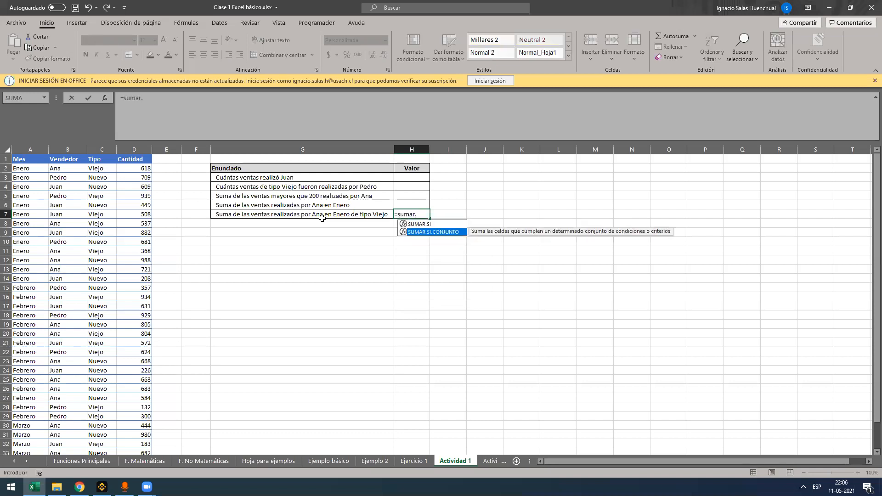
{"action": "key", "text": "Tab"}
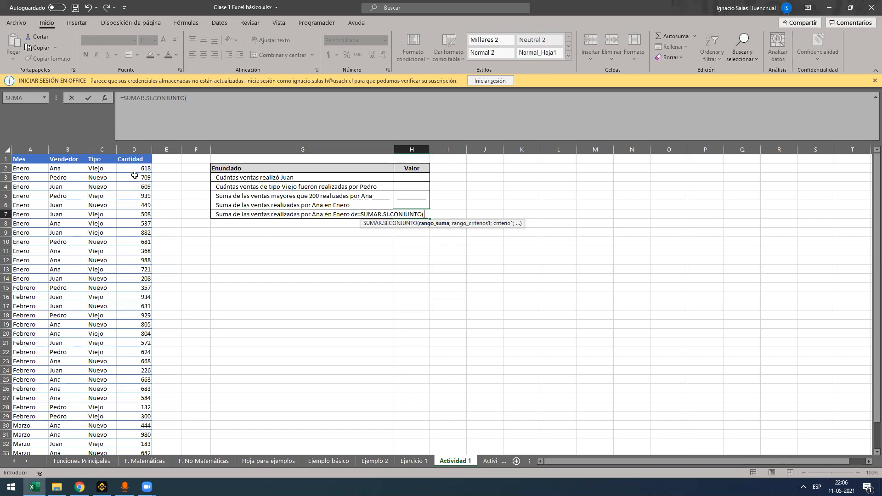
Try moving the sum range reference between the two ends of the Cantidad column, and clear it from the formula
{"action": "left_click", "coordinate": [136, 170]}
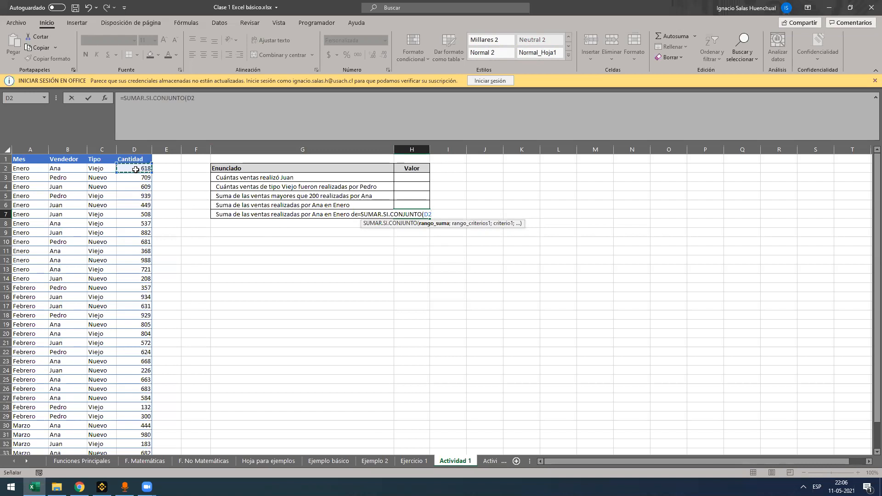
{"action": "key", "text": "ctrl+Down"}
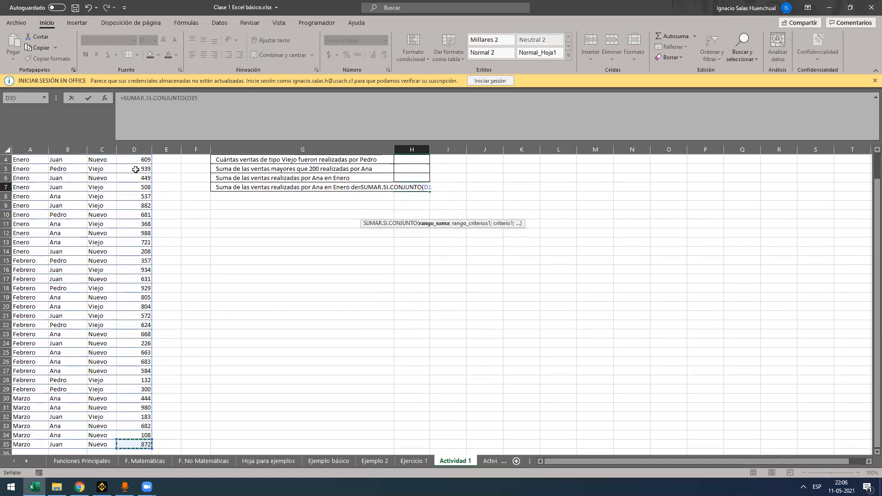
{"action": "key", "text": "ctrl+Up"}
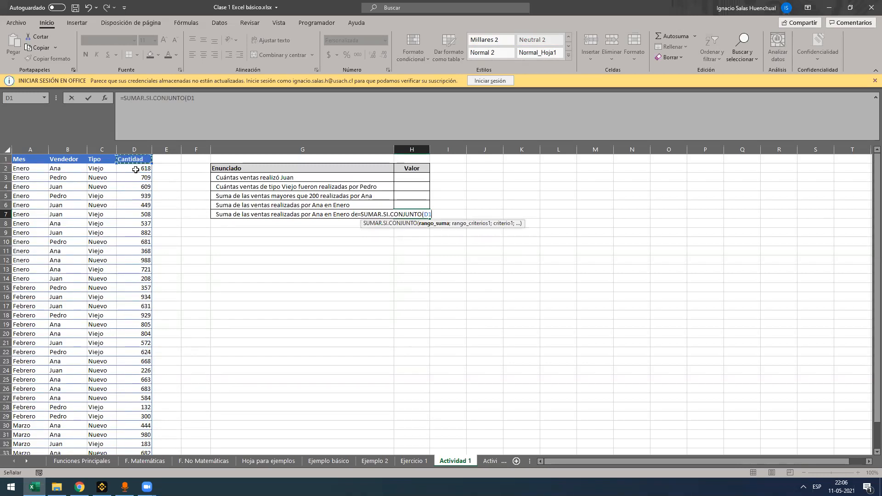
{"action": "key", "text": "BackSpace"}
{"action": "key", "text": "BackSpace"}
Select the Cantidad values D2:D35 as the sum range of the H7 formula
{"action": "left_click", "coordinate": [136, 169]}
{"action": "key", "text": "ctrl+shift+Down"}
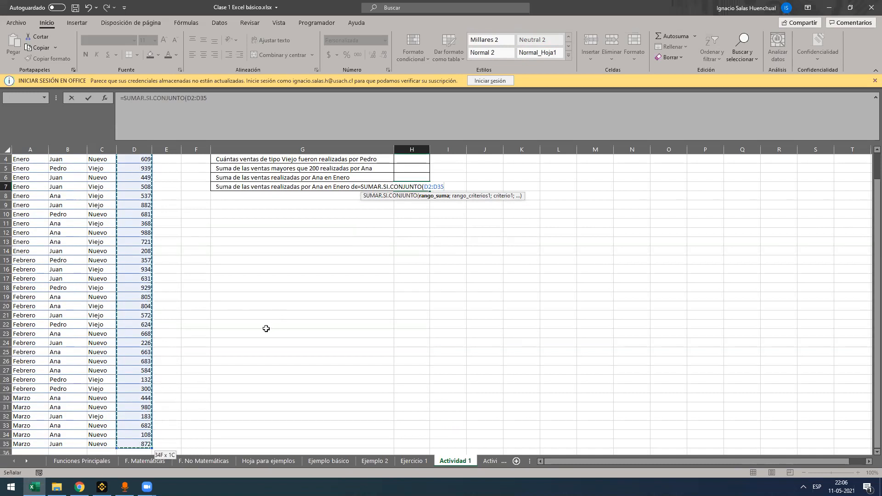
{"action": "scroll", "coordinate": [266, 329], "scroll_direction": "up", "scroll_amount": 1}
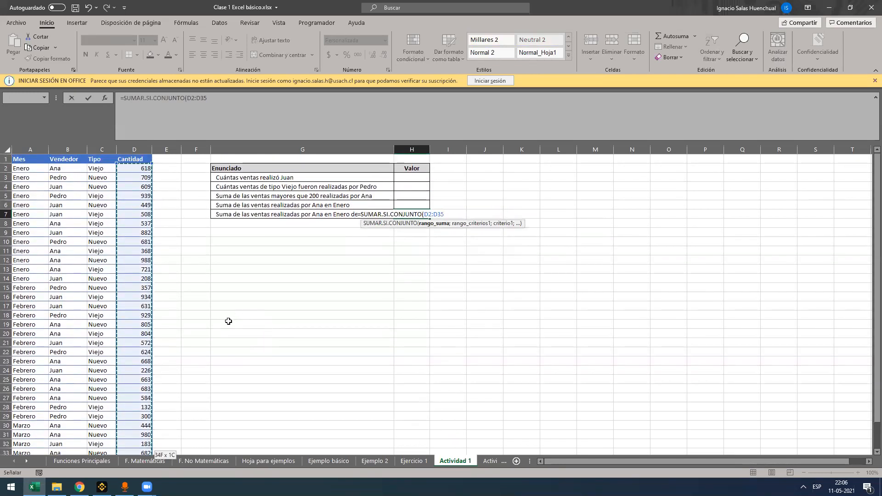
{"action": "scroll", "coordinate": [228, 321], "scroll_direction": "down", "scroll_amount": 1}
{"action": "scroll", "coordinate": [232, 307], "scroll_direction": "up", "scroll_amount": 1}
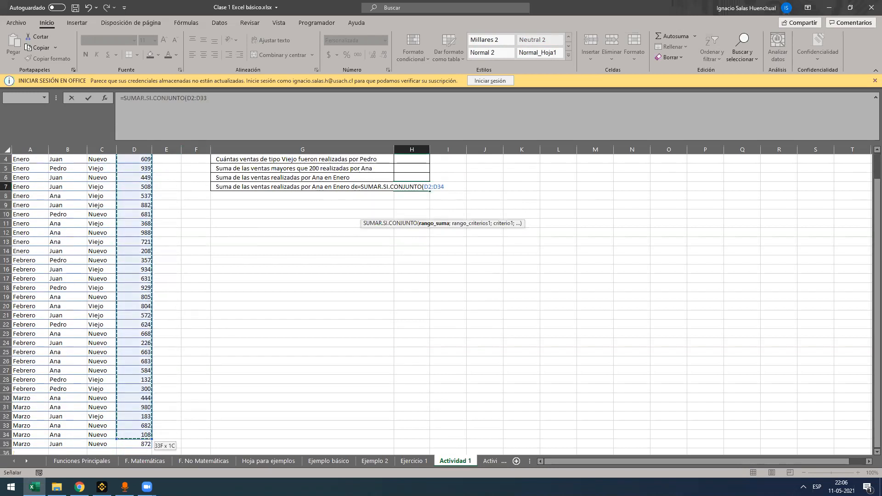
Try to select the sum range manually down the Cantidad column, and remove the range from the H7 formula
{"action": "scroll", "coordinate": [133, 409], "scroll_direction": "down", "scroll_amount": 1}
{"action": "left_click_drag", "start_coordinate": [134, 435], "coordinate": [125, 487]}
{"action": "left_click", "coordinate": [125, 487]}
{"action": "scroll", "coordinate": [147, 335], "scroll_direction": "up", "scroll_amount": 19}
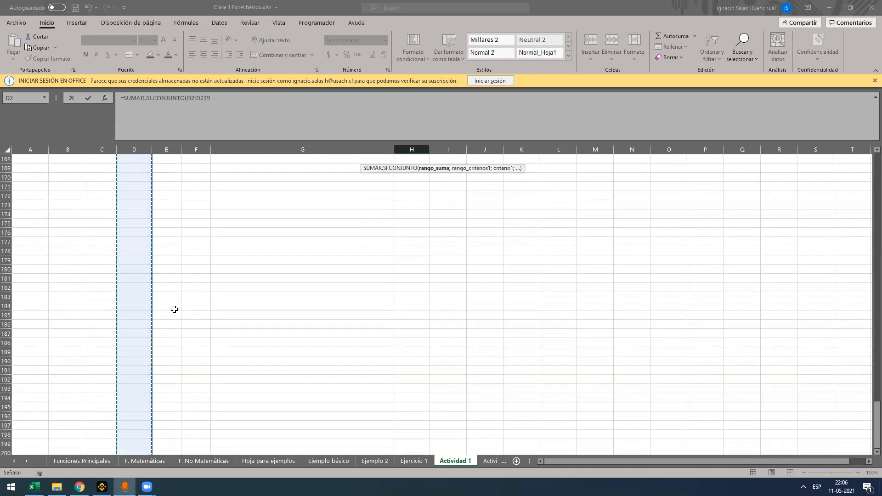
{"action": "left_click", "coordinate": [204, 113]}
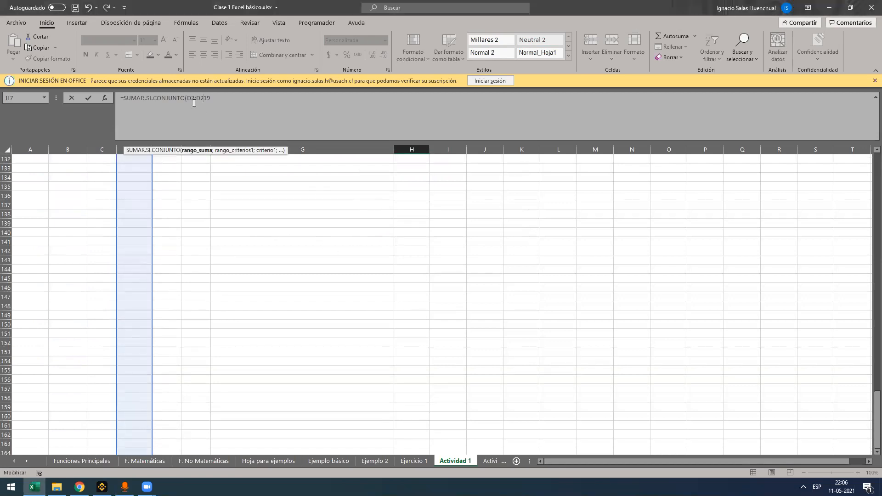
{"action": "left_click", "coordinate": [199, 152]}
{"action": "left_click", "coordinate": [199, 150]}
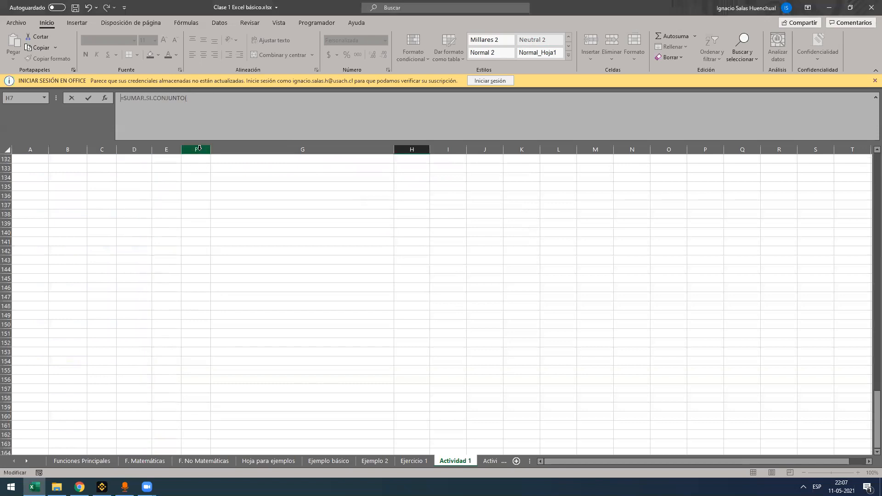
Select the Cantidad values D2:D35 as the sum range of the H7 formula and continue to the first criteria range
{"action": "left_click", "coordinate": [128, 213]}
{"action": "key", "text": "ctrl+Up"}
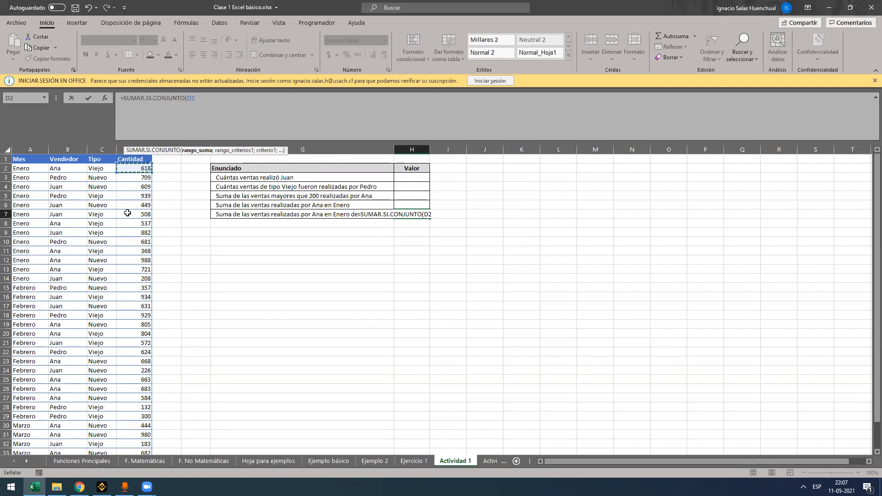
{"action": "key", "text": "Down"}
{"action": "key", "text": "Down"}
{"action": "key", "text": "Down"}
{"action": "key", "text": "Down"}
{"action": "key", "text": "Down"}
{"action": "key", "text": "Down"}
{"action": "key", "text": "Down"}
{"action": "key", "text": "Down"}
{"action": "key", "text": "Down"}
{"action": "key", "text": "Down"}
{"action": "key", "text": "Down"}
{"action": "key", "text": "Down"}
{"action": "key", "text": "Down"}
{"action": "key", "text": "Down"}
{"action": "key", "text": "Down"}
{"action": "key", "text": "Down"}
{"action": "key", "text": "Down"}
{"action": "key", "text": "Down"}
{"action": "key", "text": "Down"}
{"action": "key", "text": "Down"}
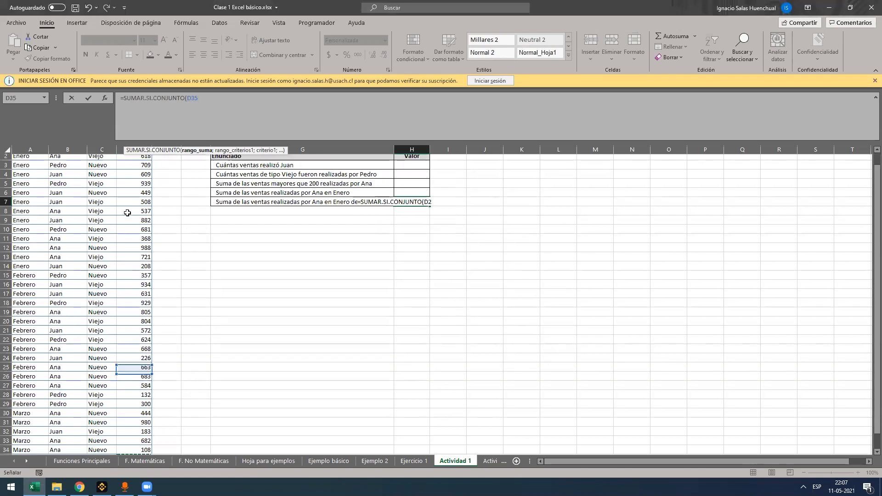
{"action": "key", "text": "Up"}
{"action": "key", "text": "Up"}
{"action": "key", "text": "Up"}
{"action": "key", "text": "Up"}
{"action": "key", "text": "Up"}
{"action": "key", "text": "Up"}
{"action": "key", "text": "Up"}
{"action": "key", "text": "Up"}
{"action": "key", "text": "Up"}
{"action": "key", "text": "Up"}
{"action": "key", "text": "Up"}
{"action": "key", "text": "Up"}
{"action": "key", "text": "Up"}
{"action": "key", "text": "Up"}
{"action": "key", "text": "Up"}
{"action": "key", "text": "Up"}
{"action": "key", "text": "Up"}
{"action": "key", "text": "Up"}
{"action": "key", "text": "Up"}
{"action": "key", "text": "Up"}
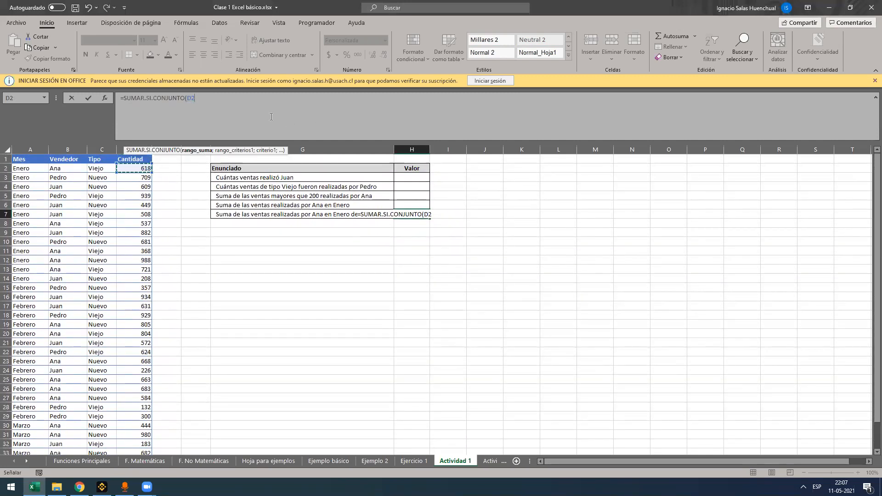
{"action": "key", "text": "ctrl+shift+Down"}
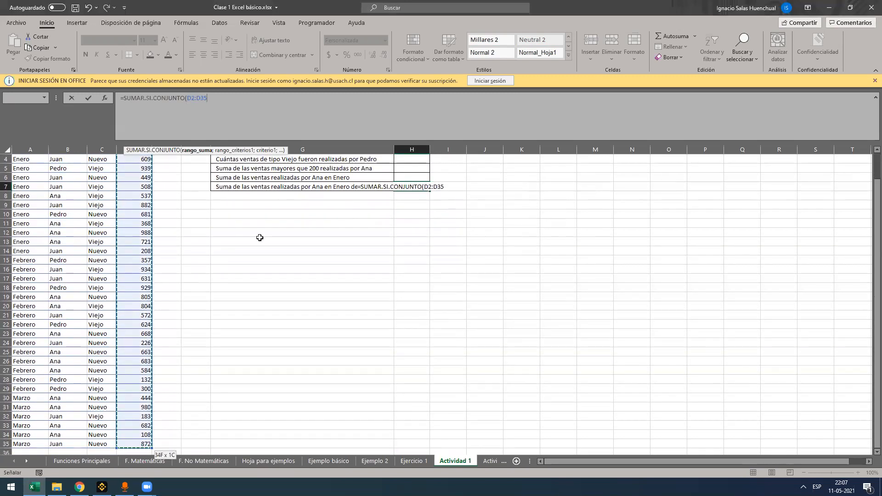
{"action": "scroll", "coordinate": [260, 234], "scroll_direction": "up", "scroll_amount": 1}
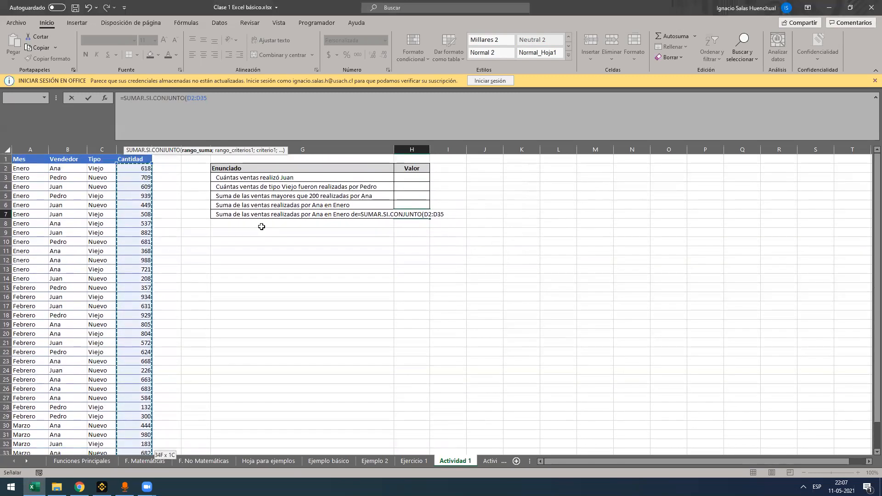
{"action": "type", "text": ";"}
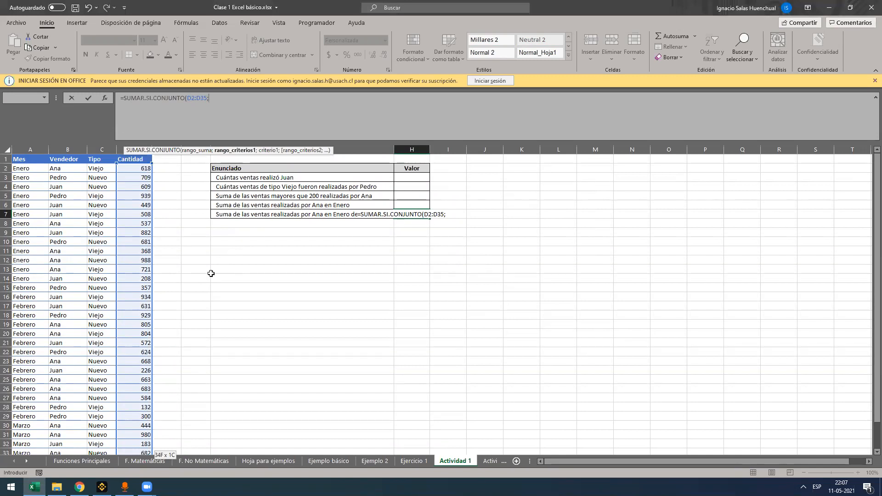
Add the Vendedor values B2:B35 as the first criteria range, with the seller's name from the statement as its criterion
{"action": "left_click", "coordinate": [66, 171]}
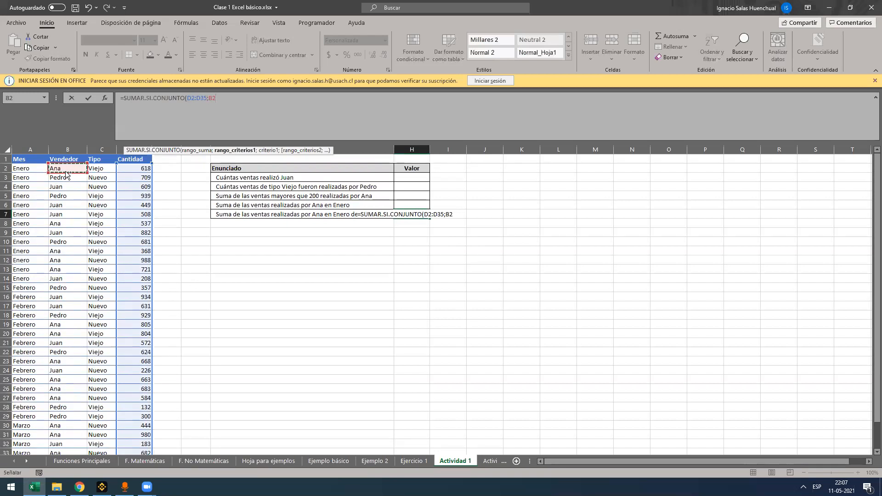
{"action": "key", "text": "ctrl+shift+Down"}
{"action": "type", "text": ";\"Ana\""}
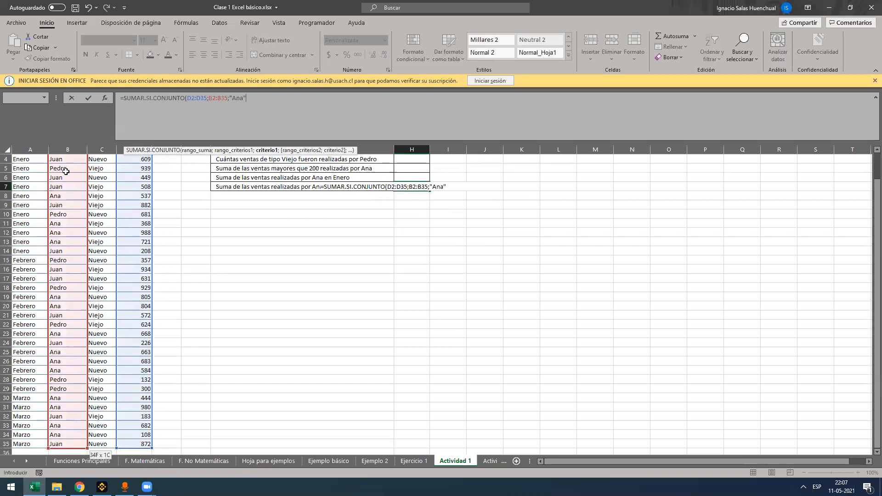
{"action": "scroll", "coordinate": [150, 215], "scroll_direction": "up", "scroll_amount": 1}
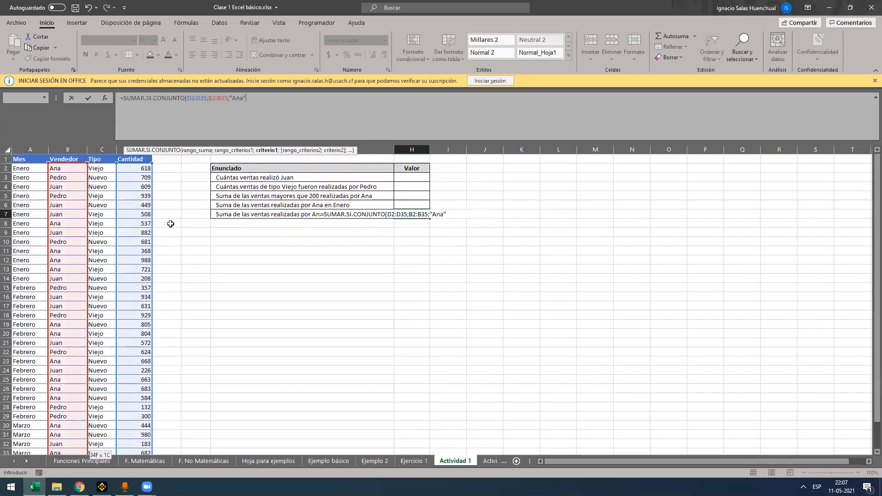
{"action": "type", "text": ";"}
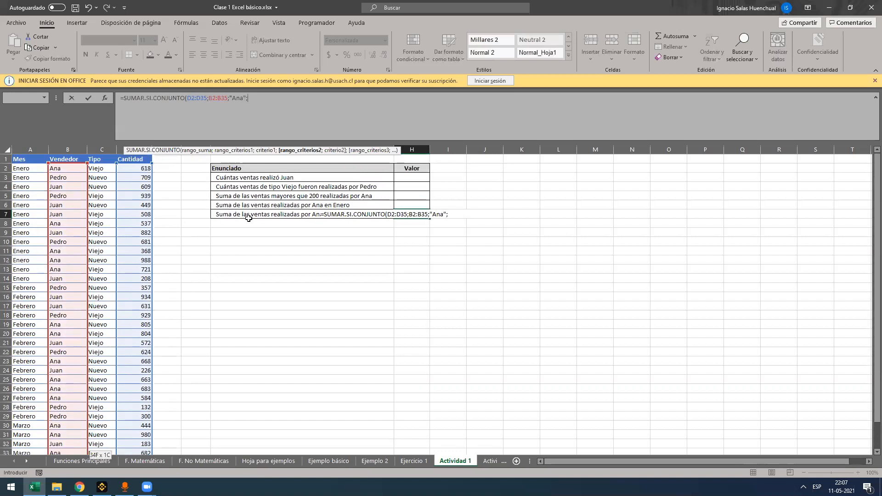
Clear the unfinished formula from H7 and place its text in cell J5
{"action": "left_click_drag", "start_coordinate": [275, 108], "coordinate": [14, 95]}
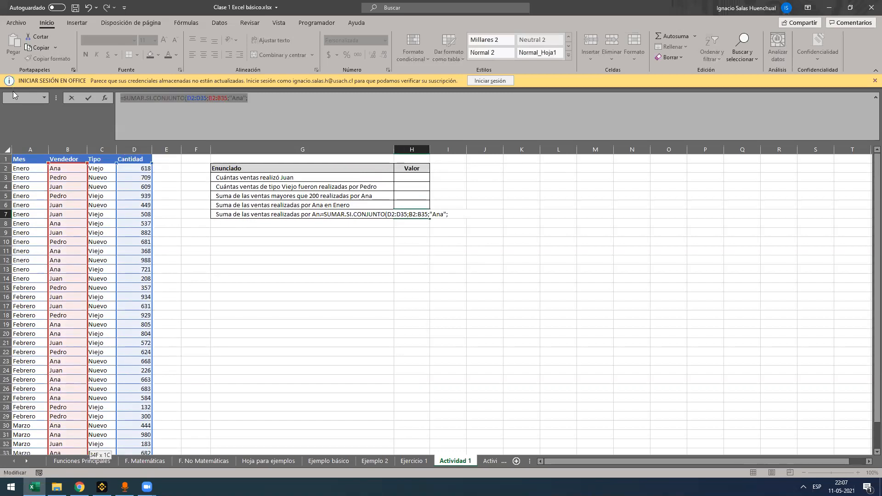
{"action": "key", "text": "BackSpace"}
{"action": "left_click", "coordinate": [309, 275]}
{"action": "left_click", "coordinate": [499, 198]}
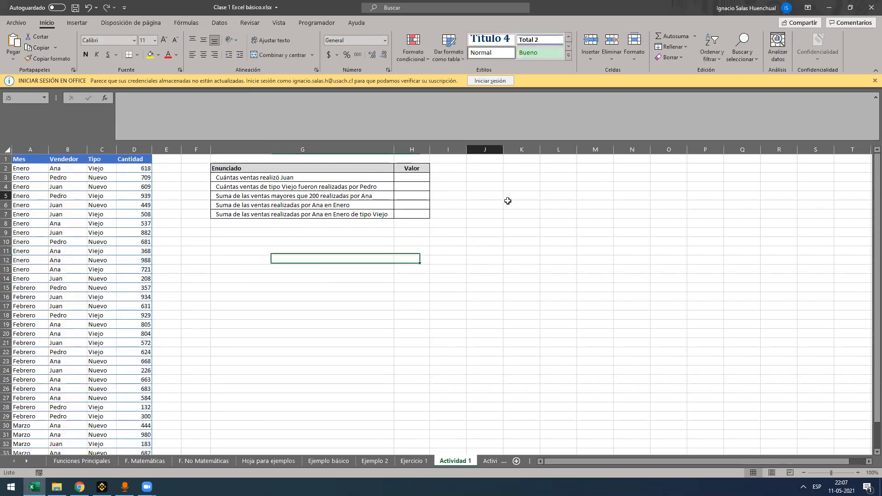
{"action": "type", "text": "=SUMAR.SI.CONJUNTO(D2:D35;B2:B35;\"Ana\";"}
Copy the last statement of the Actividad 1 list from G7 to cell G15
{"action": "left_click", "coordinate": [291, 215]}
{"action": "key", "text": "ctrl+c"}
{"action": "left_click", "coordinate": [290, 289]}
{"action": "key", "text": "ctrl+v"}
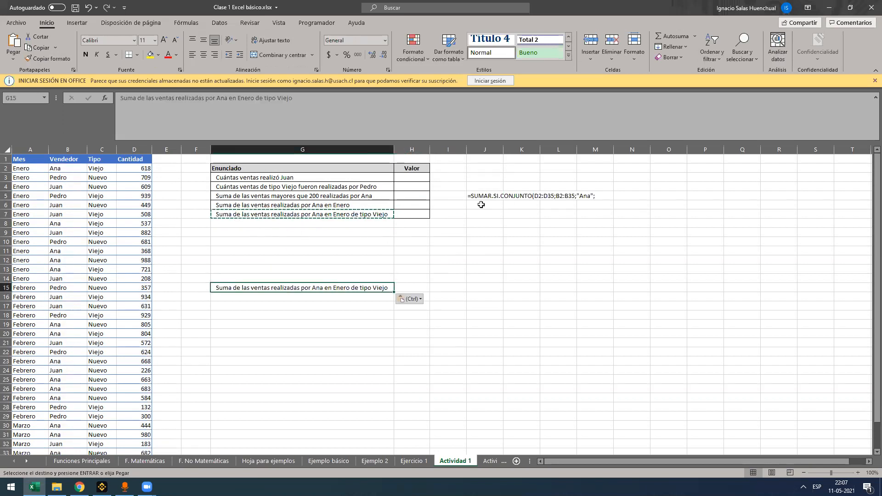
Put the unfinished SUMAR.SI.CONJUNTO formula text from J5 back into cell H7
{"action": "left_click", "coordinate": [481, 199]}
{"action": "key", "text": "ctrl"}
{"action": "left_click_drag", "start_coordinate": [264, 103], "coordinate": [121, 98]}
{"action": "key", "text": "ctrl+x"}
{"action": "left_click", "coordinate": [409, 226]}
{"action": "left_click", "coordinate": [409, 217]}
{"action": "key", "text": "ctrl+v"}
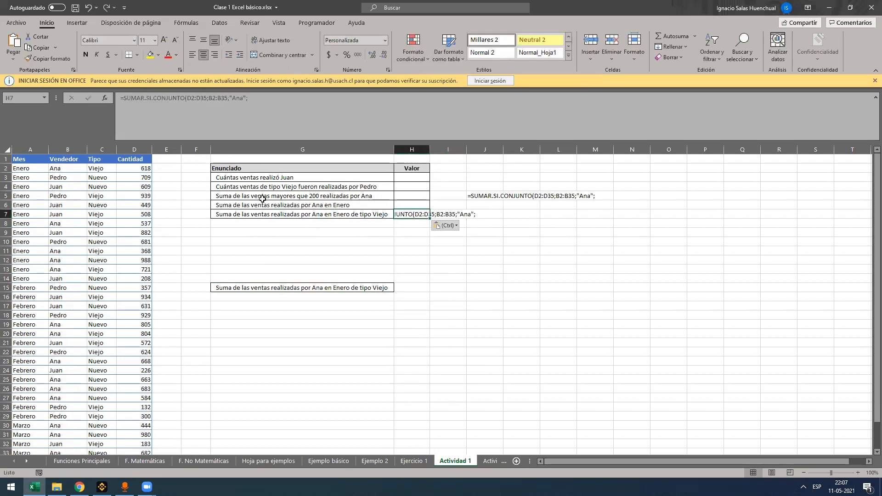
Extend the H7 formula with the Mes values A2:A35 as the second criteria range and "Enero" as its criterion
{"action": "left_click", "coordinate": [210, 101]}
{"action": "left_click", "coordinate": [289, 106]}
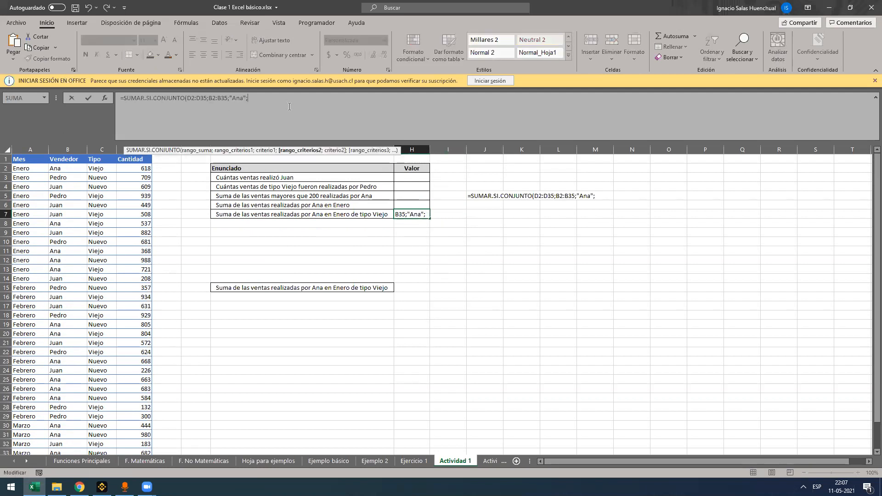
{"action": "left_click", "coordinate": [22, 171]}
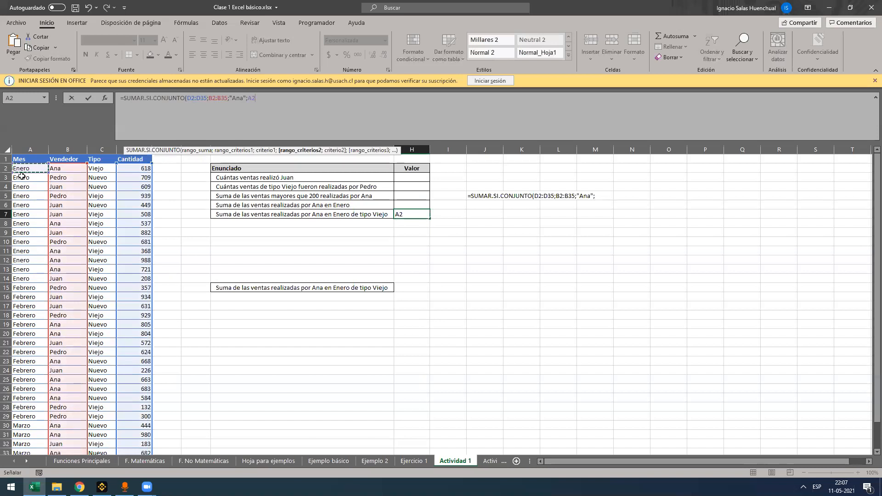
{"action": "key", "text": "ctrl+shift+Down"}
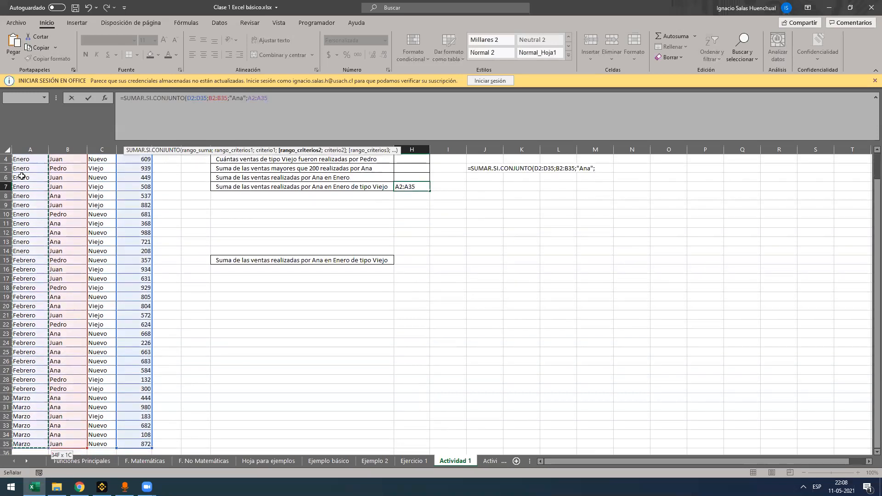
{"action": "type", "text": ";\"Enero\""}
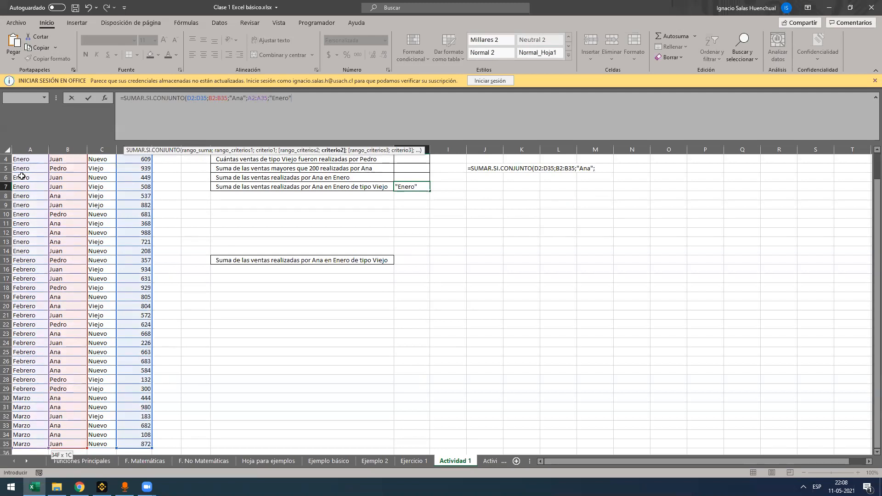
{"action": "type", "text": ";"}
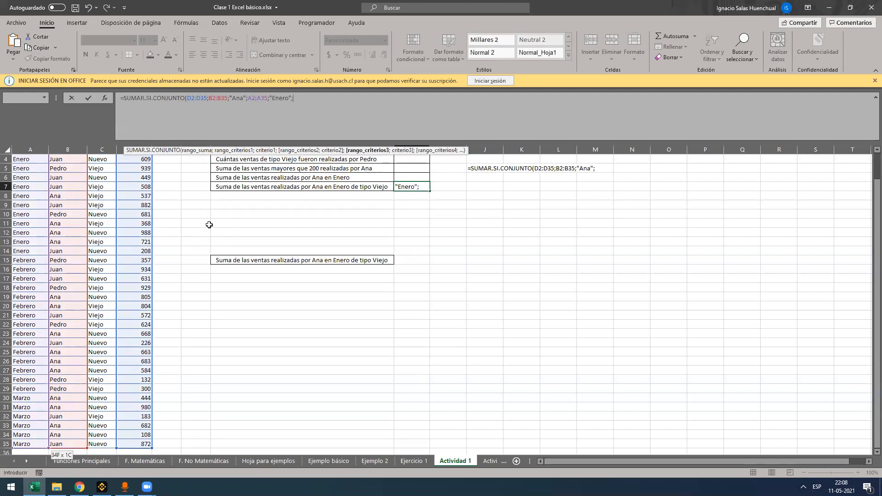
{"action": "scroll", "coordinate": [198, 229], "scroll_direction": "up", "scroll_amount": 1}
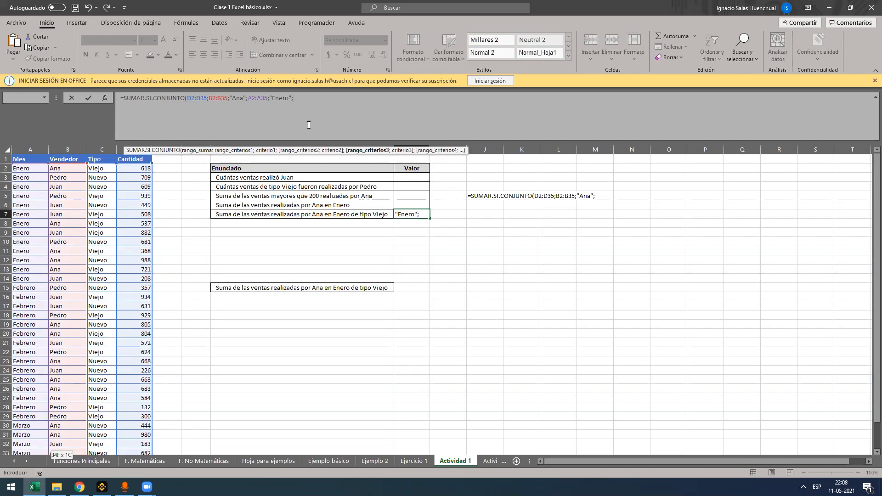
Add the Tipo values C2:C35 with the criterion "Viejo" as the third condition and close the formula's parenthesis
{"action": "left_click", "coordinate": [103, 168]}
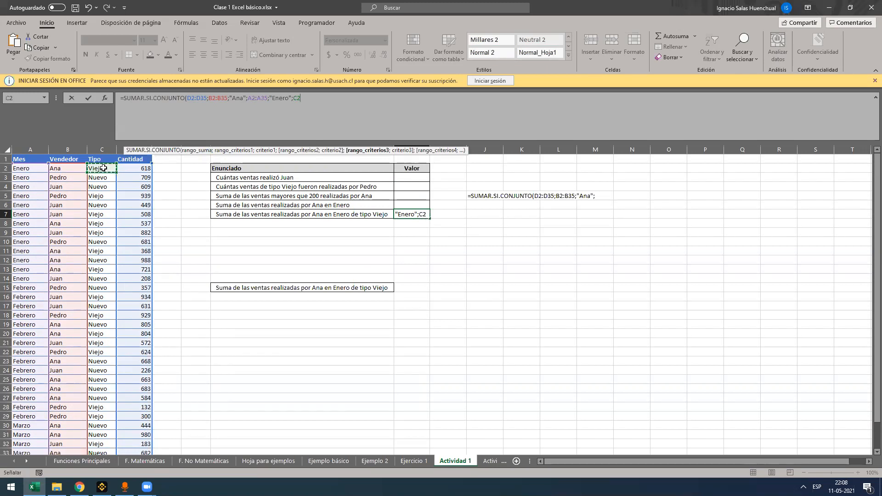
{"action": "key", "text": "ctrl+shift+Down"}
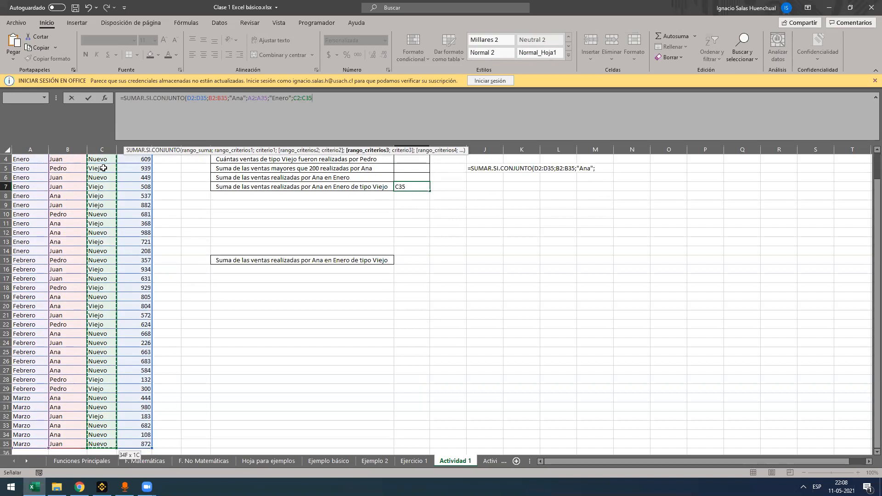
{"action": "type", "text": ";\"V"}
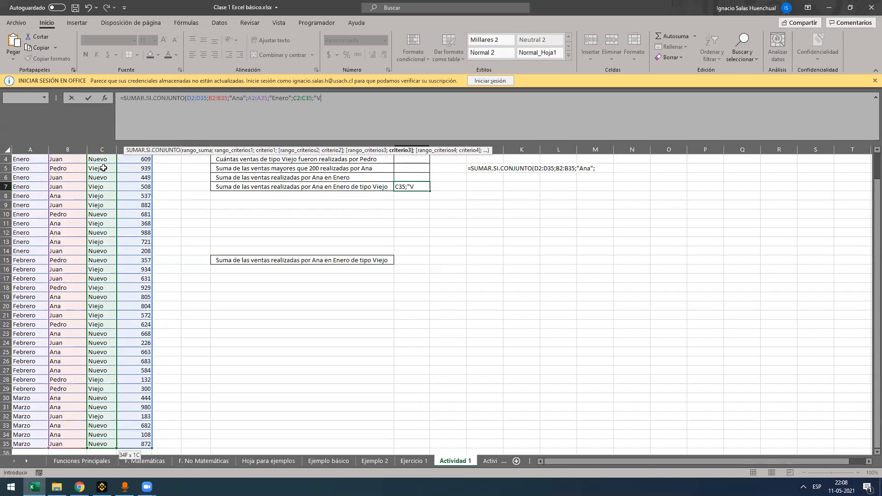
{"action": "type", "text": "iejo\")"}
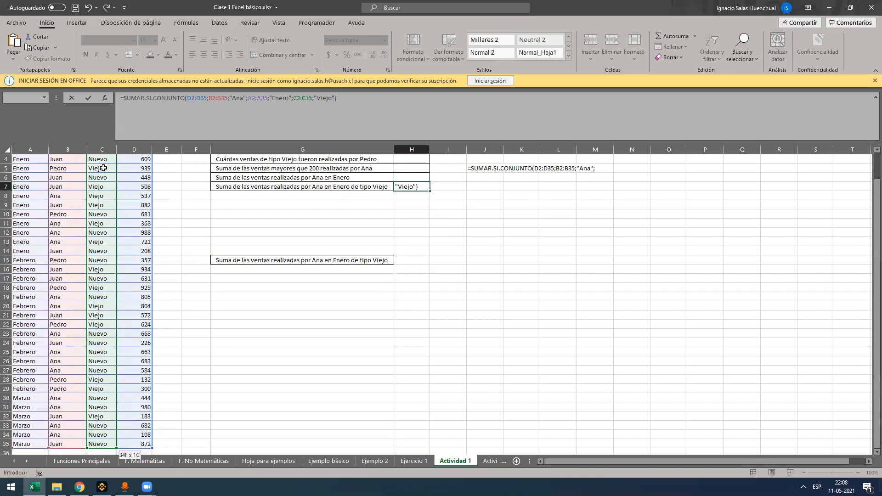
{"action": "scroll", "coordinate": [158, 198], "scroll_direction": "up", "scroll_amount": 1}
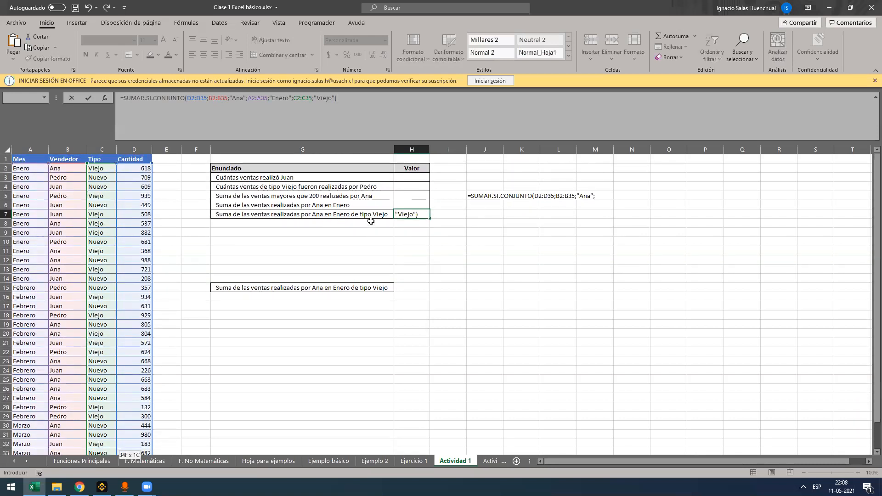
Review the function name, sum range and criteria pairs of the SUMAR.SI.CONJUNTO formula and enter it in H7
{"action": "left_click", "coordinate": [313, 105]}
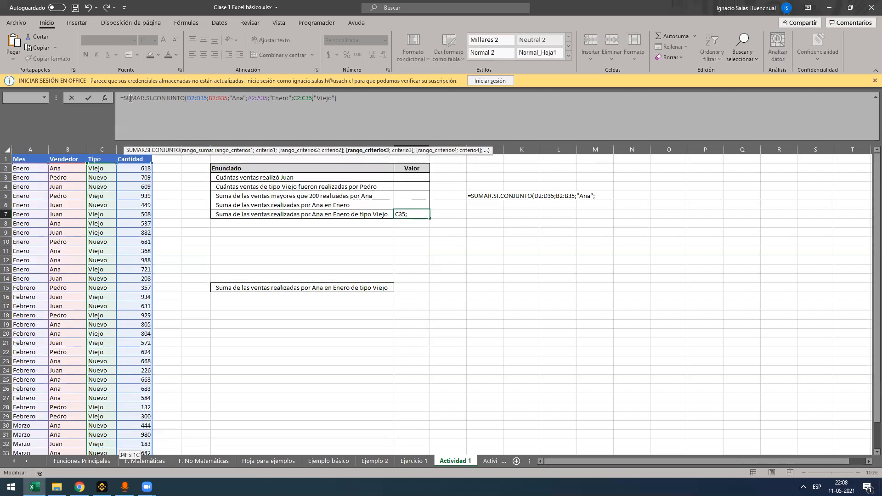
{"action": "left_click_drag", "start_coordinate": [122, 97], "coordinate": [196, 97]}
{"action": "left_click", "coordinate": [168, 97]}
{"action": "left_click", "coordinate": [384, 94]}
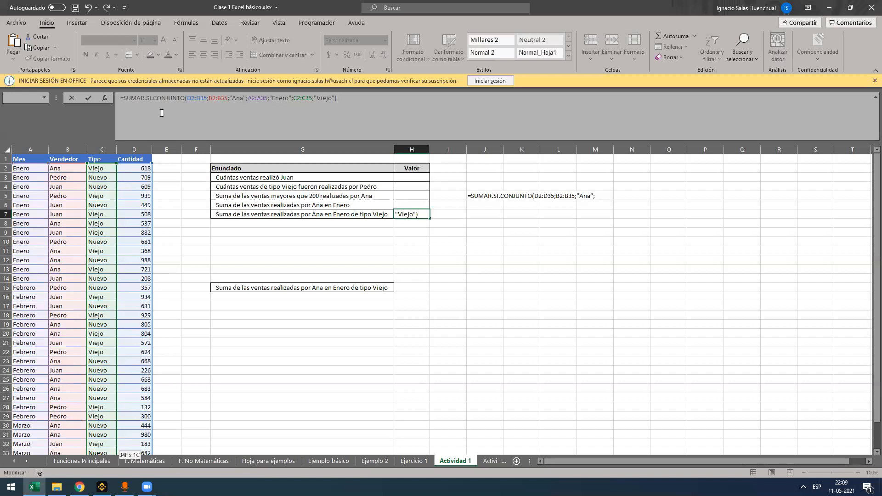
{"action": "left_click", "coordinate": [200, 99]}
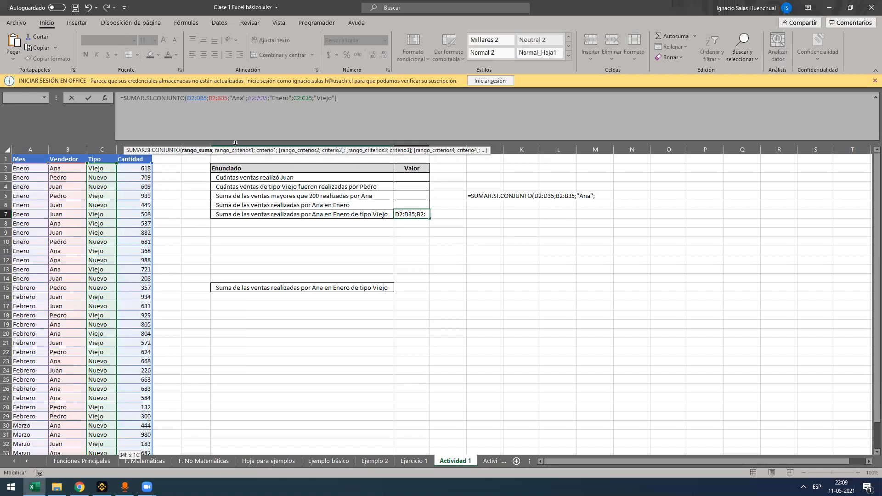
{"action": "left_click", "coordinate": [282, 116]}
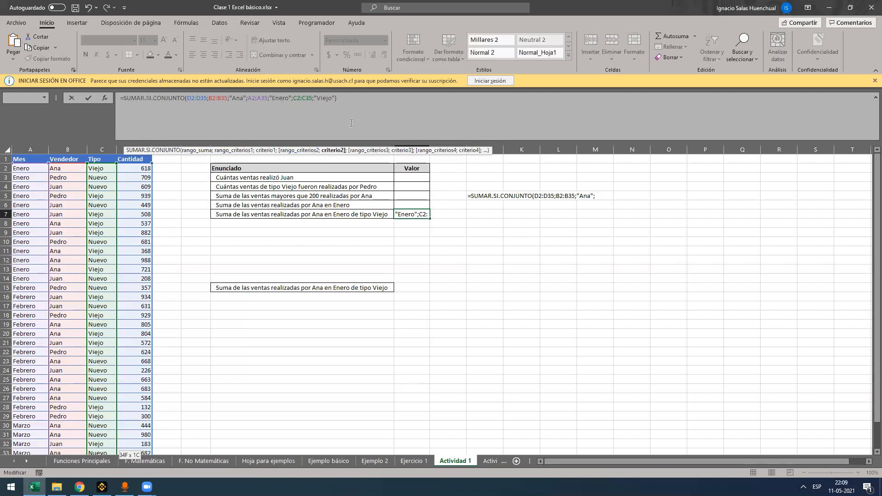
{"action": "left_click", "coordinate": [358, 120]}
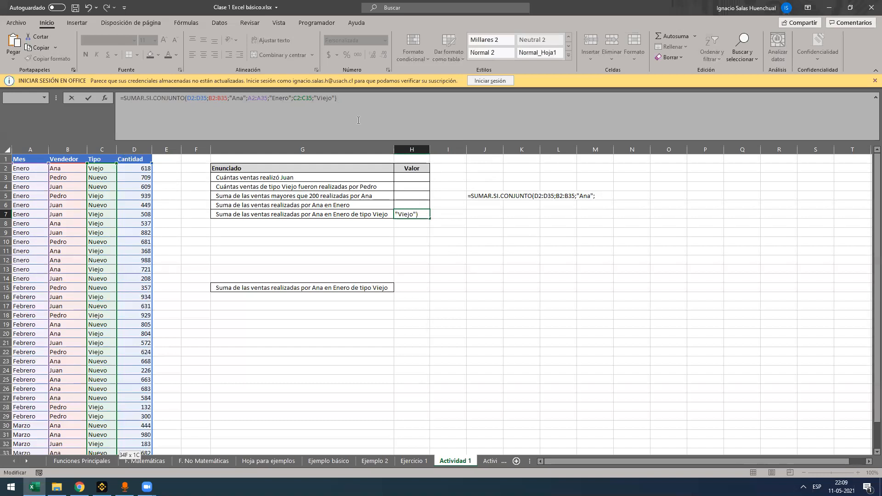
{"action": "key", "text": "ctrl+Return"}
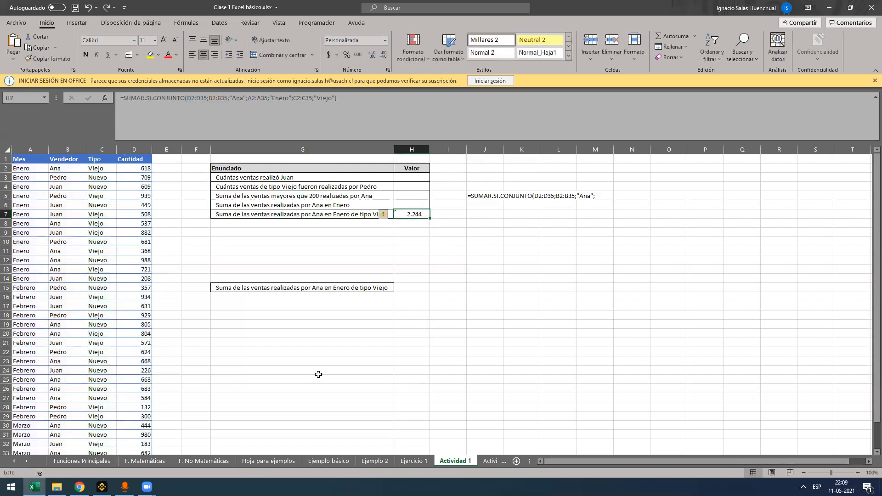
Inspect the error-checking notice on H7 and ignore the unprotected formula error
{"action": "left_click", "coordinate": [383, 214]}
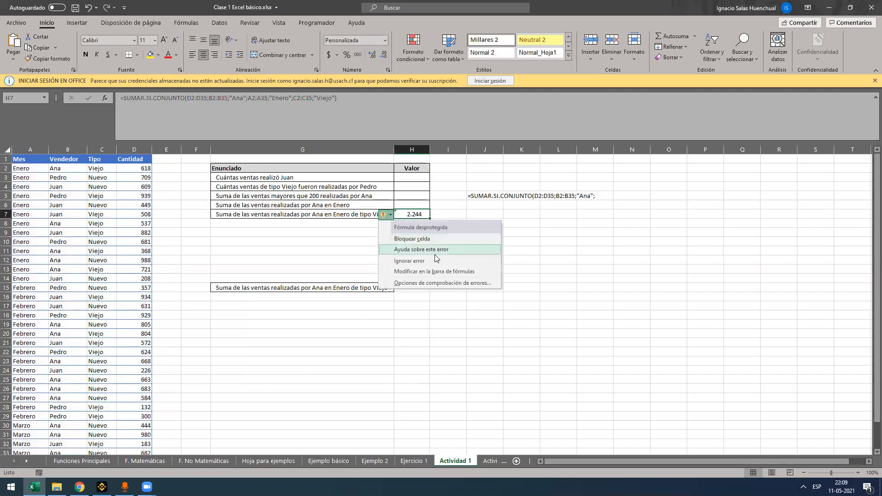
{"action": "left_click", "coordinate": [387, 216]}
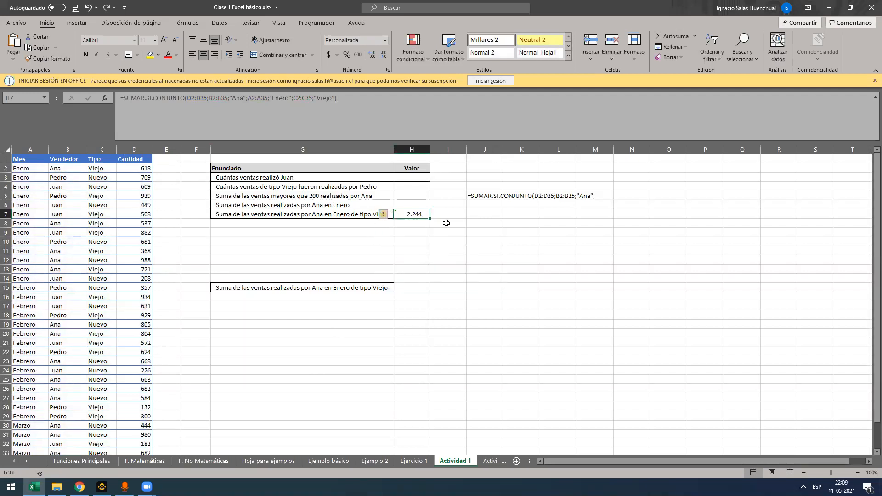
{"action": "left_click", "coordinate": [389, 216]}
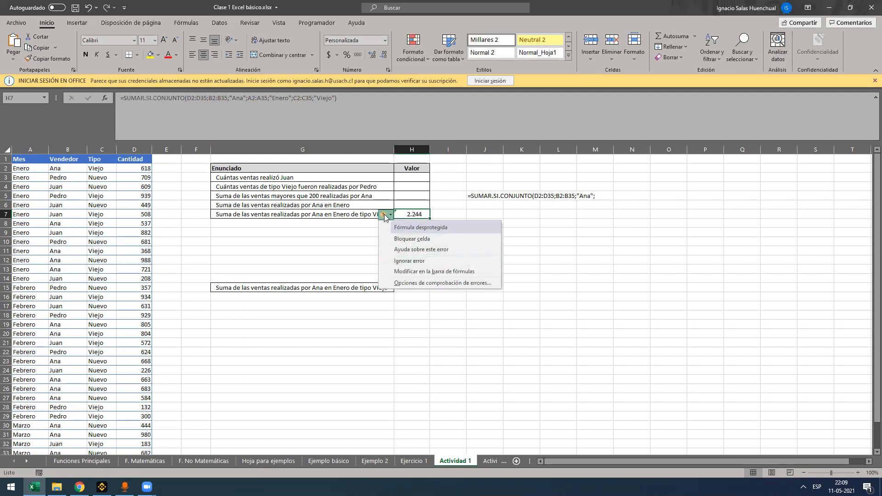
{"action": "left_click", "coordinate": [406, 261]}
{"action": "left_click", "coordinate": [413, 187]}
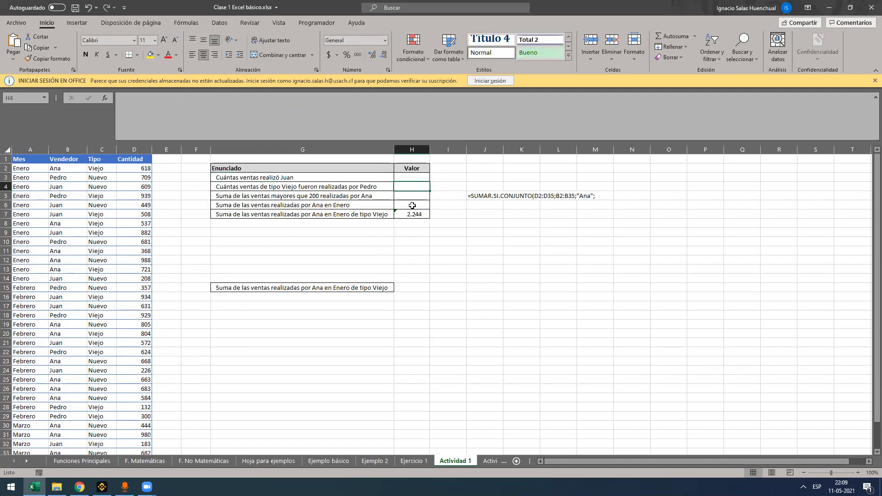
Clear the unprotected-formula flag on the Ana, Enero, Viejo sum in H7 by ignoring the error
{"action": "left_click", "coordinate": [410, 214]}
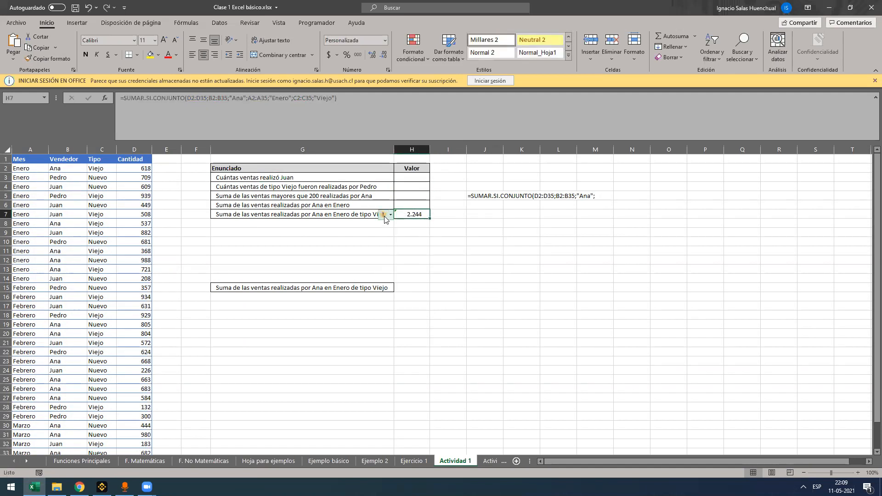
{"action": "mouse_move", "coordinate": [385, 219]}
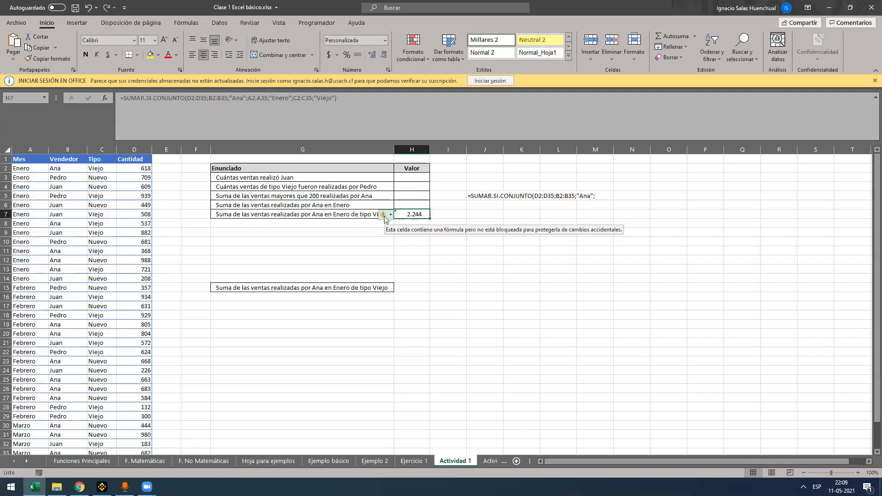
{"action": "left_click", "coordinate": [385, 218]}
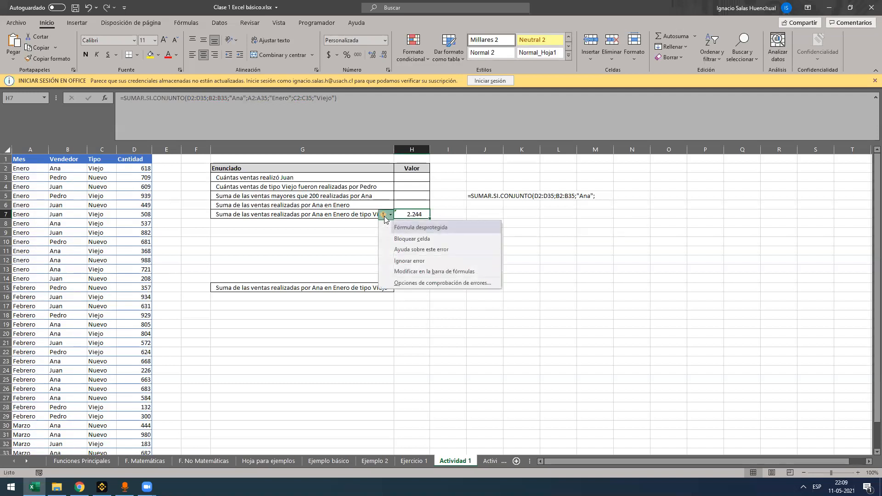
{"action": "left_click", "coordinate": [395, 260]}
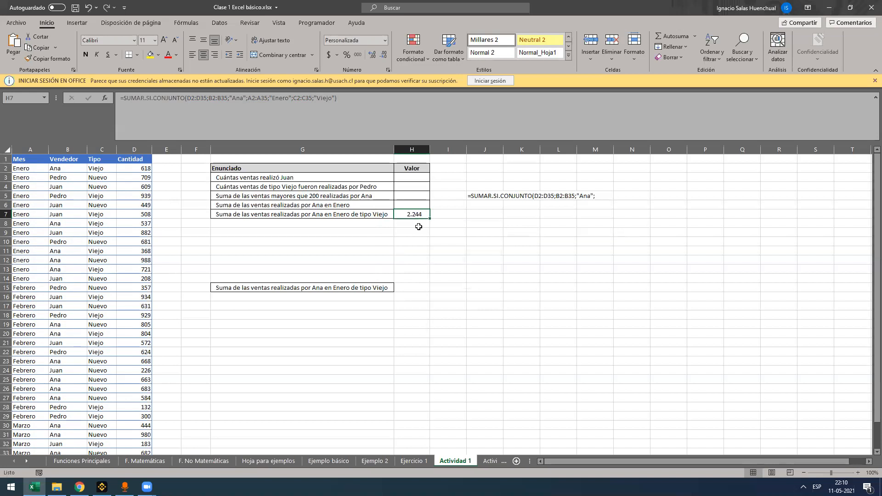
Enter the formula +H7+G7 in H8 to demonstrate adding a number to text, and clear the cell
{"action": "left_click", "coordinate": [418, 225]}
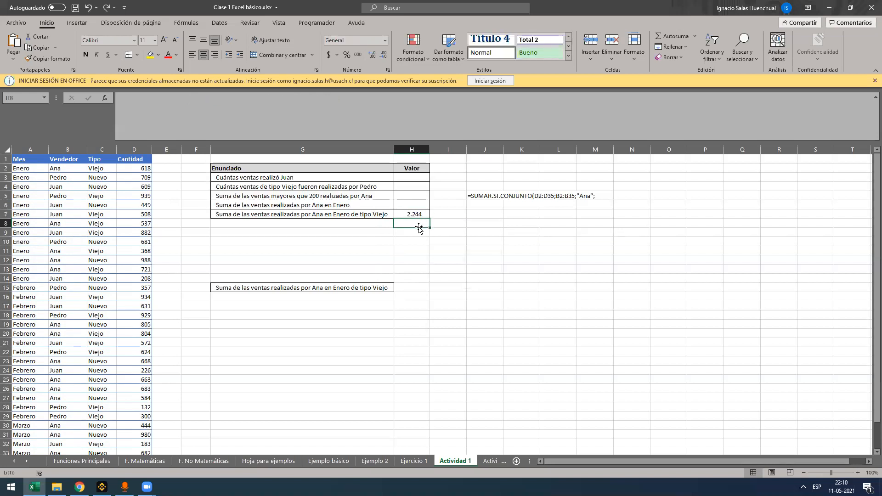
{"action": "type", "text": "+"}
{"action": "left_click", "coordinate": [411, 214]}
{"action": "type", "text": "+"}
{"action": "left_click", "coordinate": [363, 215]}
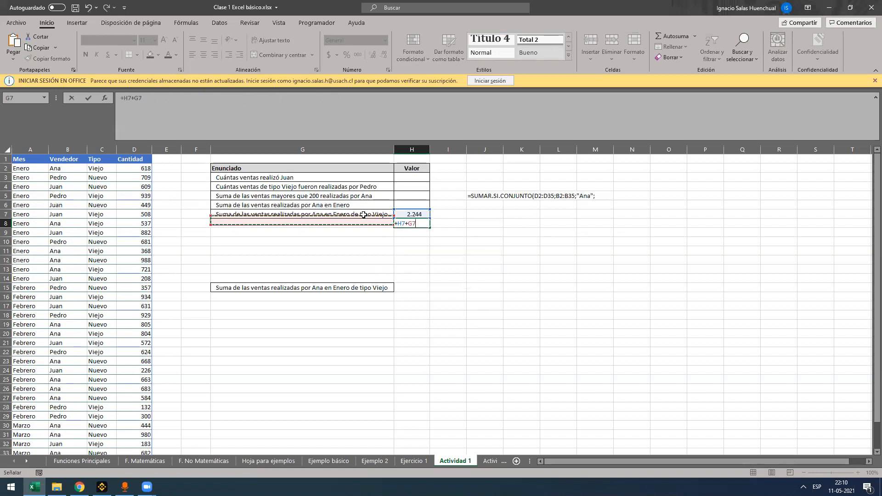
{"action": "key", "text": "Return"}
{"action": "left_click", "coordinate": [413, 223]}
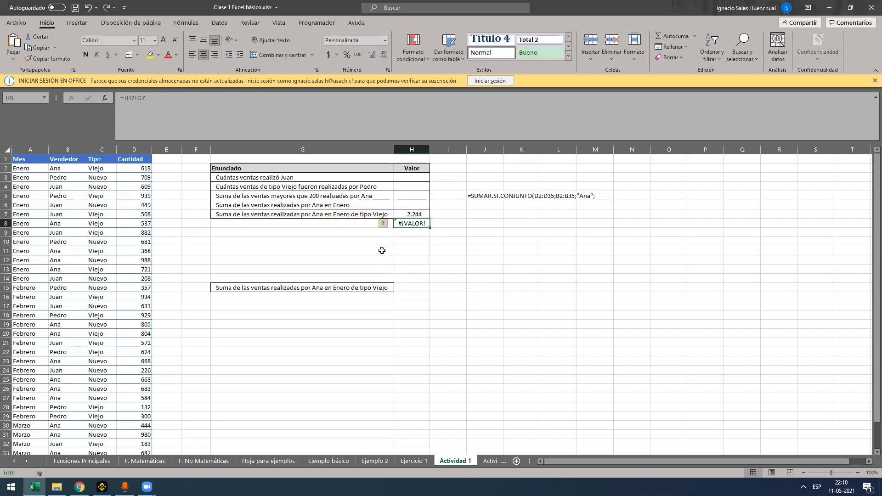
{"action": "key", "text": "Delete"}
Review the ranges and criteria of the SUMAR.SI.CONJUNTO formula in H7 and look briefly at the Actividad 2 sheet
{"action": "left_click", "coordinate": [413, 215]}
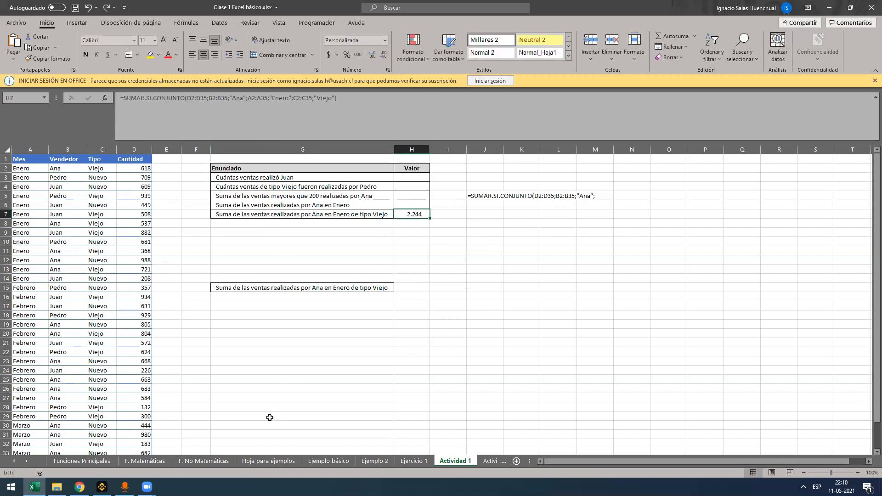
{"action": "left_click", "coordinate": [432, 130]}
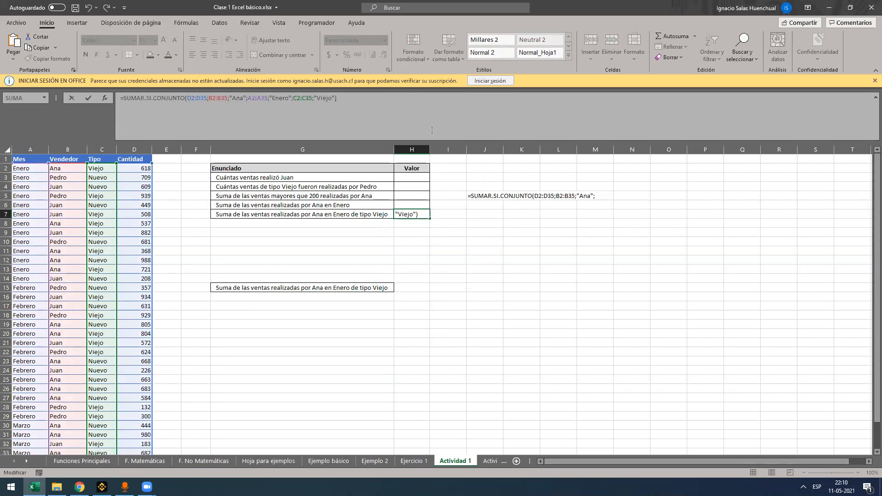
{"action": "key", "text": "Return"}
{"action": "key", "text": "ctrl+Page_Down"}
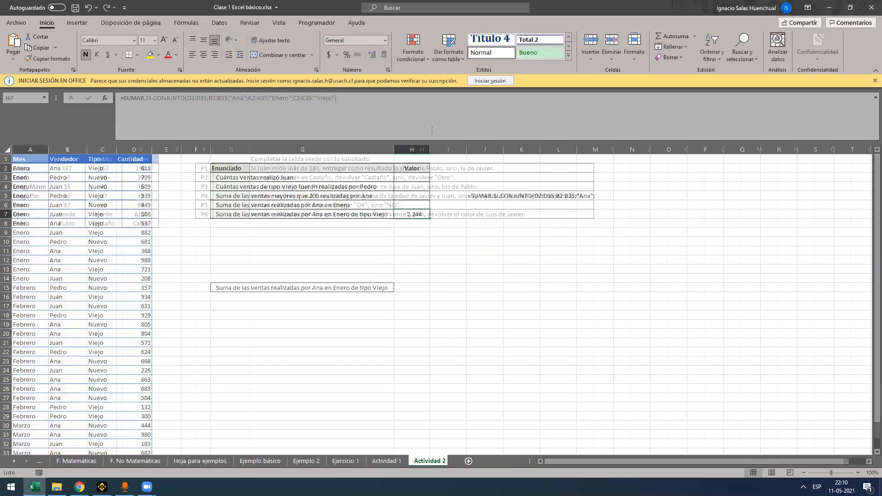
{"action": "key", "text": "ctrl+Page_Up"}
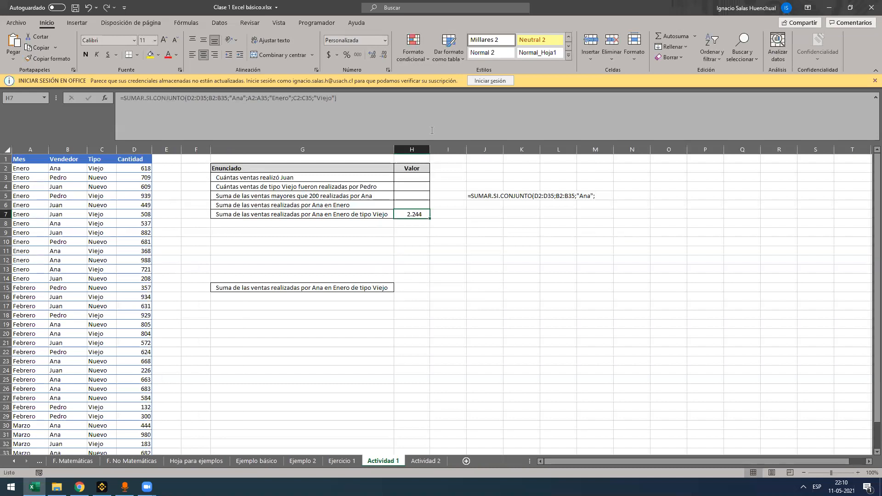